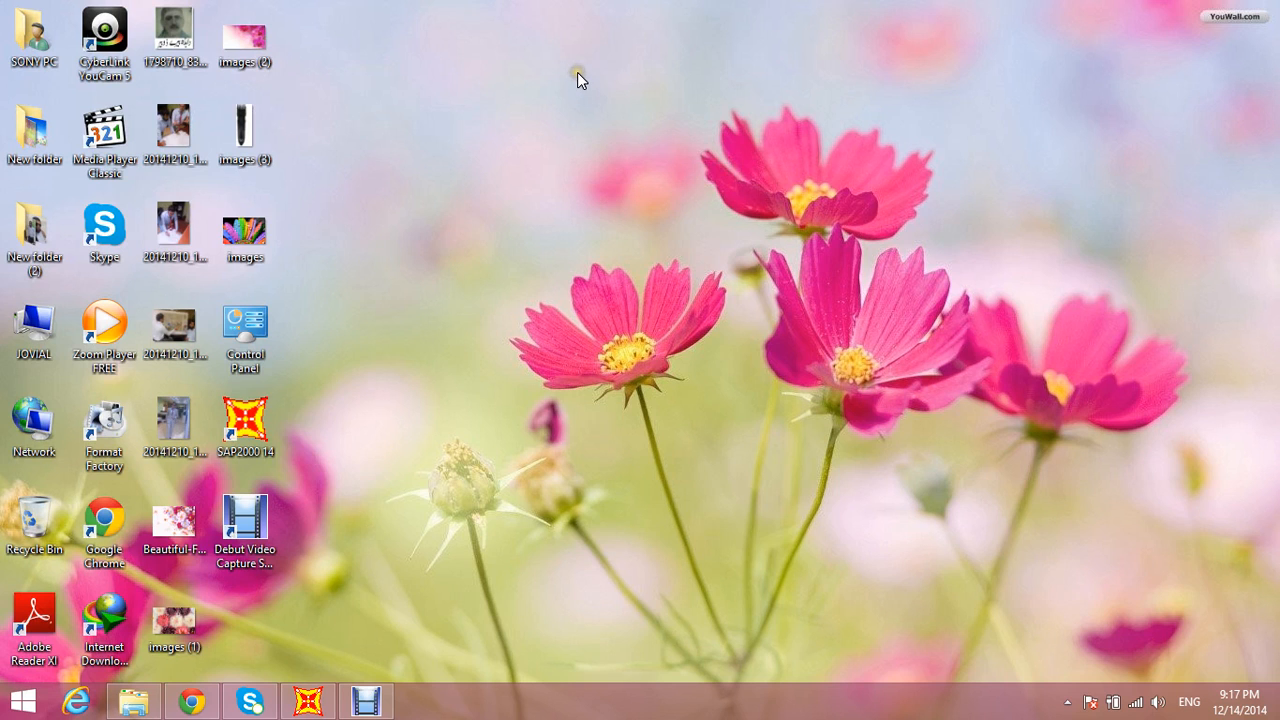
right_click(580, 75)
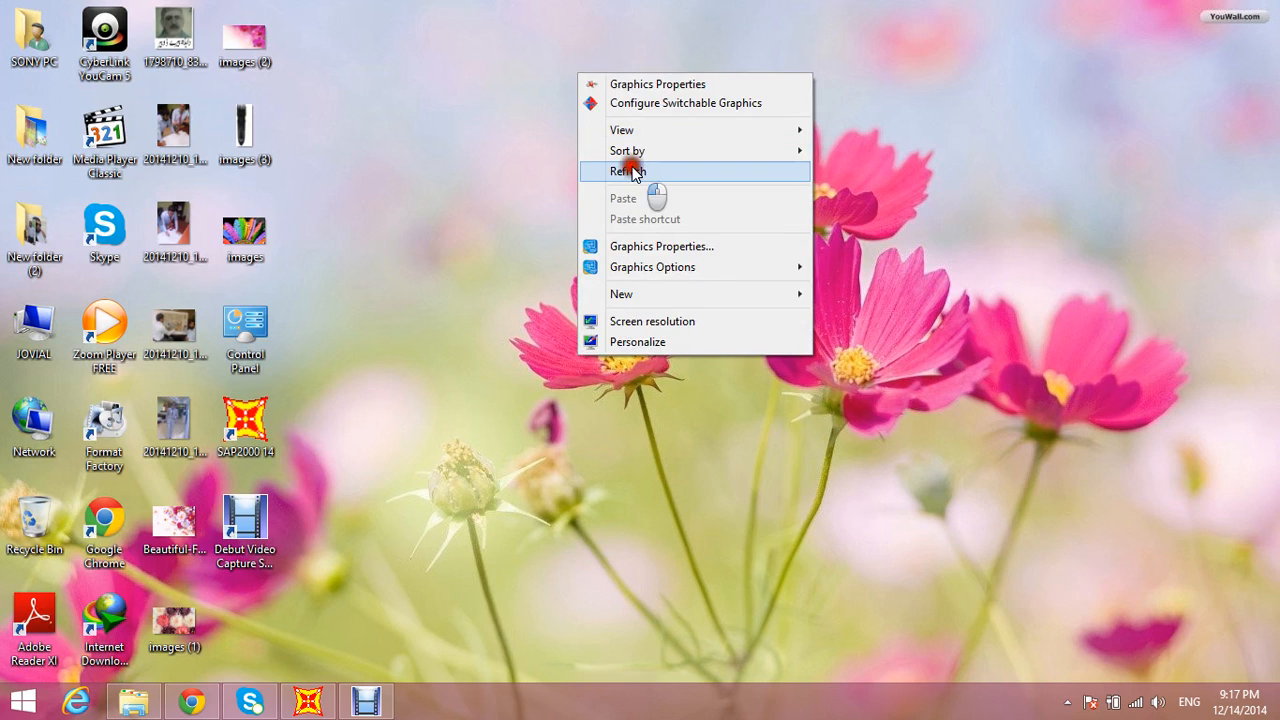
left_click(626, 168)
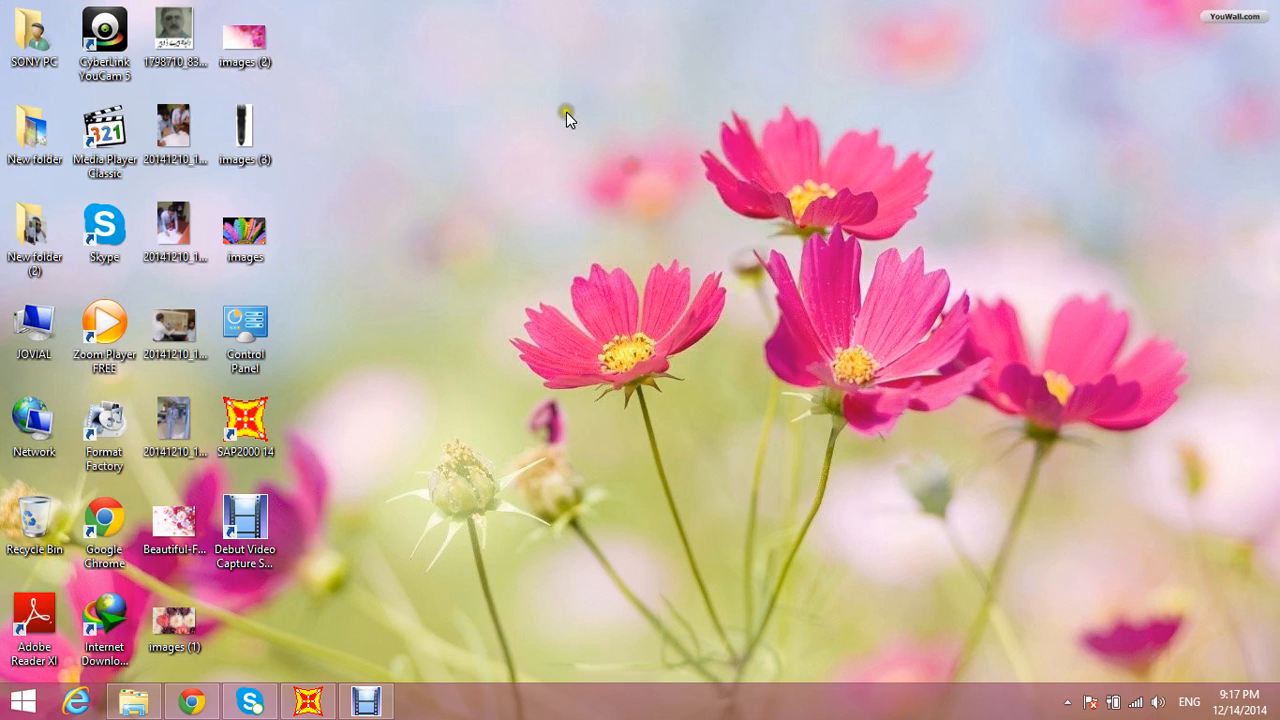
Open the Untitled PNG image on the removable disk and examine the beam sketch's supports, span, cross-section and loads
left_click(133, 701)
double_click(552, 302)
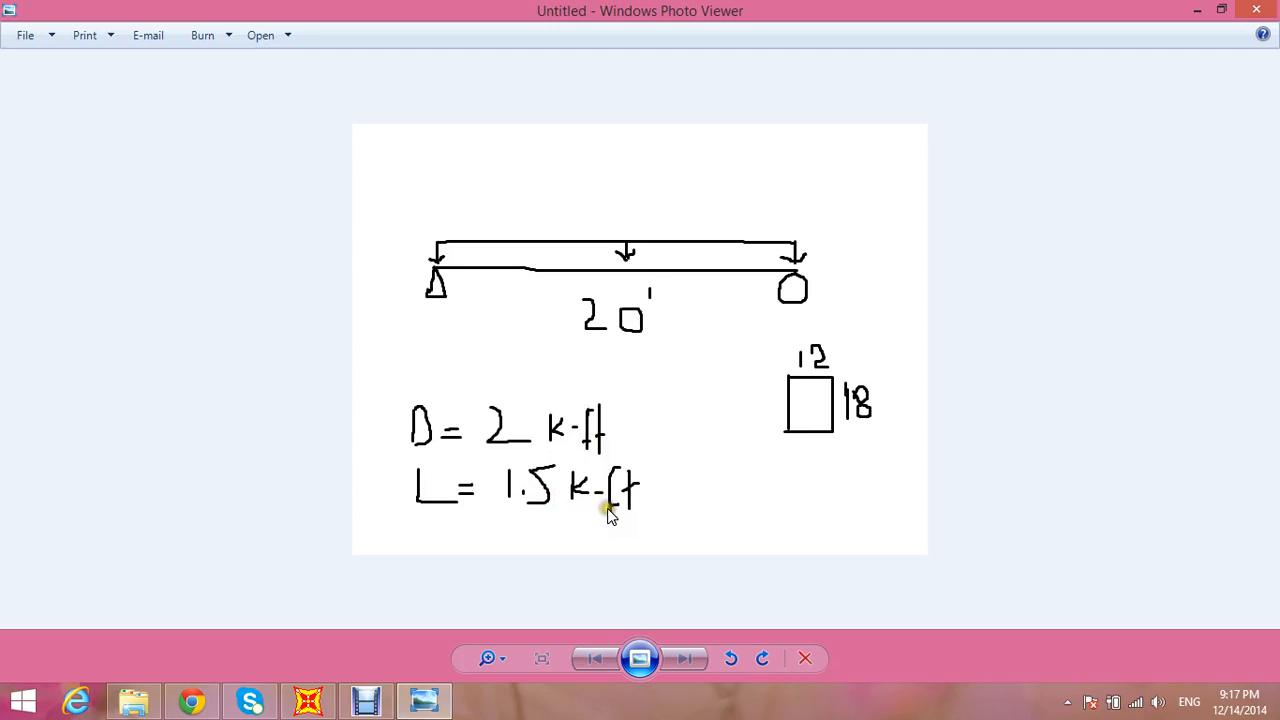
key("alt+F4")
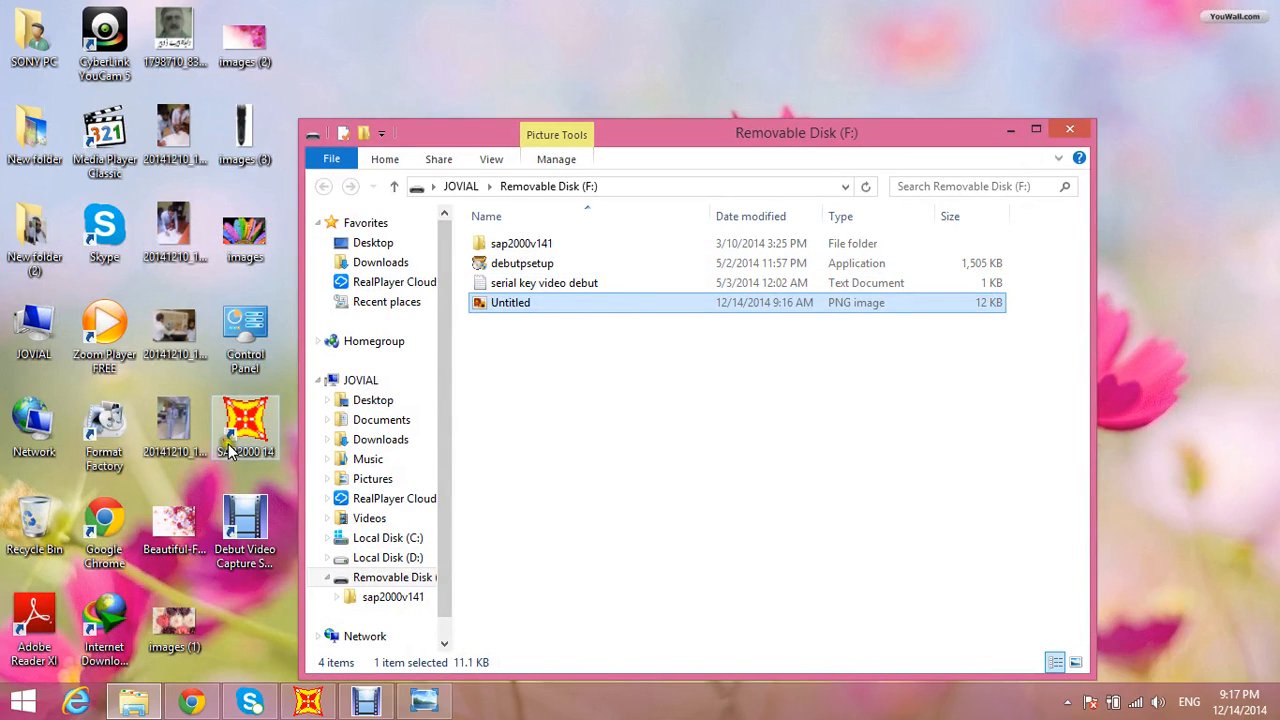
Switch to SAP2000 14, dismissing its startup tip, and maximize the empty model window
double_click(266, 418)
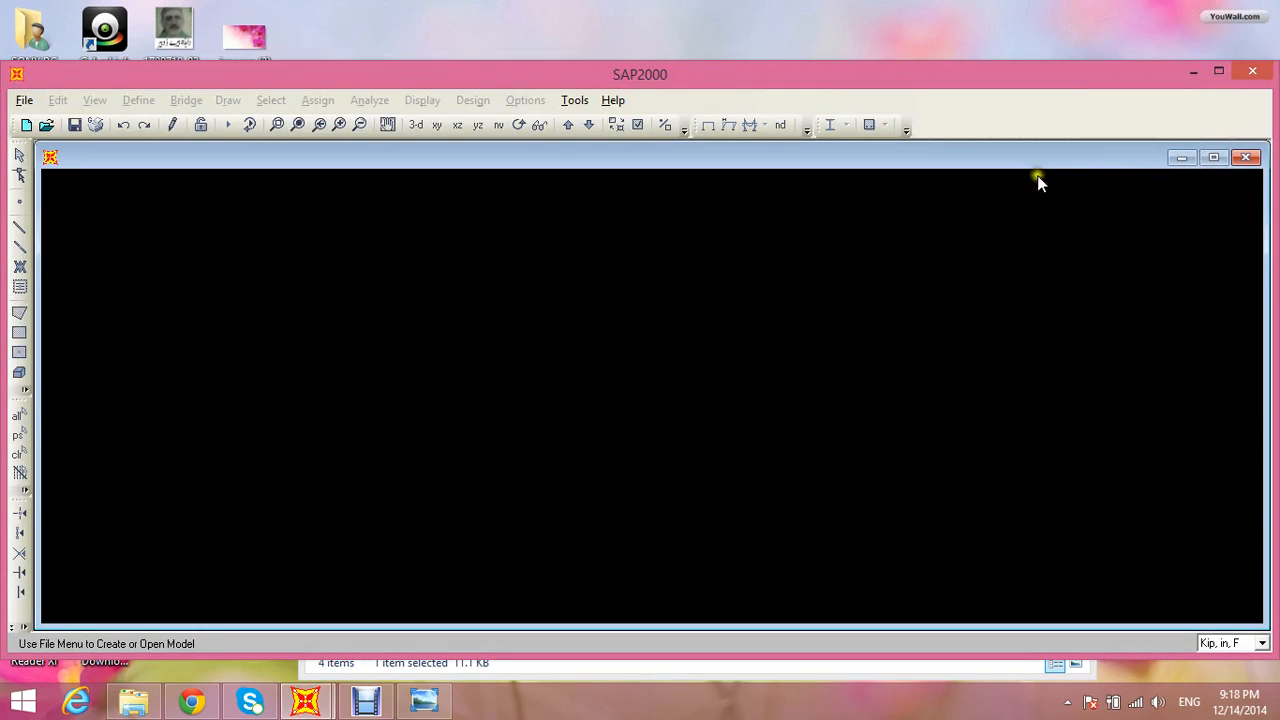
left_click(795, 300)
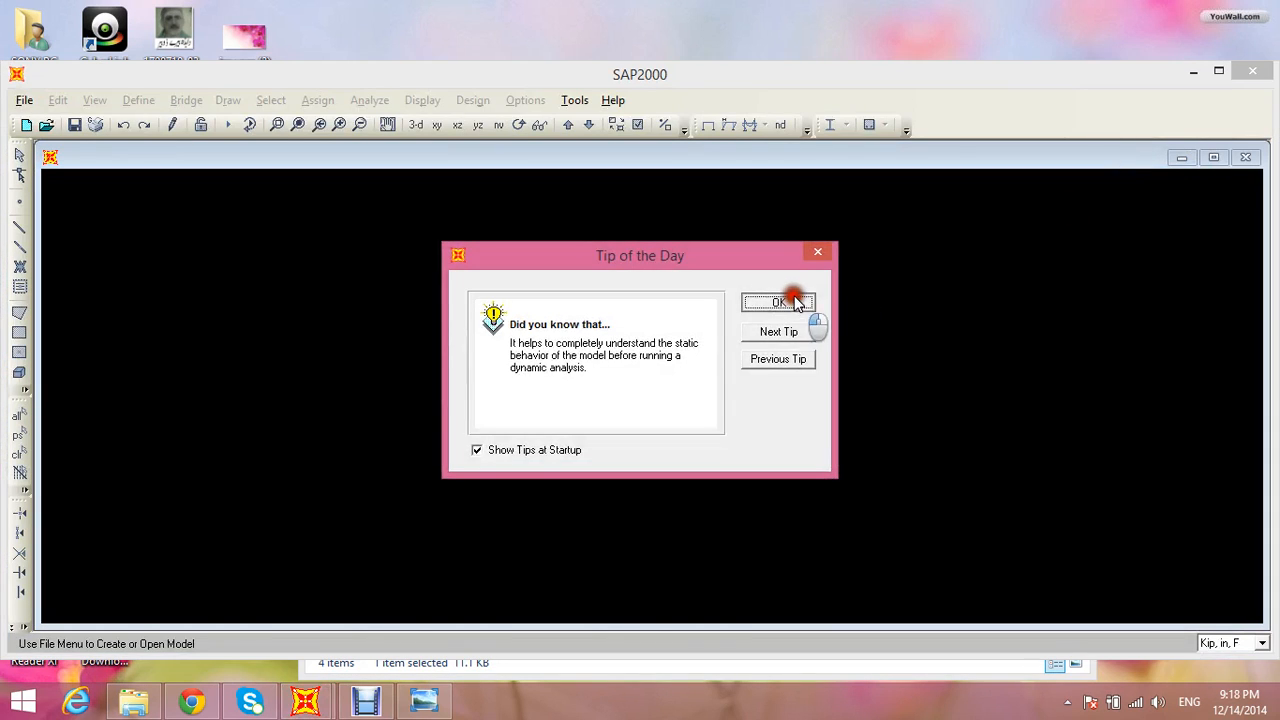
left_click(1214, 157)
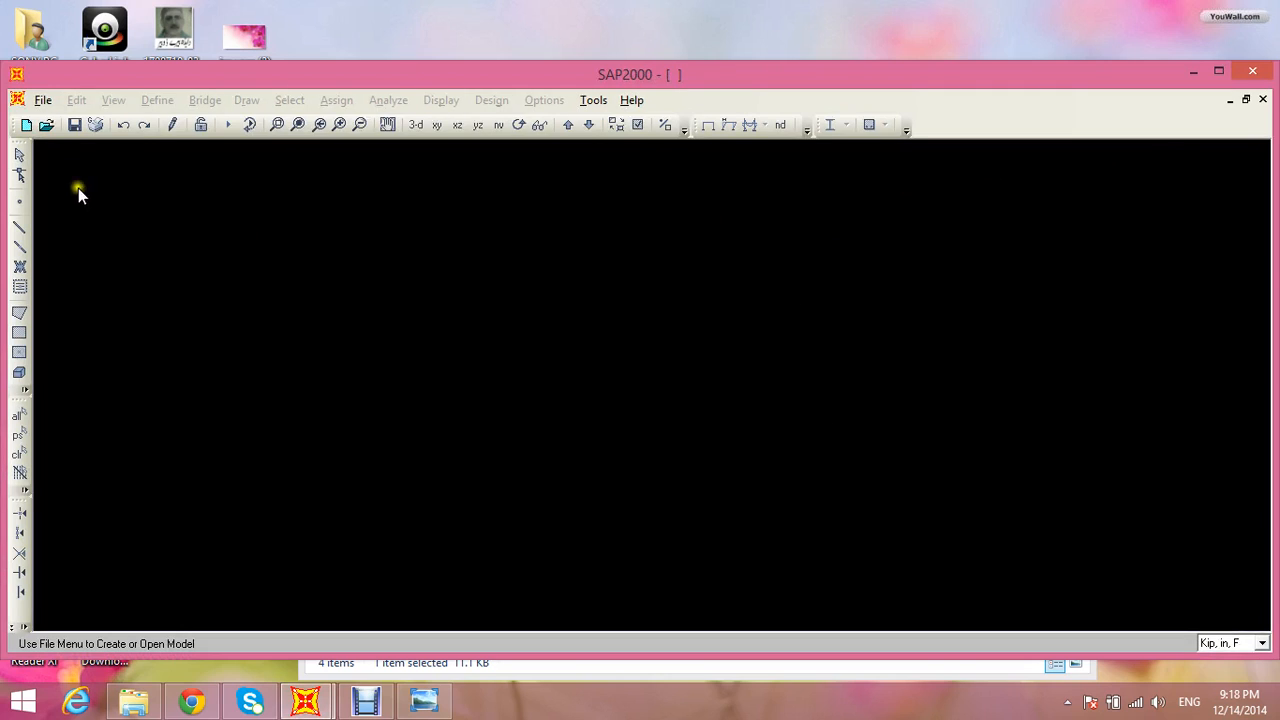
left_click(44, 100)
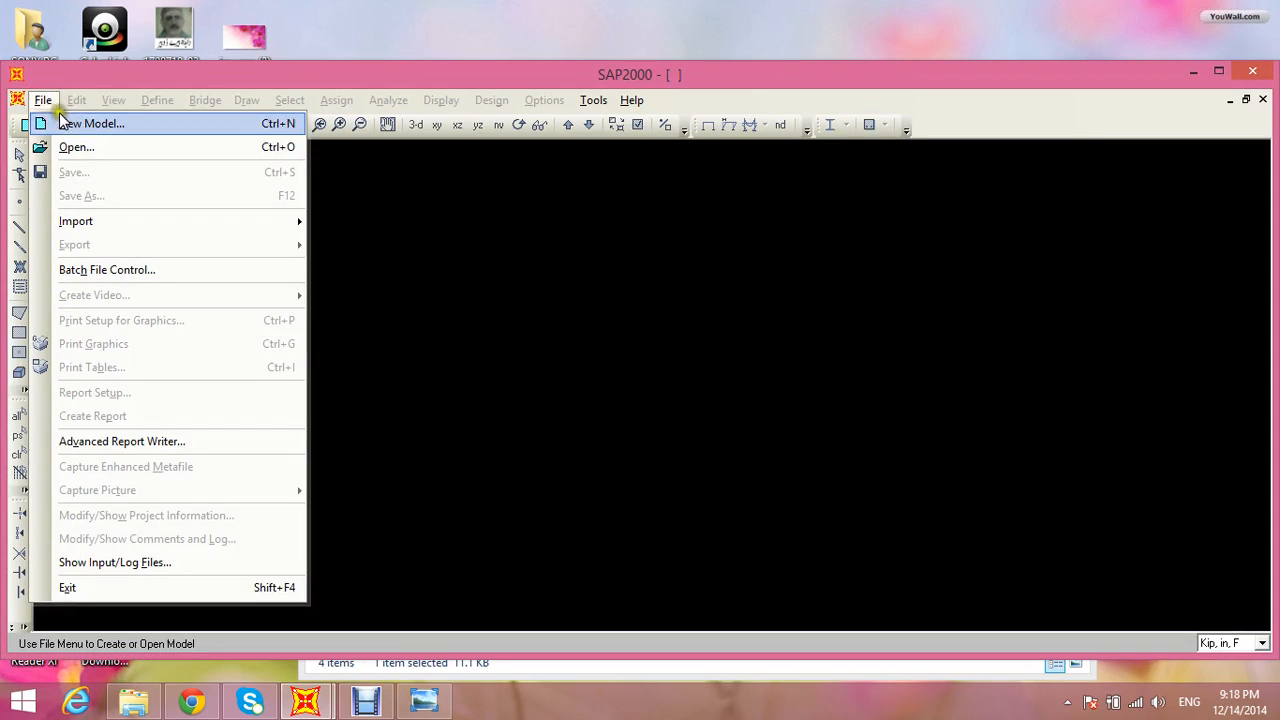
left_click(62, 122)
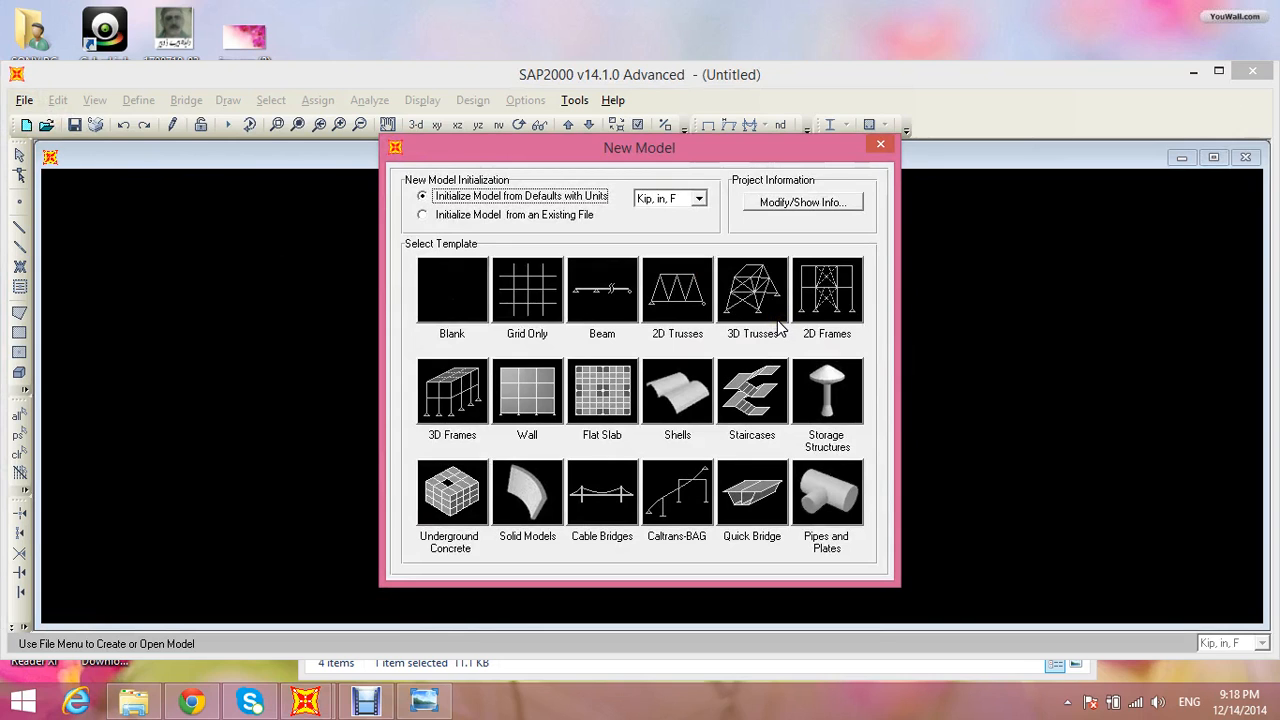
left_click(881, 143)
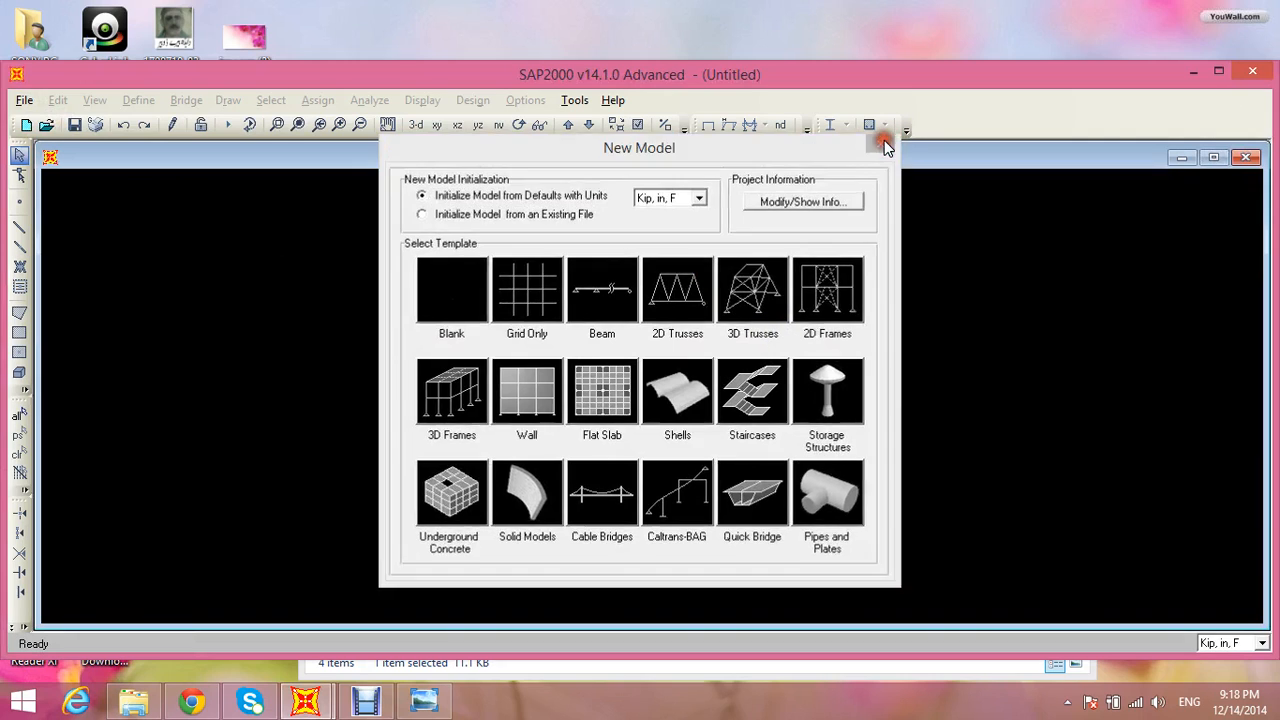
Set the units to Kip, ft, F and start a new model from the Beam template
left_click(1227, 645)
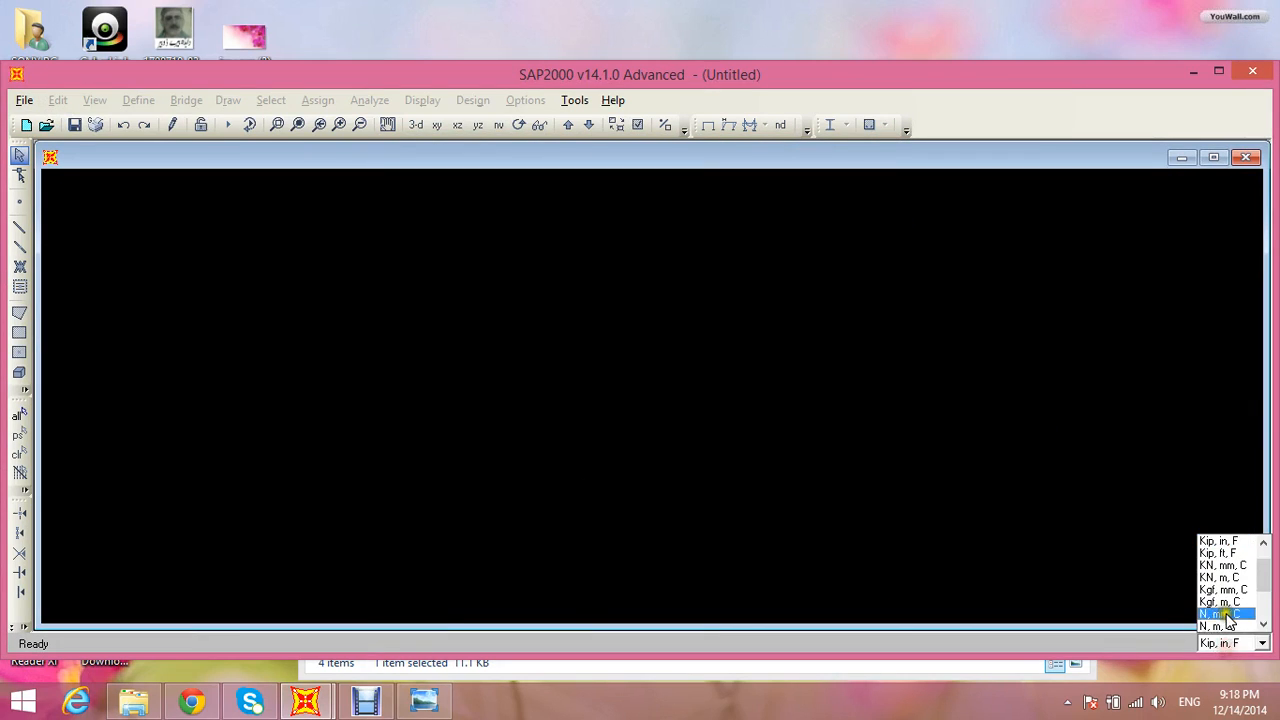
left_click(1235, 557)
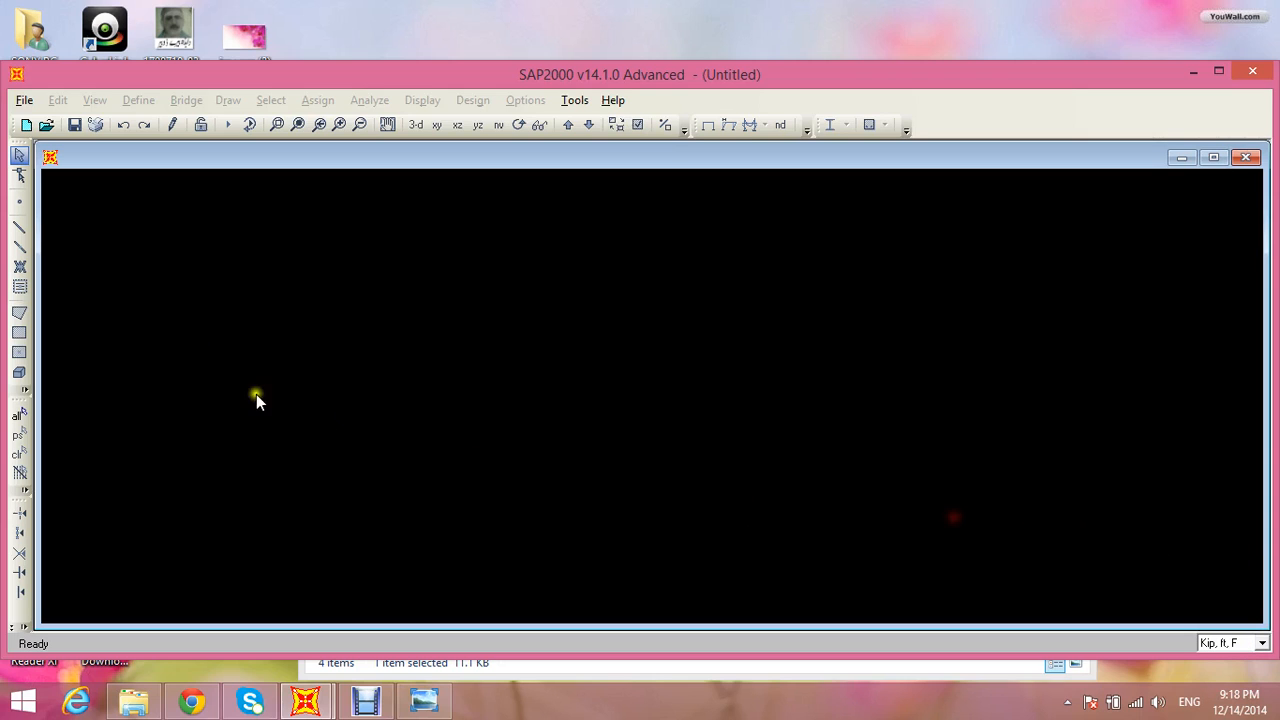
left_click(24, 100)
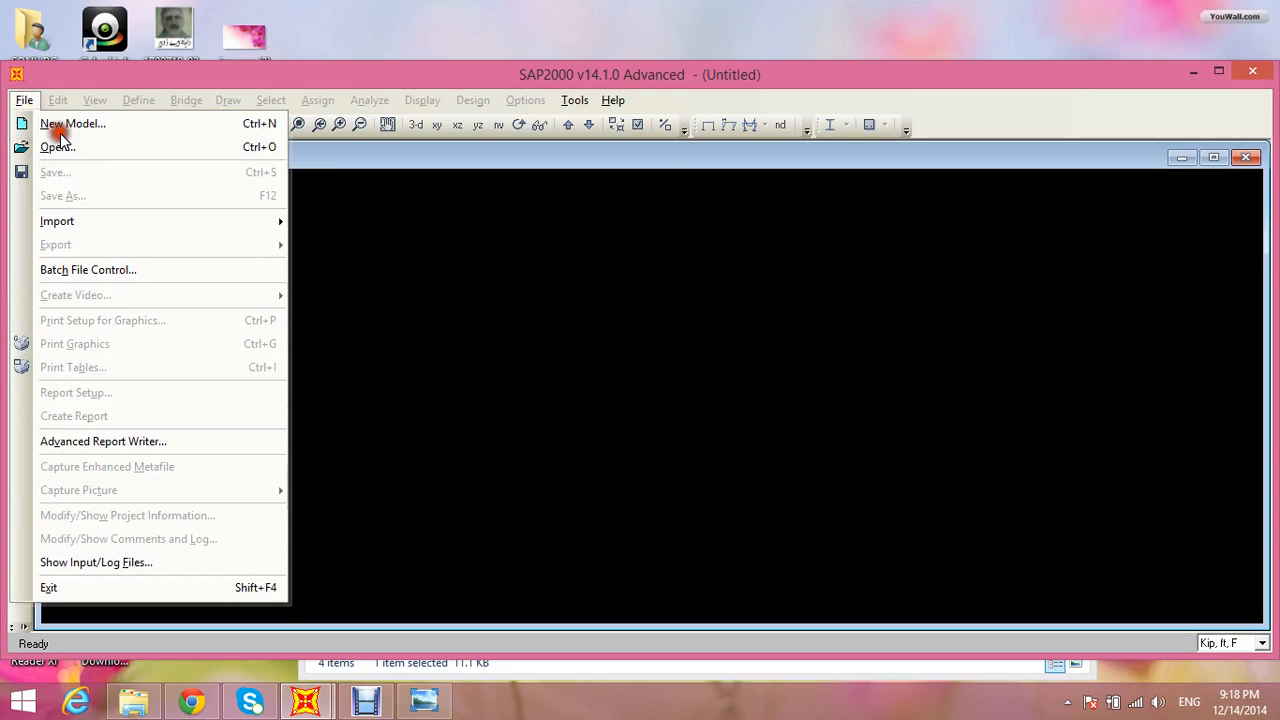
left_click(60, 128)
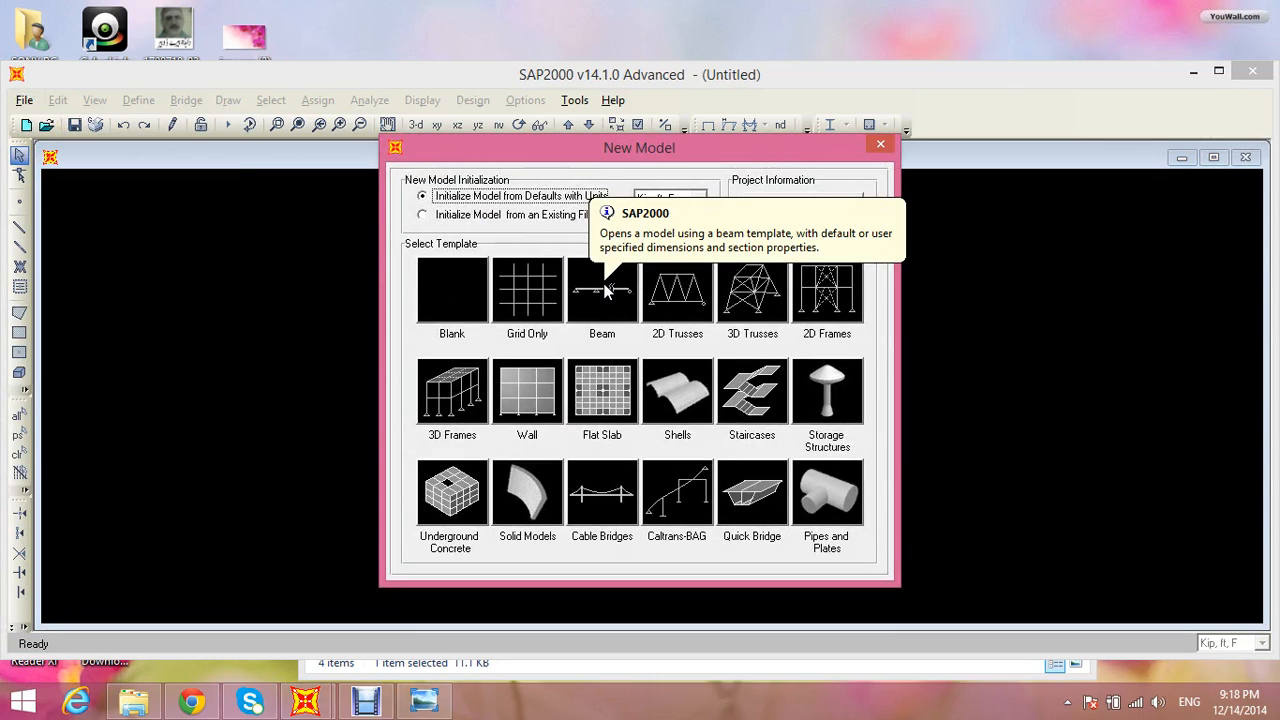
left_click(603, 290)
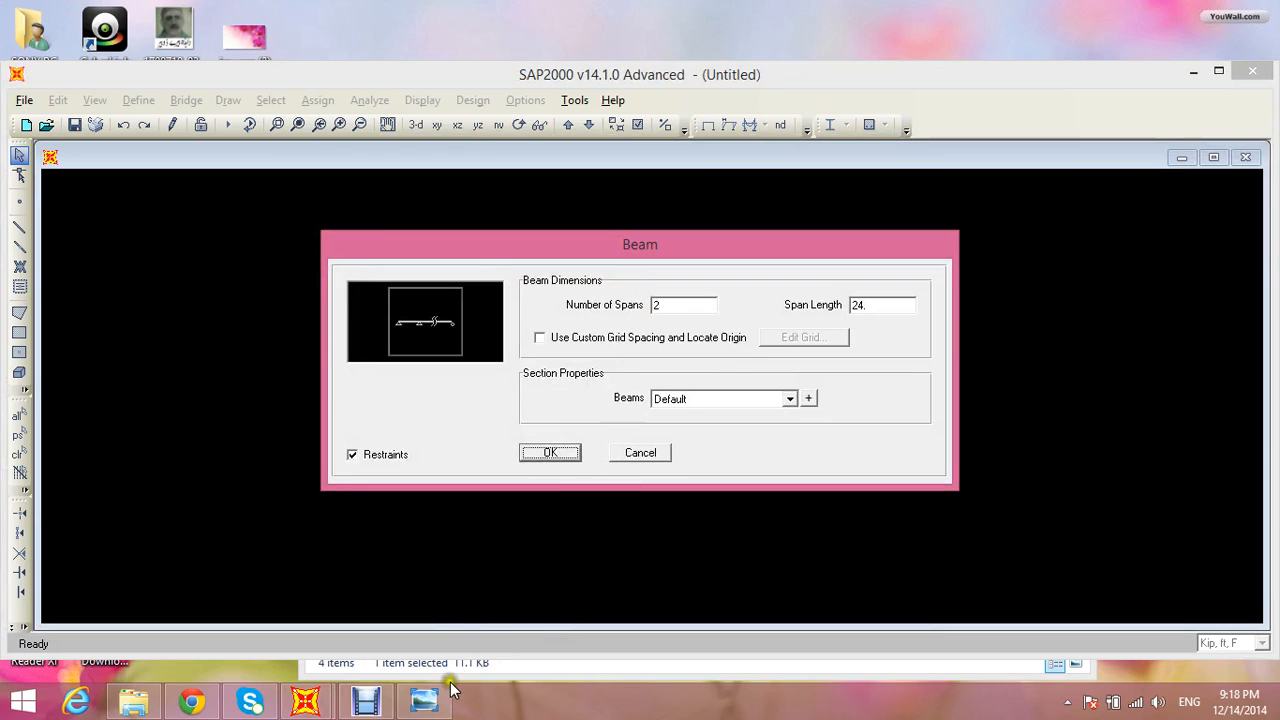
Create the beam with 1 span and a 20 ft span length as in the sketch, and close the 3-D view
left_click(424, 700)
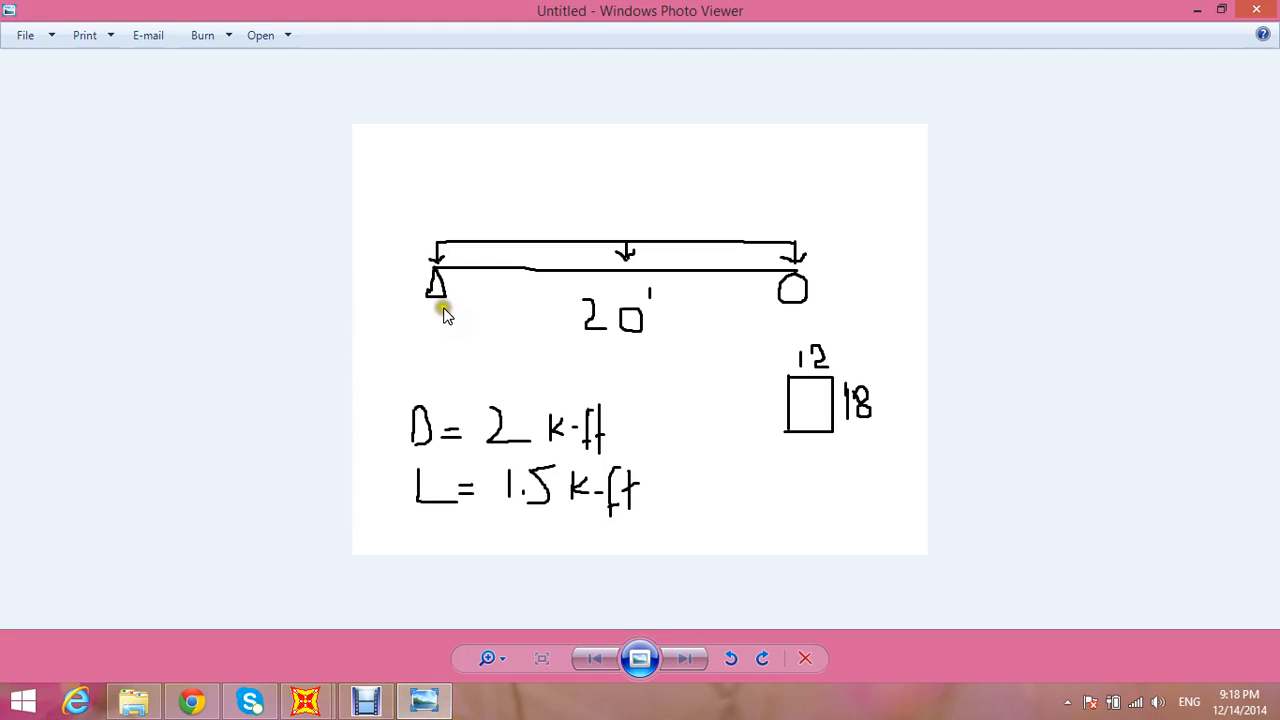
left_click(424, 698)
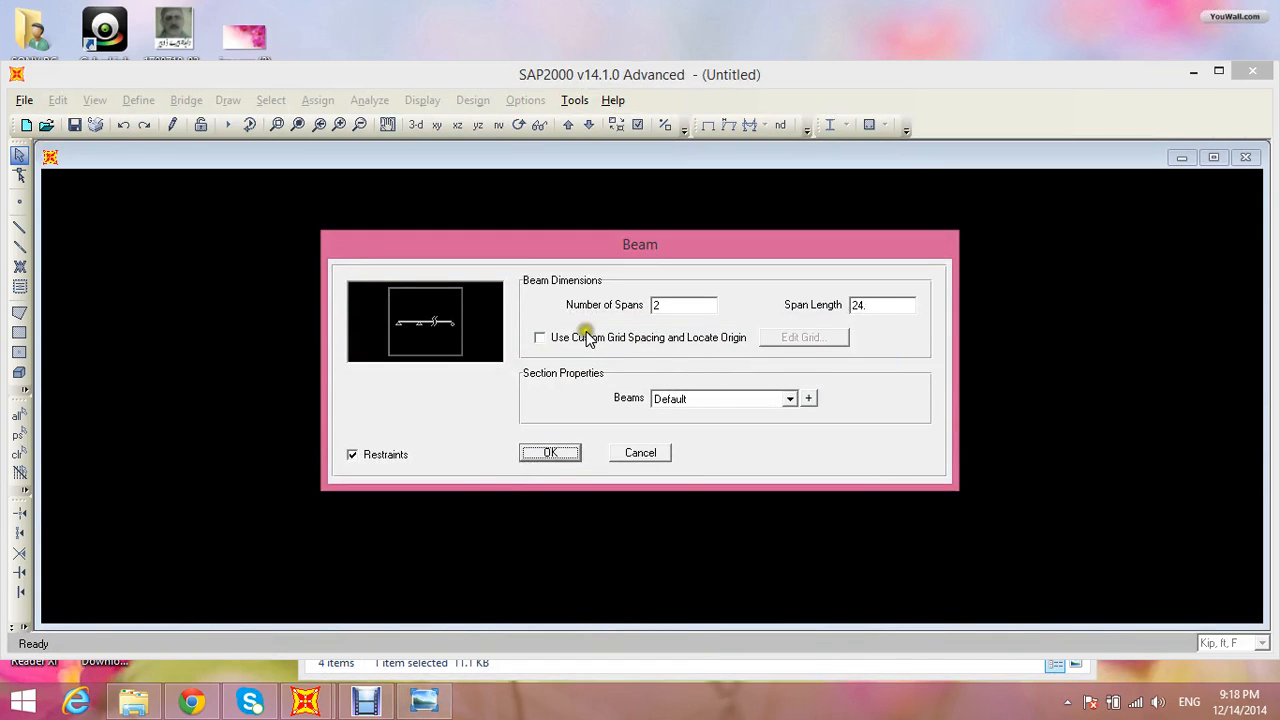
double_click(662, 305)
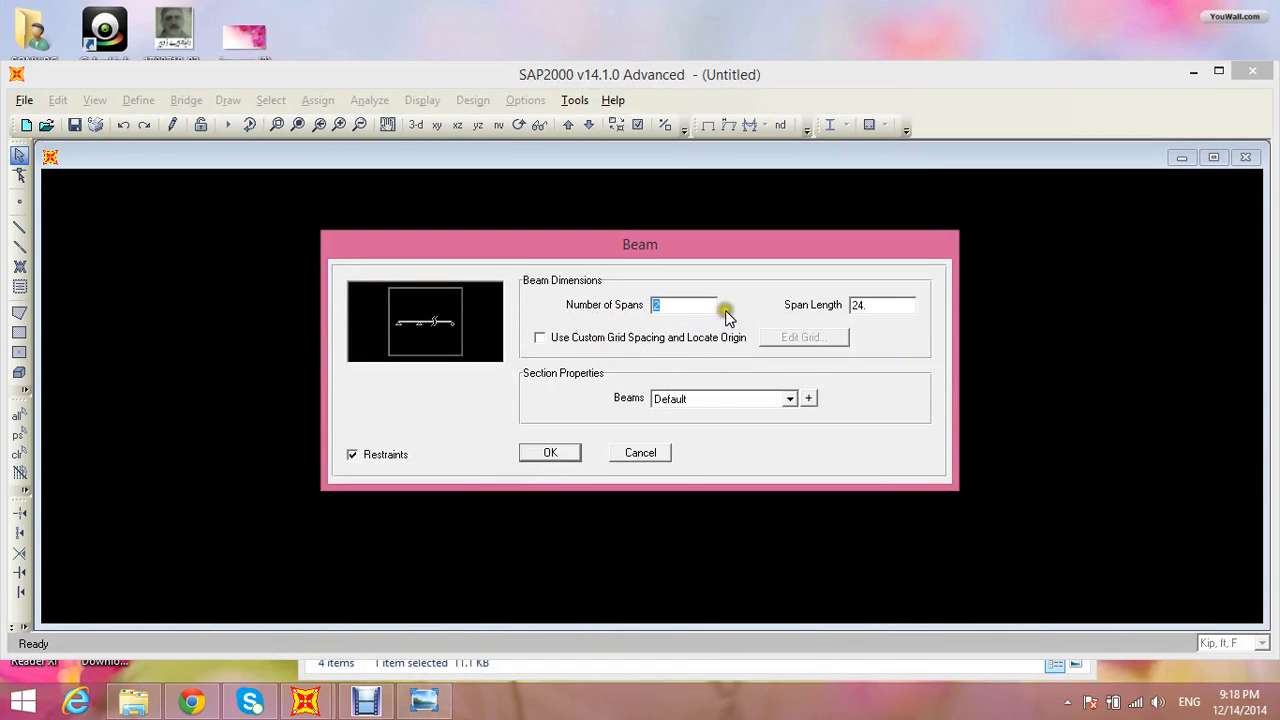
type("1")
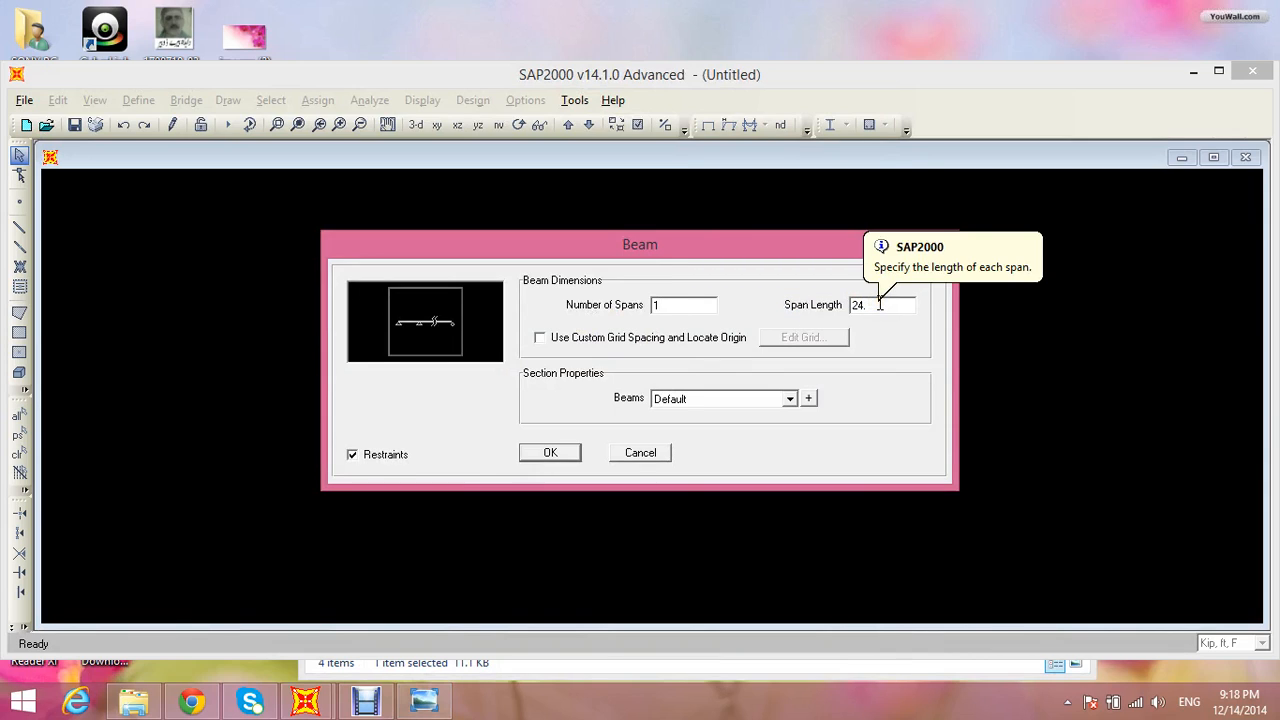
double_click(880, 305)
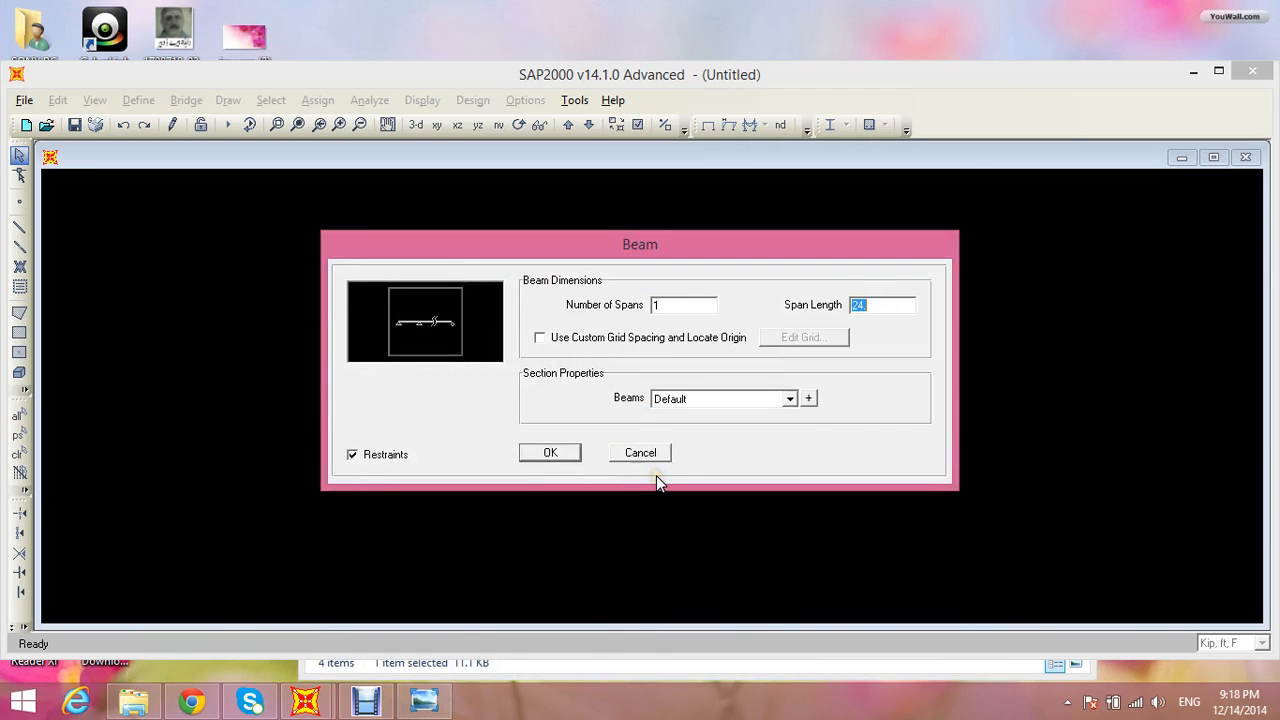
type("2")
left_click(568, 458)
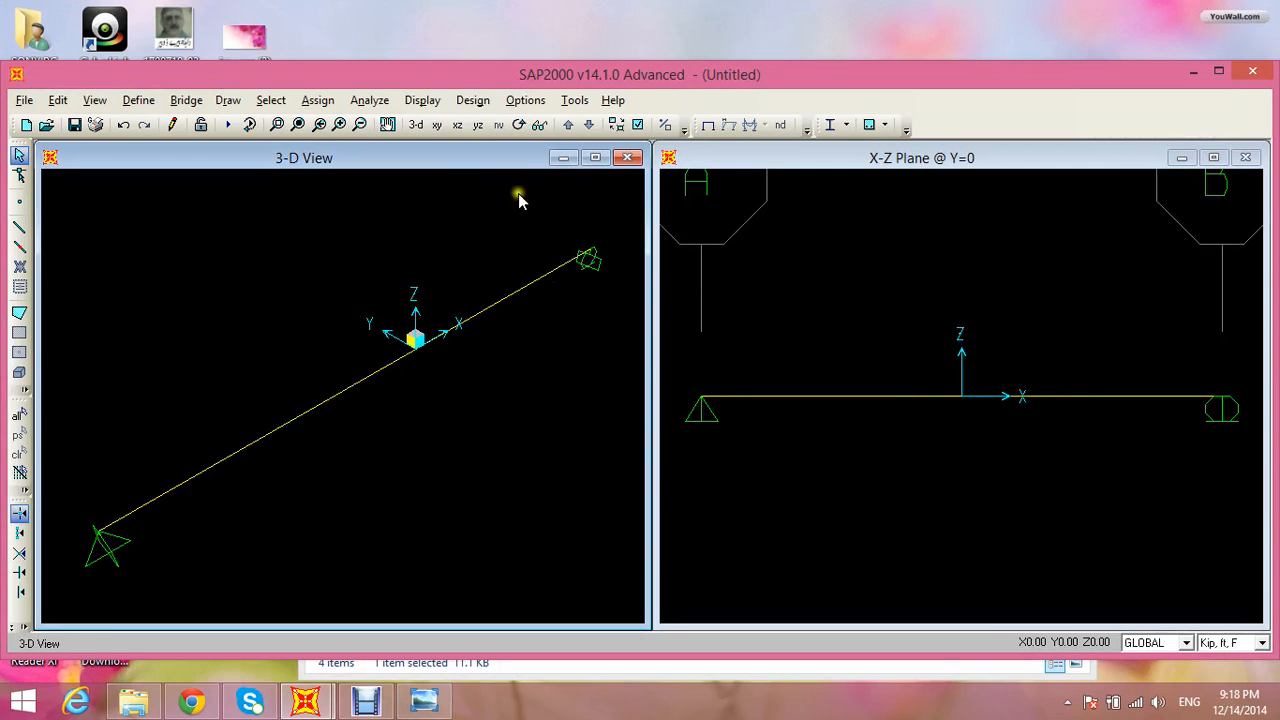
left_click(627, 158)
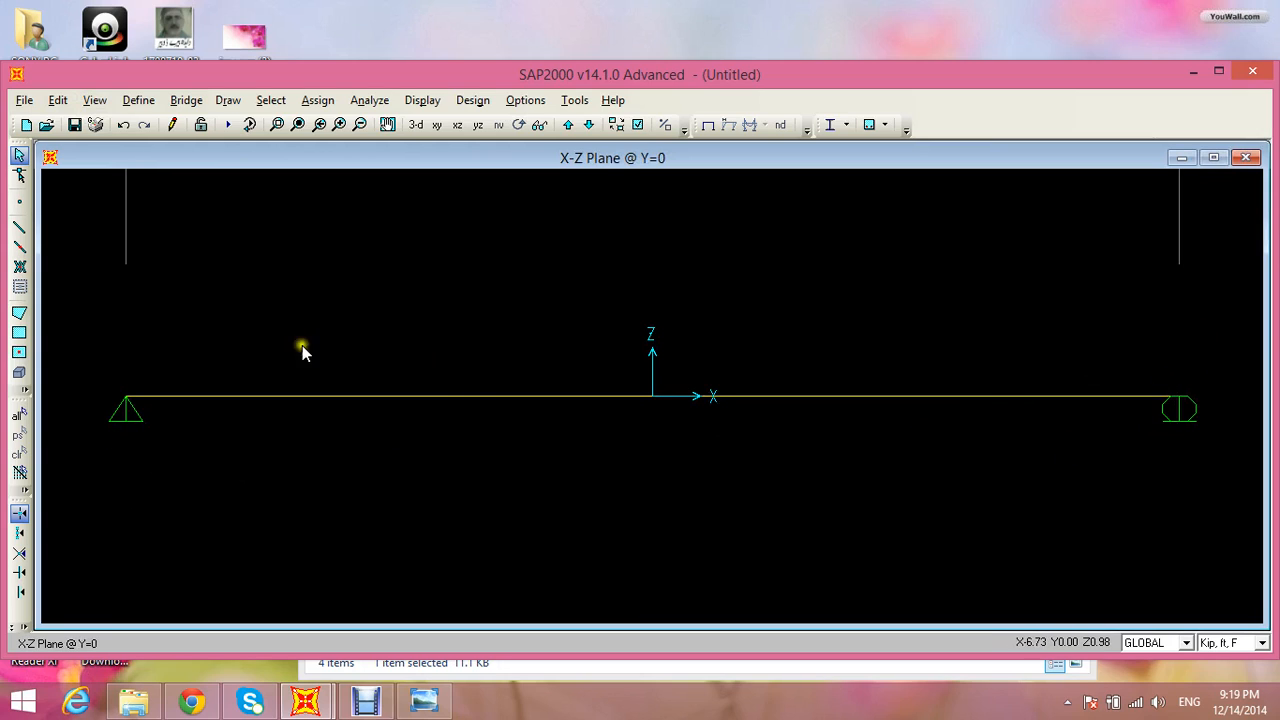
Change the model's units to Kip, in, F
left_click(140, 101)
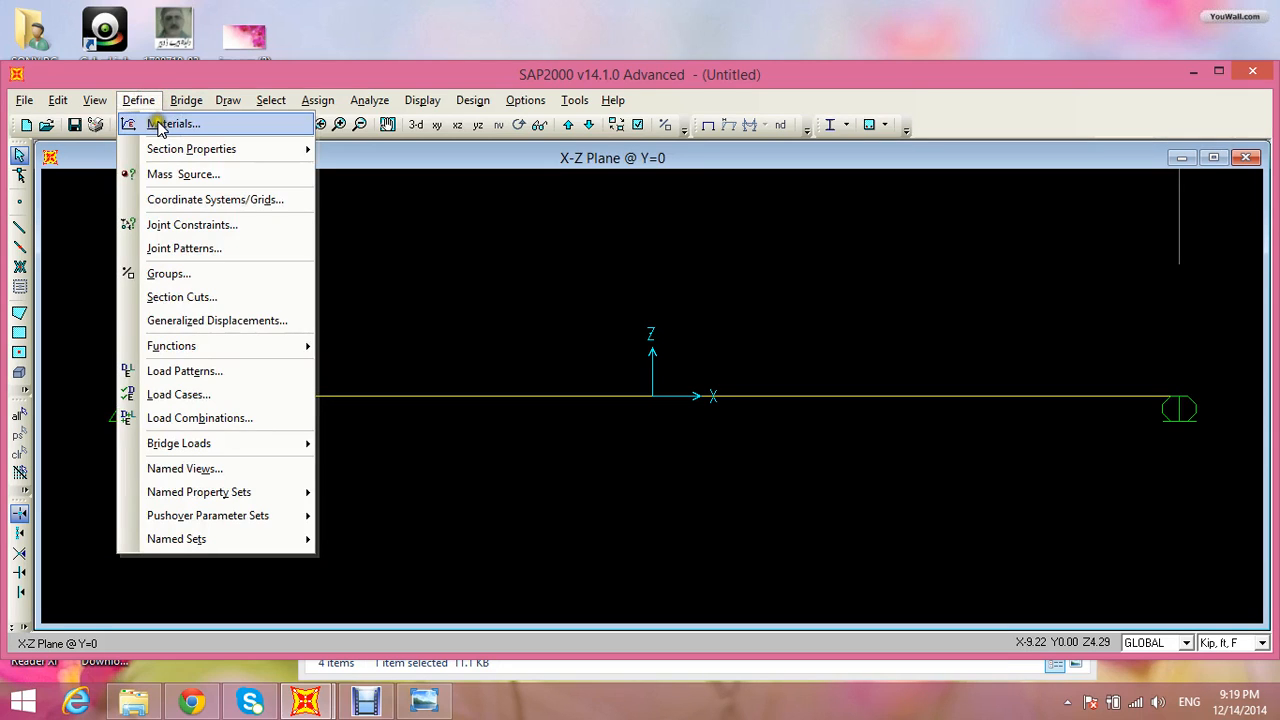
left_click(946, 307)
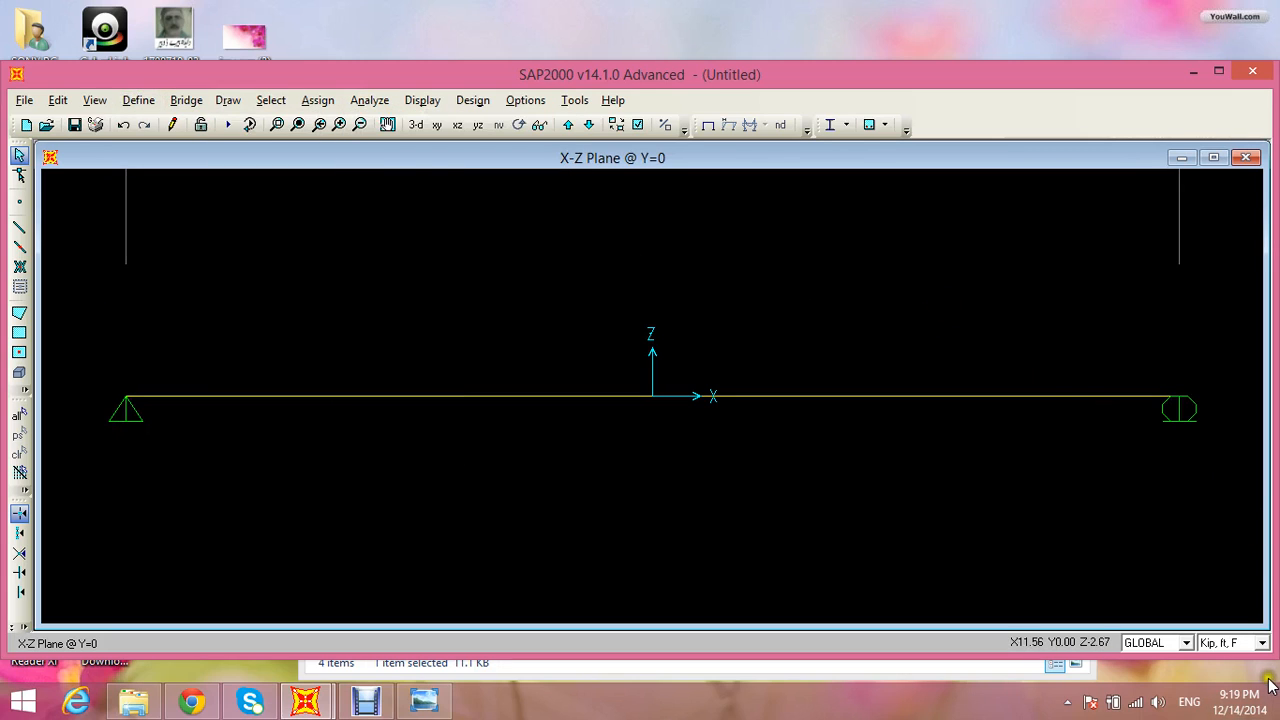
left_click(1209, 651)
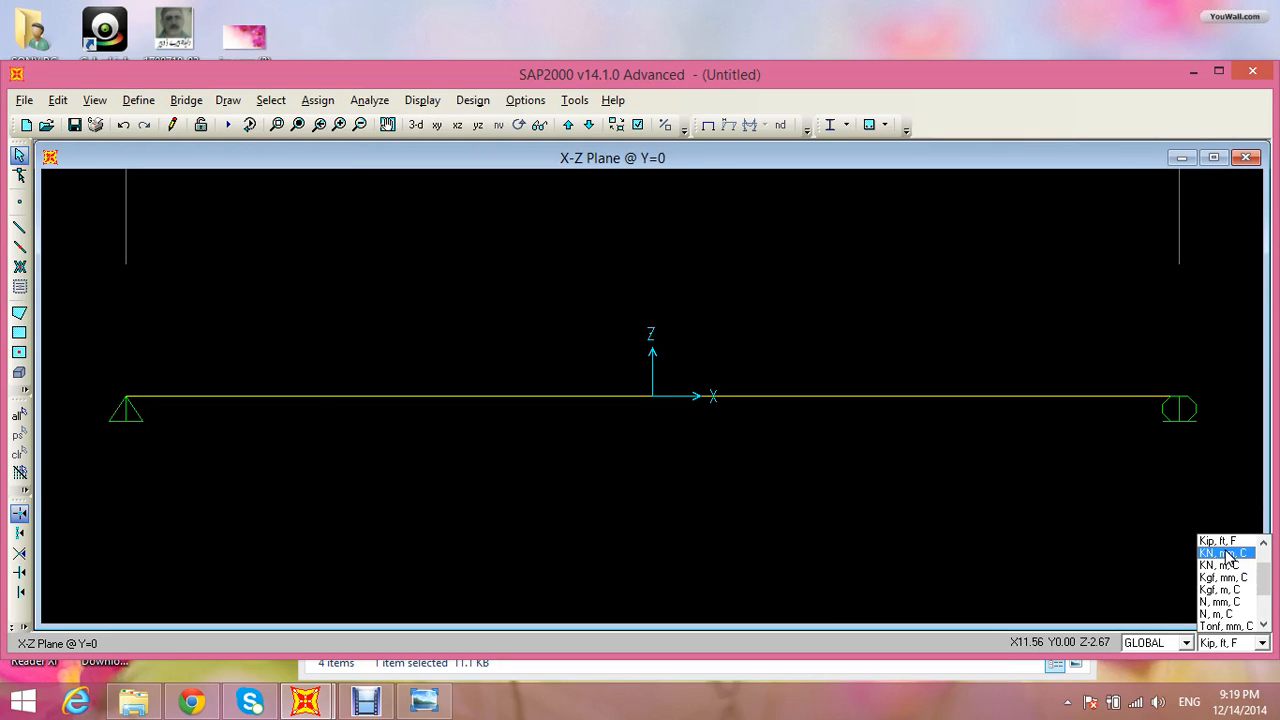
scroll(1230, 556, "up", 1)
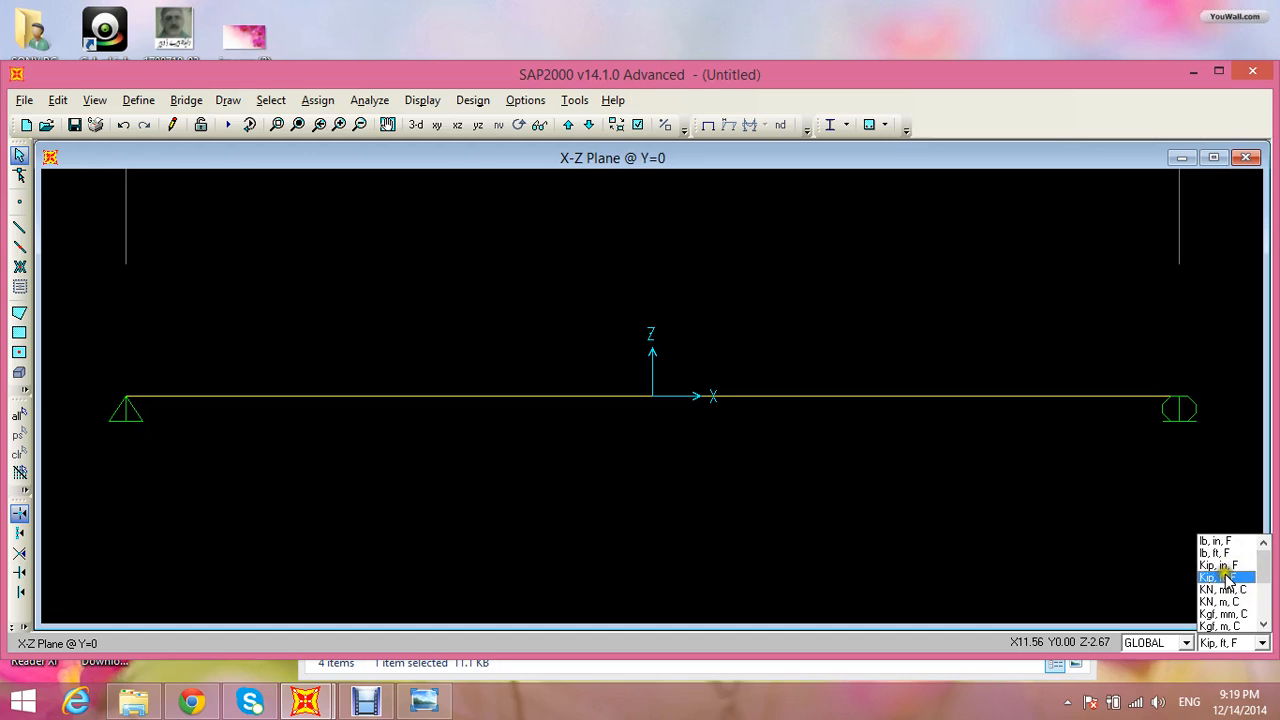
left_click(1229, 566)
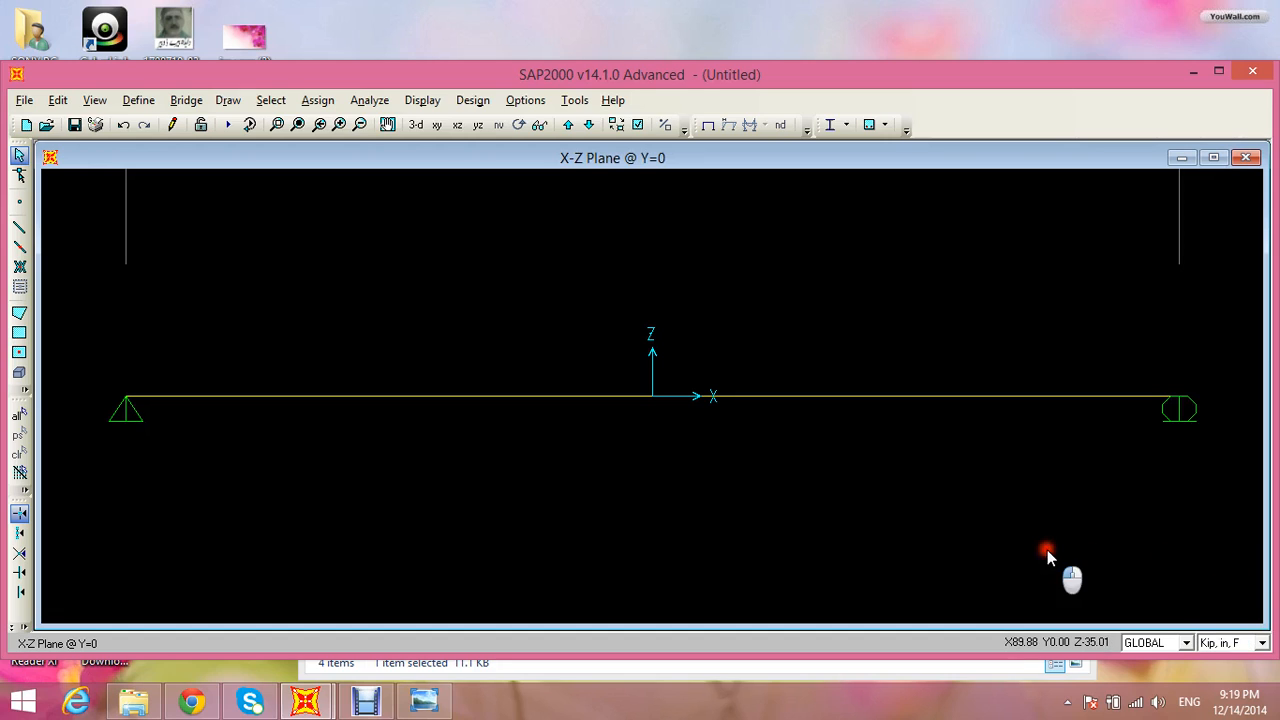
Delete the 4000Psi material from the model's material definitions
left_click(139, 102)
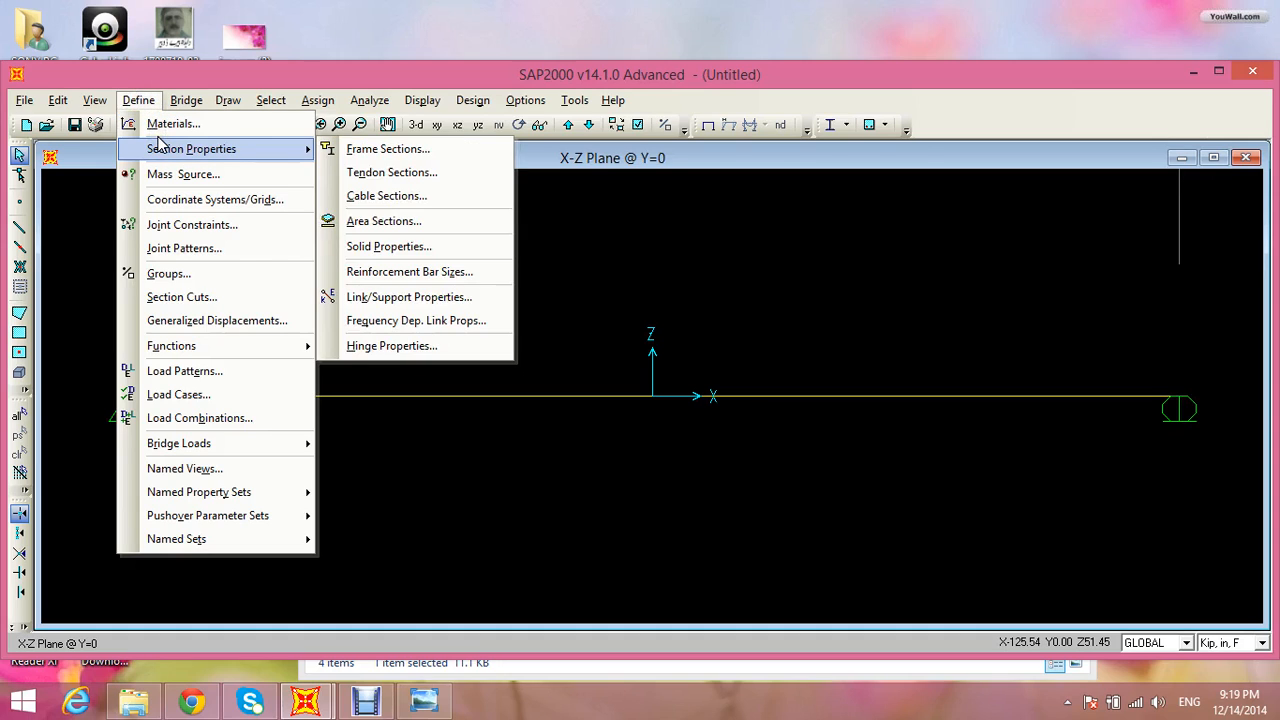
left_click(162, 124)
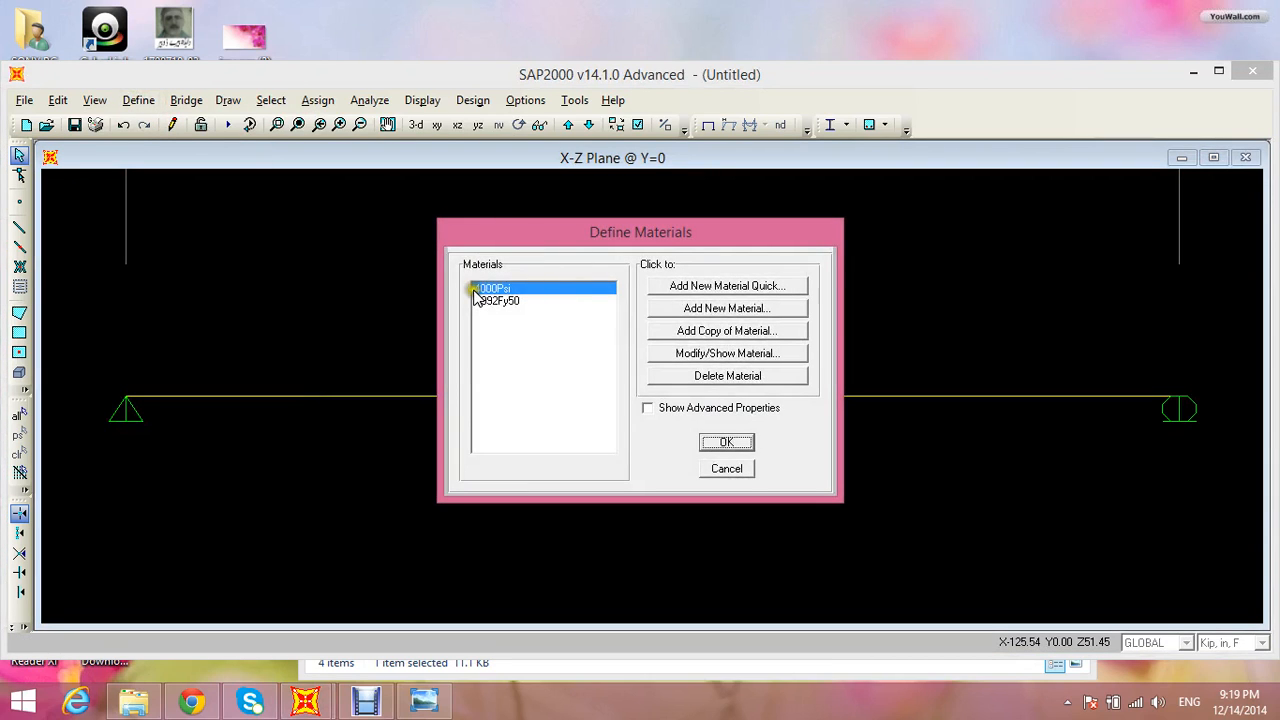
left_click(683, 377)
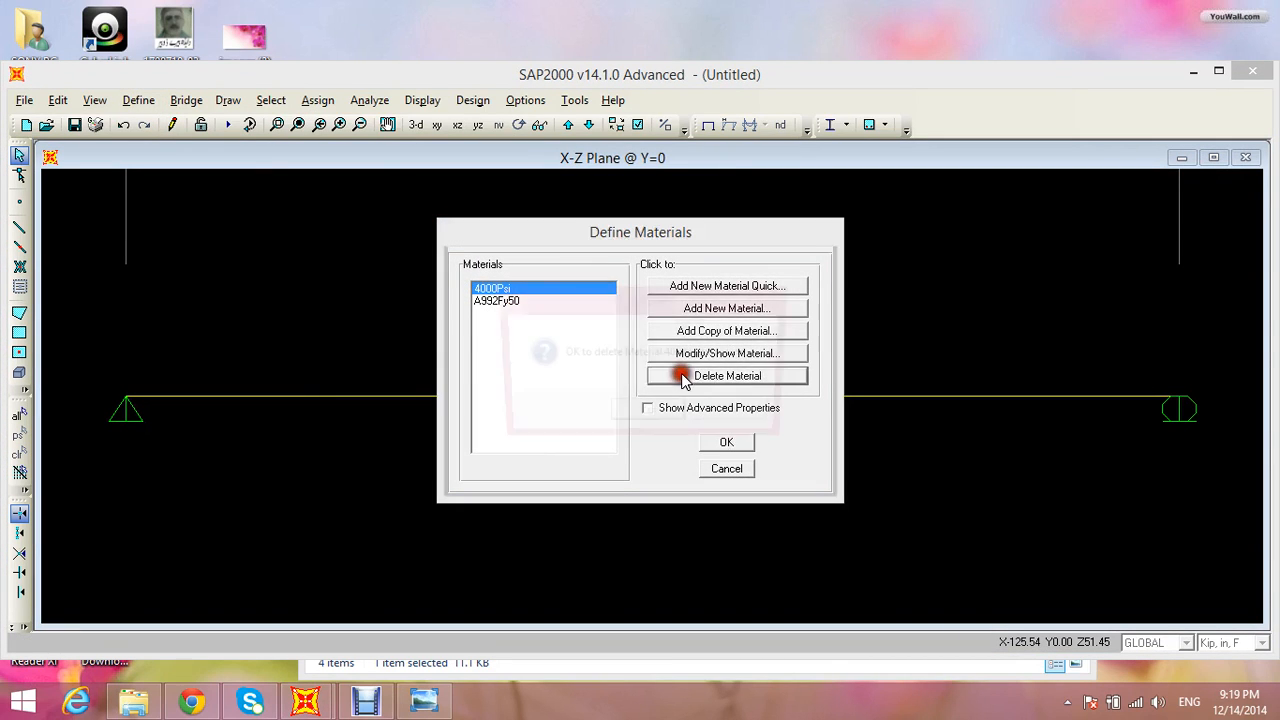
left_click(665, 408)
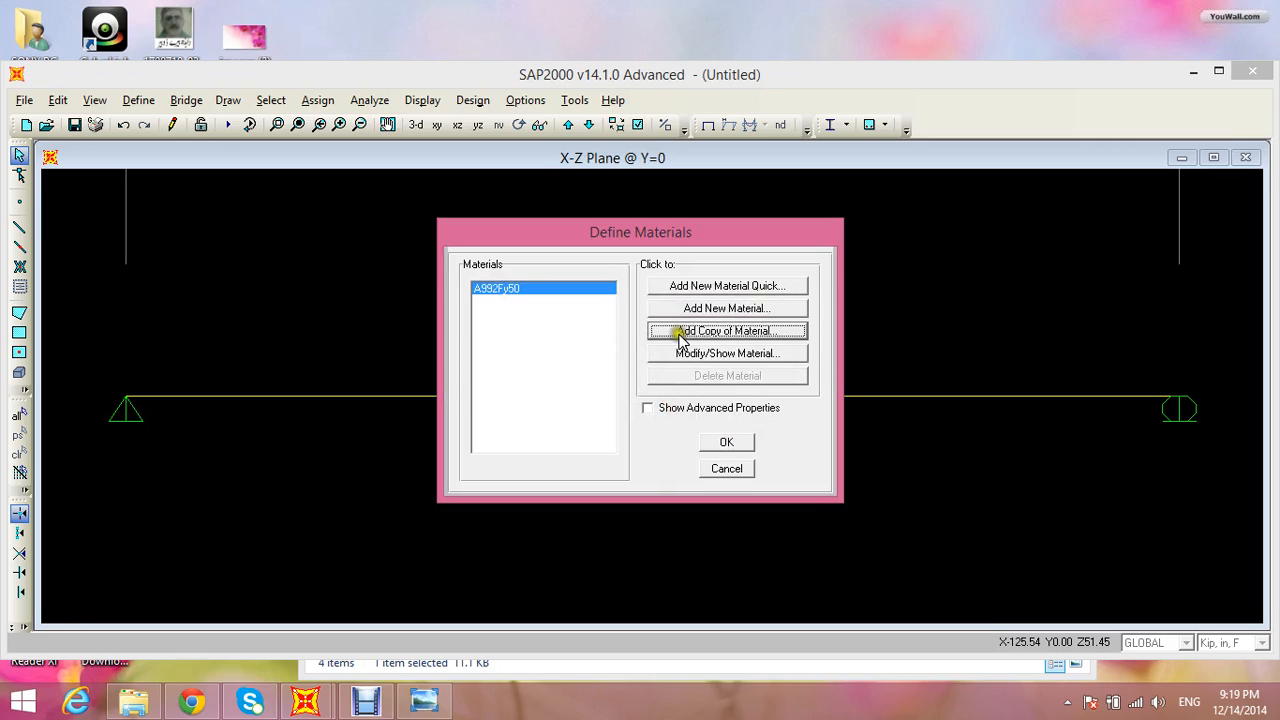
Add a quick rebar material with the ASTM A615 Grade 40 specification to the model's materials
left_click(719, 288)
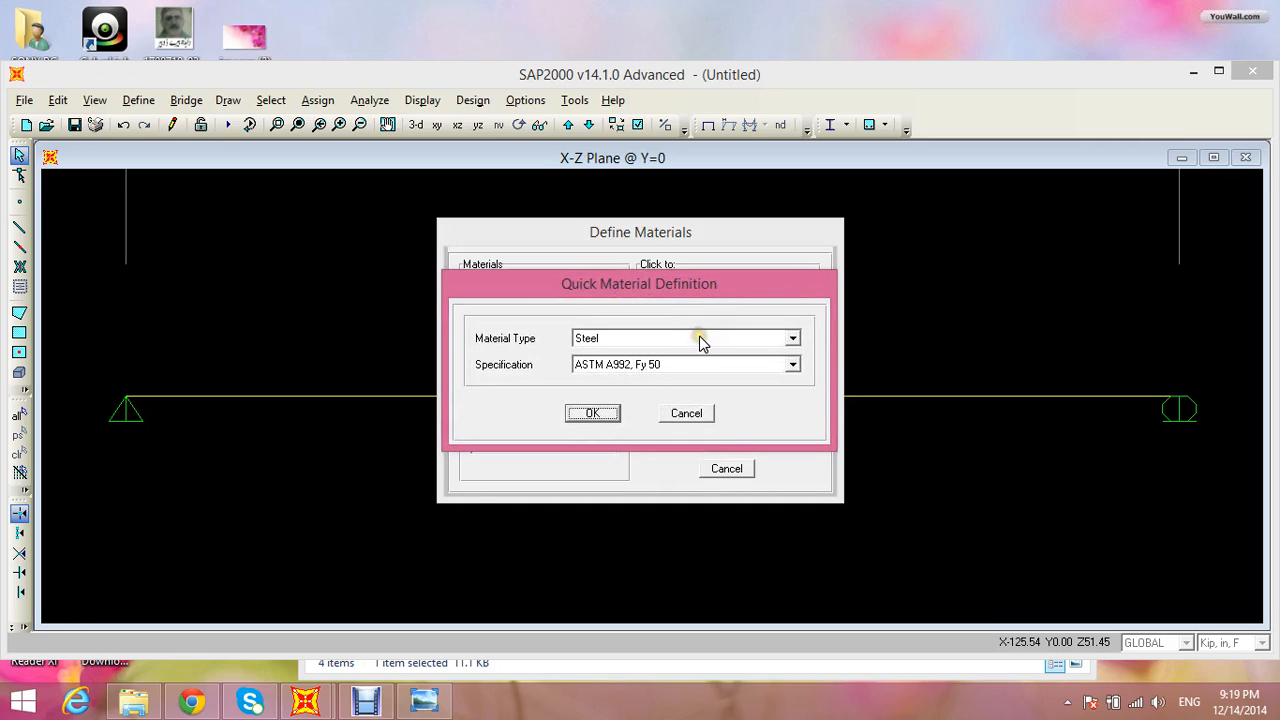
left_click(698, 344)
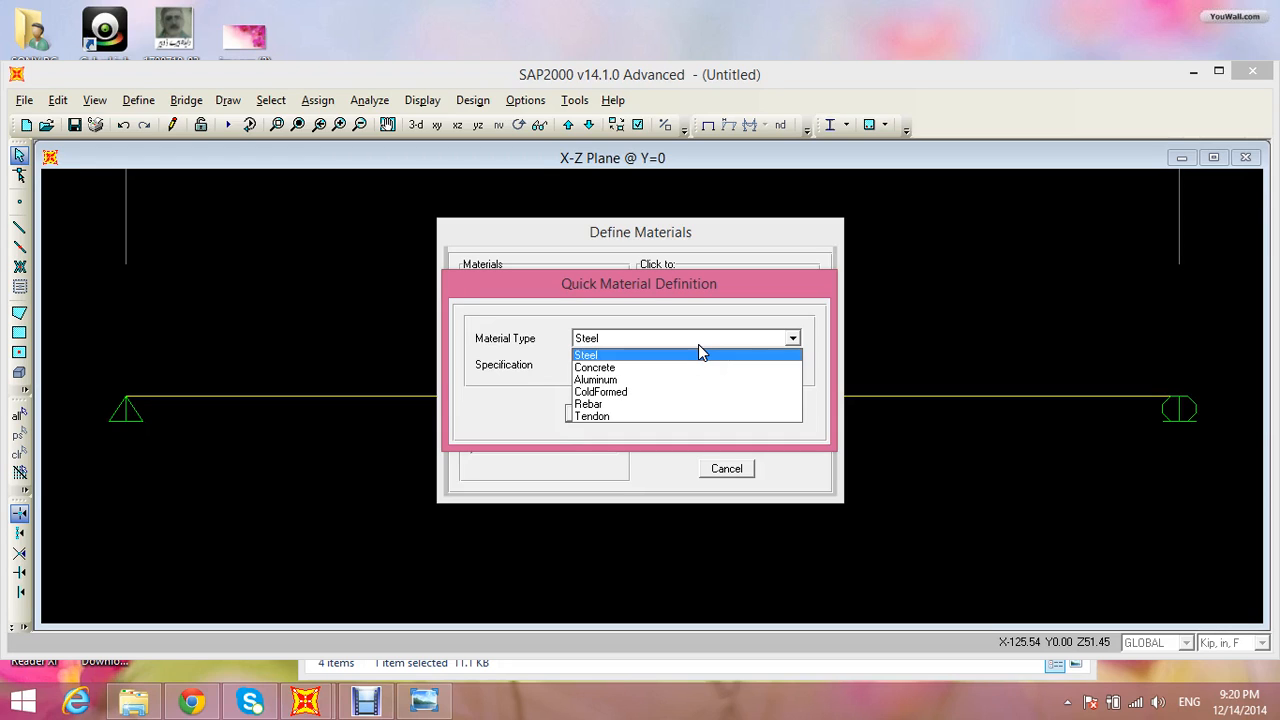
left_click(665, 405)
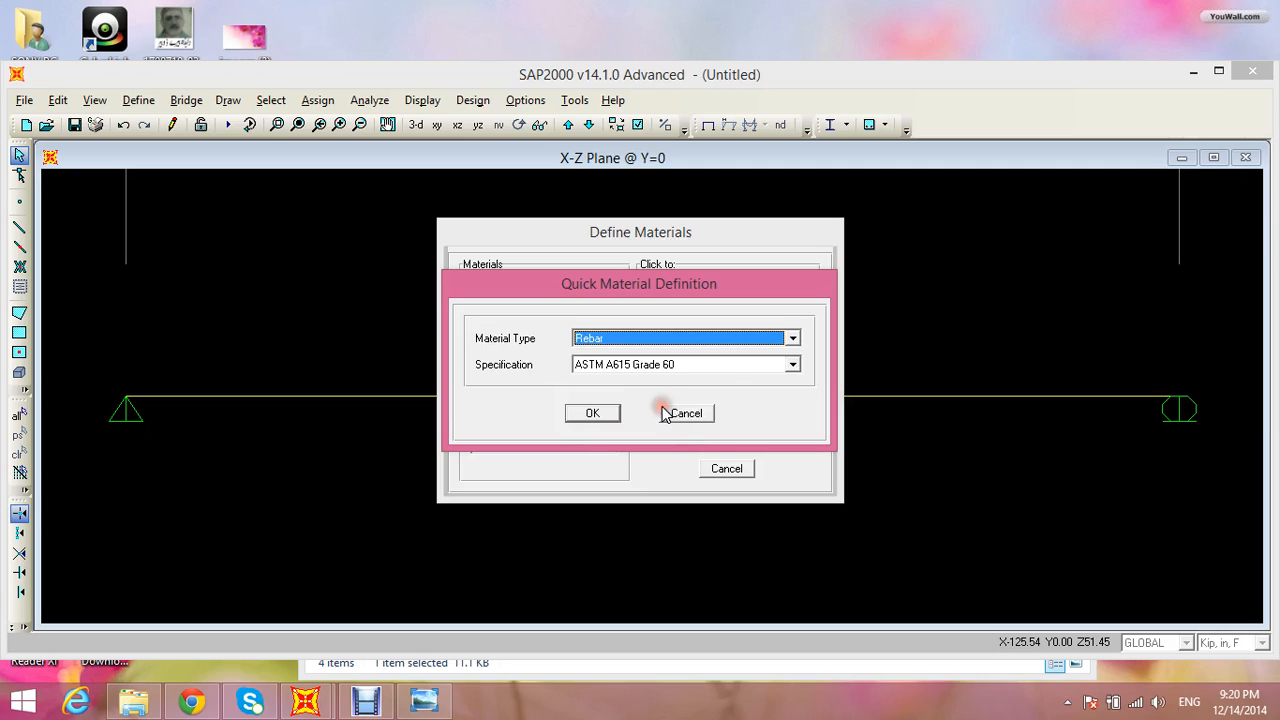
left_click(715, 366)
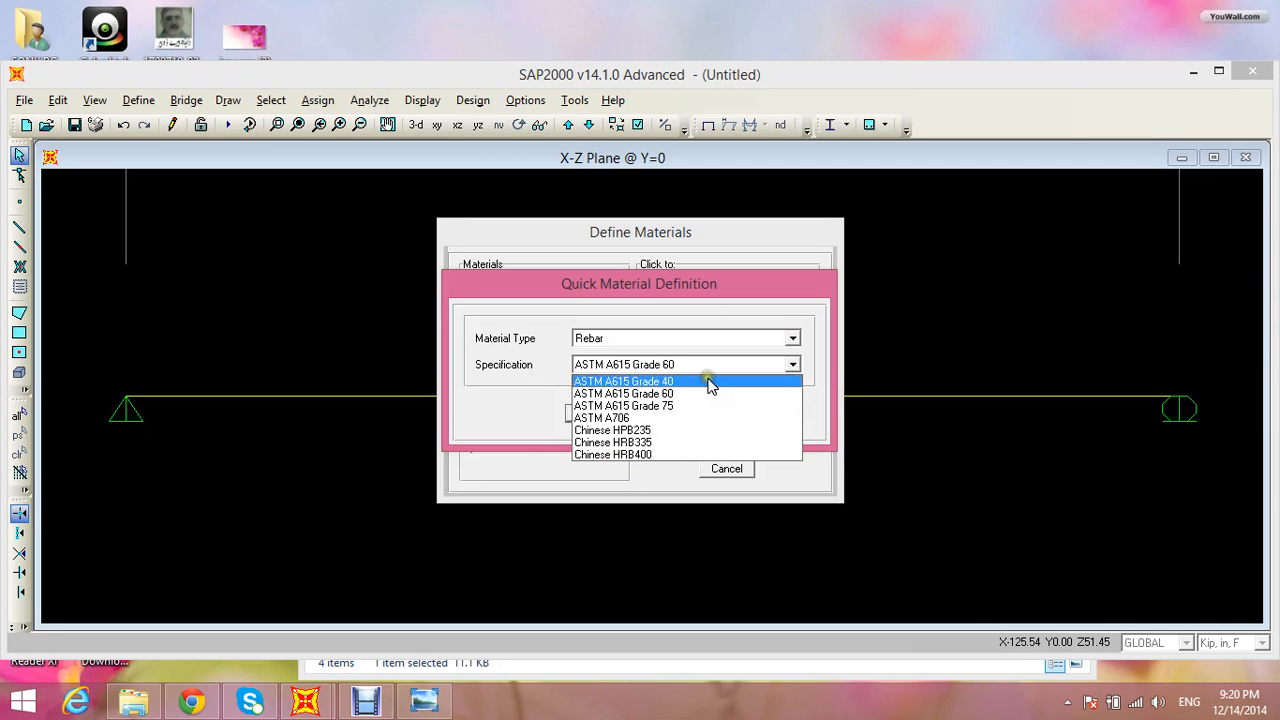
left_click(705, 382)
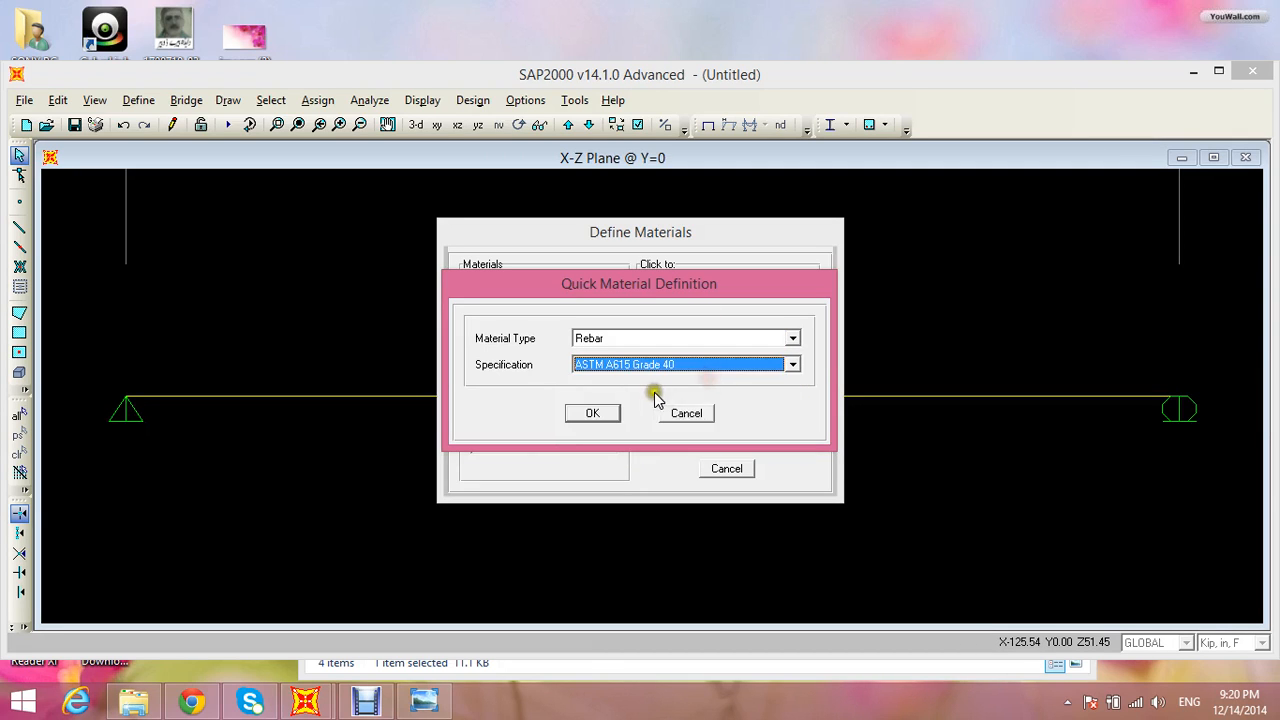
left_click(592, 413)
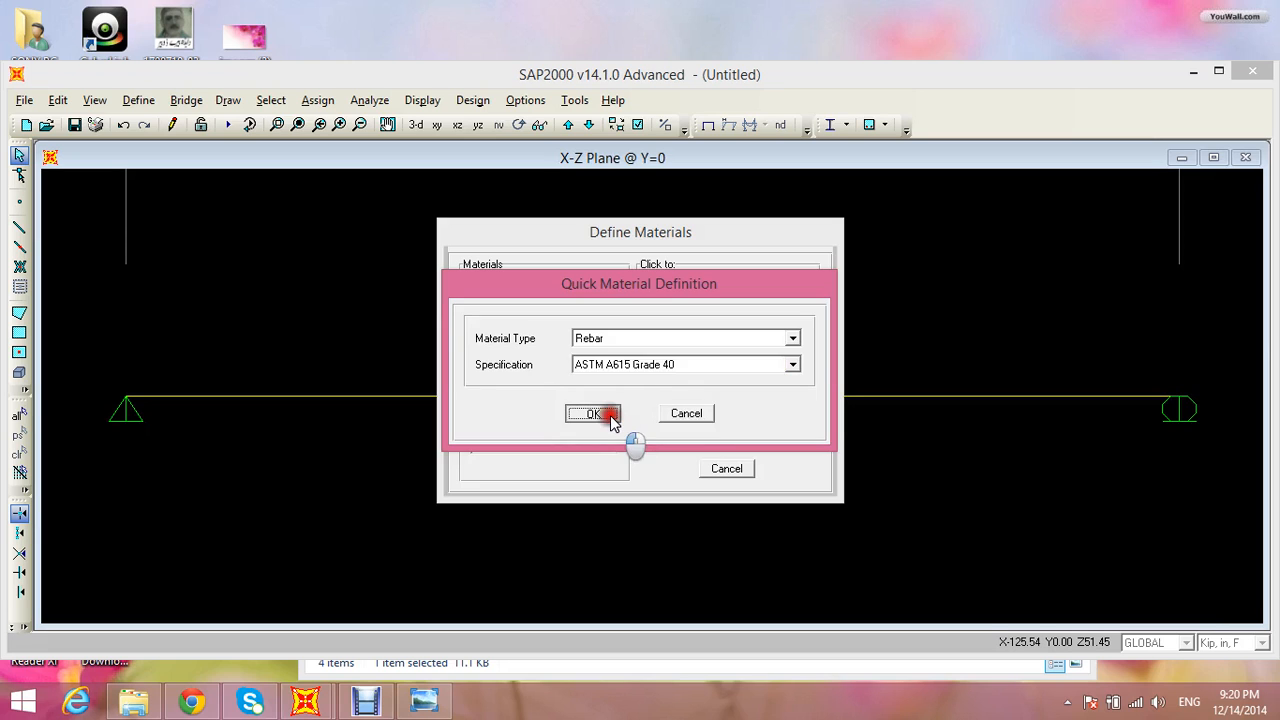
Add a quick concrete material with the f'c 3000 psi specification and accept the material definitions
left_click(723, 287)
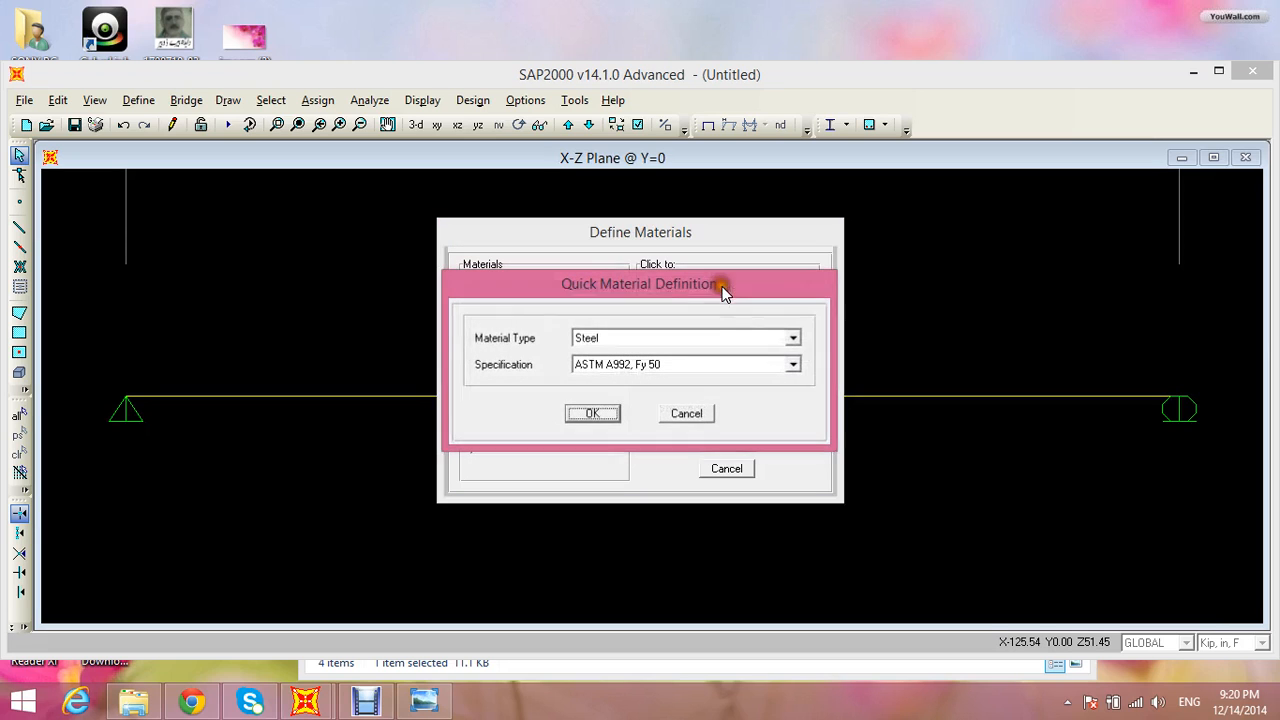
left_click(667, 338)
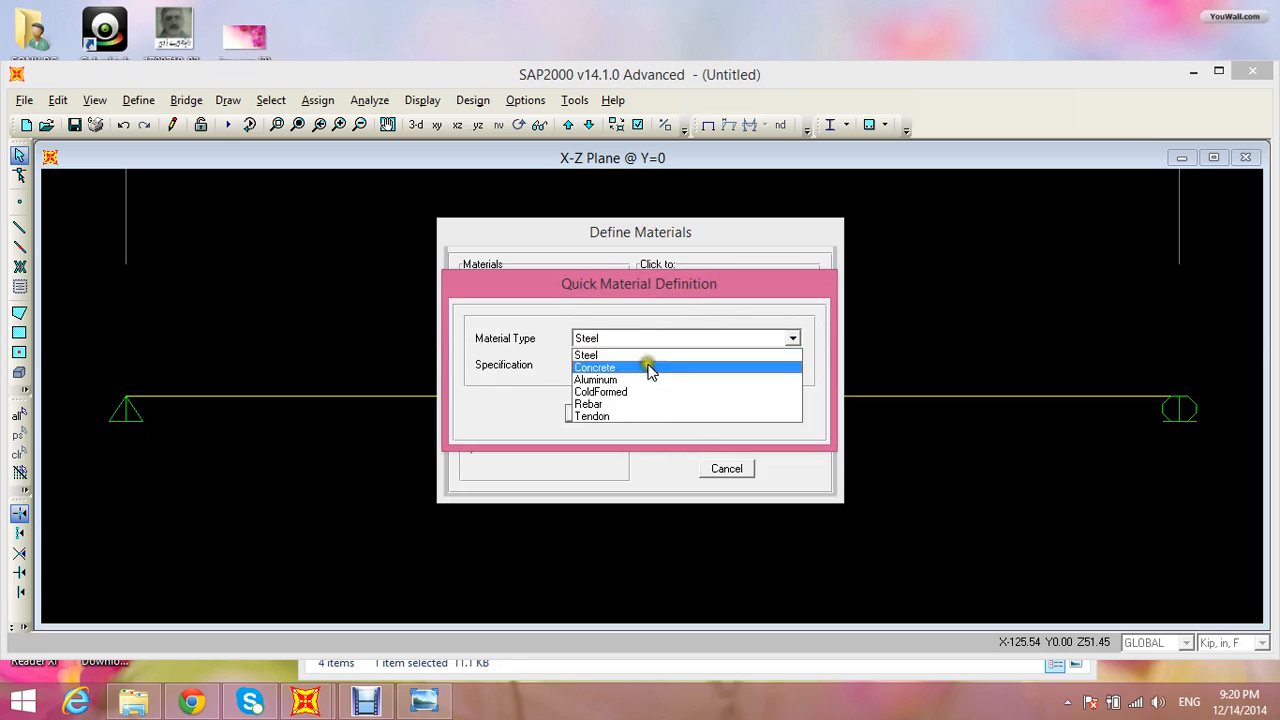
left_click(640, 367)
left_click(643, 367)
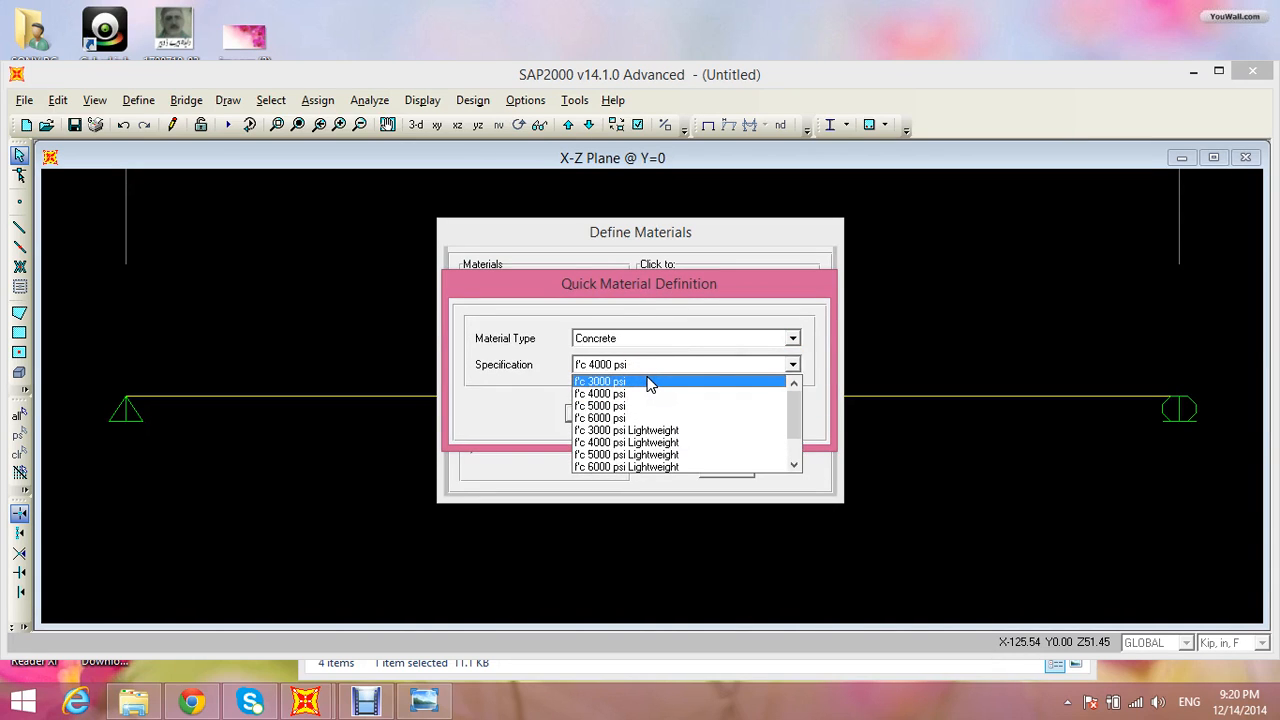
left_click(643, 382)
left_click(600, 410)
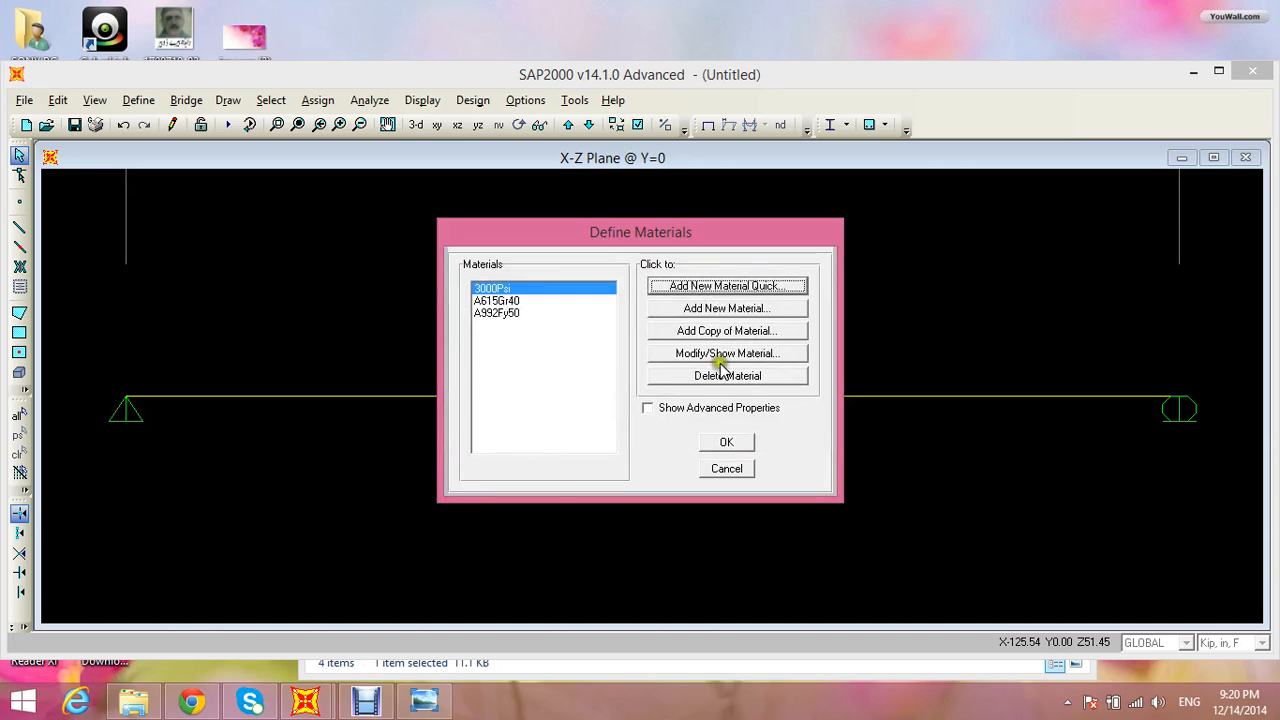
left_click(717, 441)
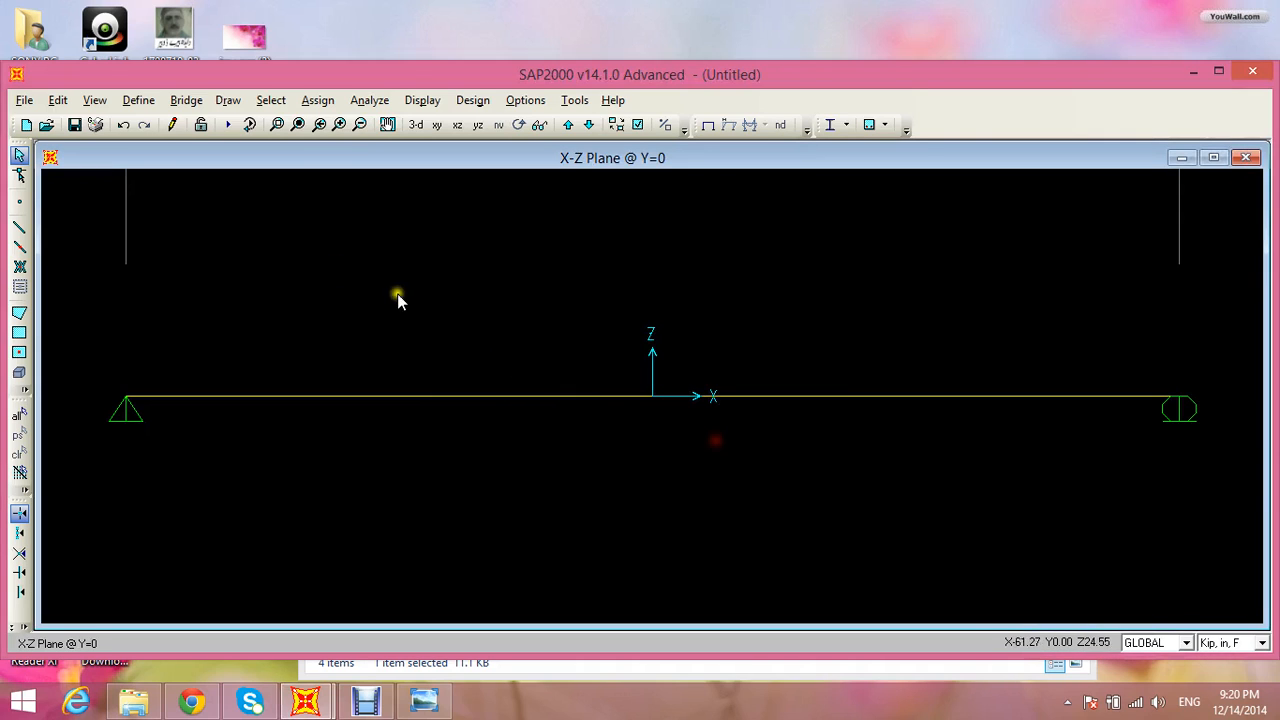
Start a new rectangular concrete frame section, checking the beam sketch for the section dimensions
left_click(150, 102)
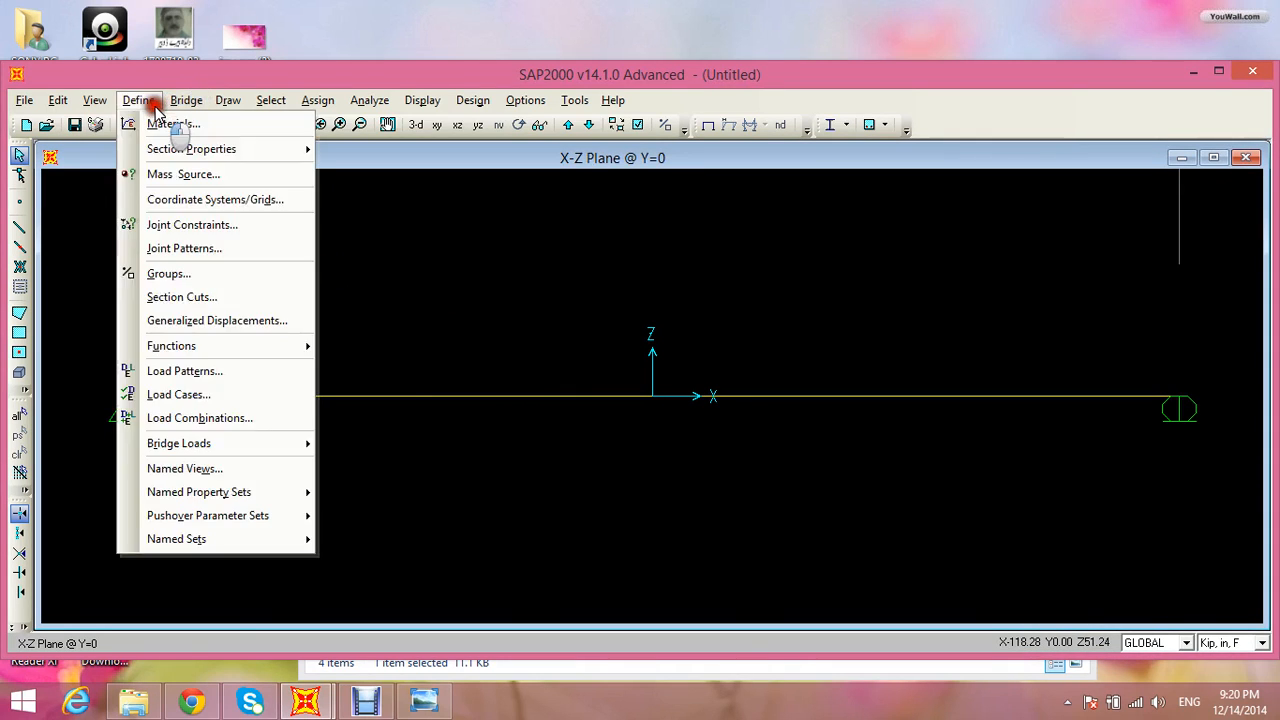
mouse_move(278, 147)
left_click(390, 148)
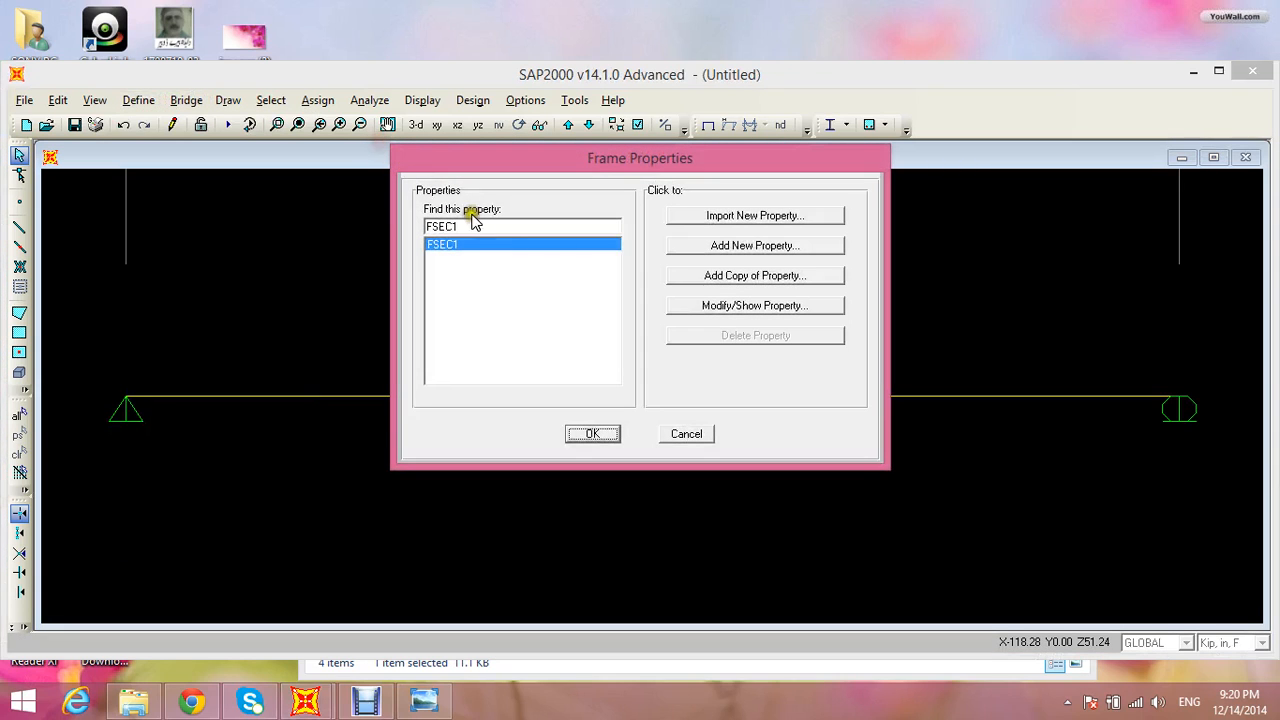
left_click(781, 254)
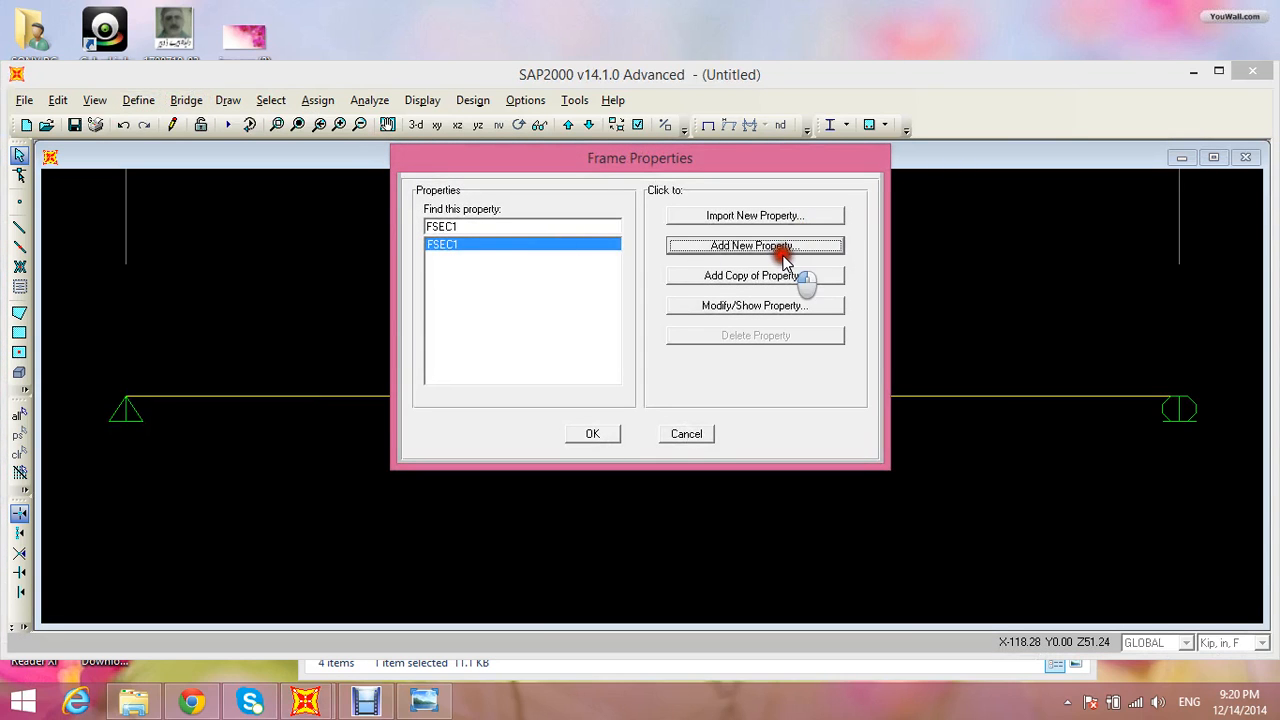
left_click(779, 252)
left_click(805, 177)
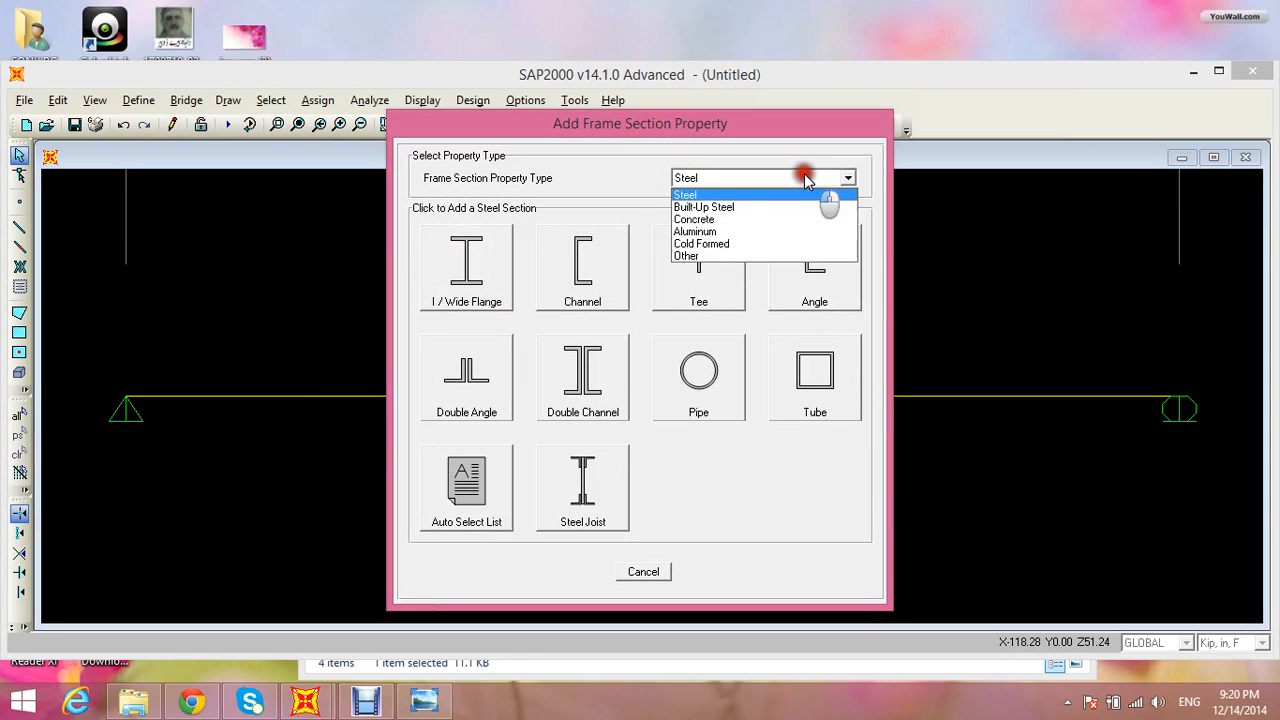
left_click(755, 218)
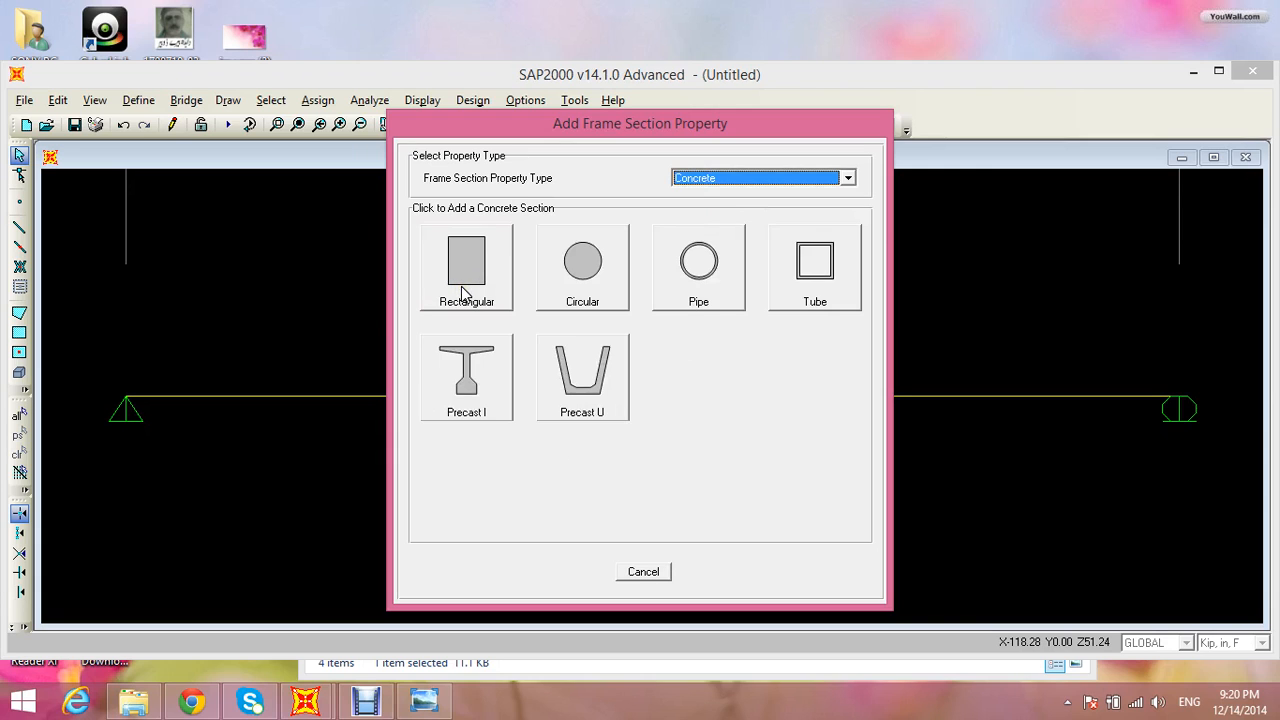
left_click(444, 700)
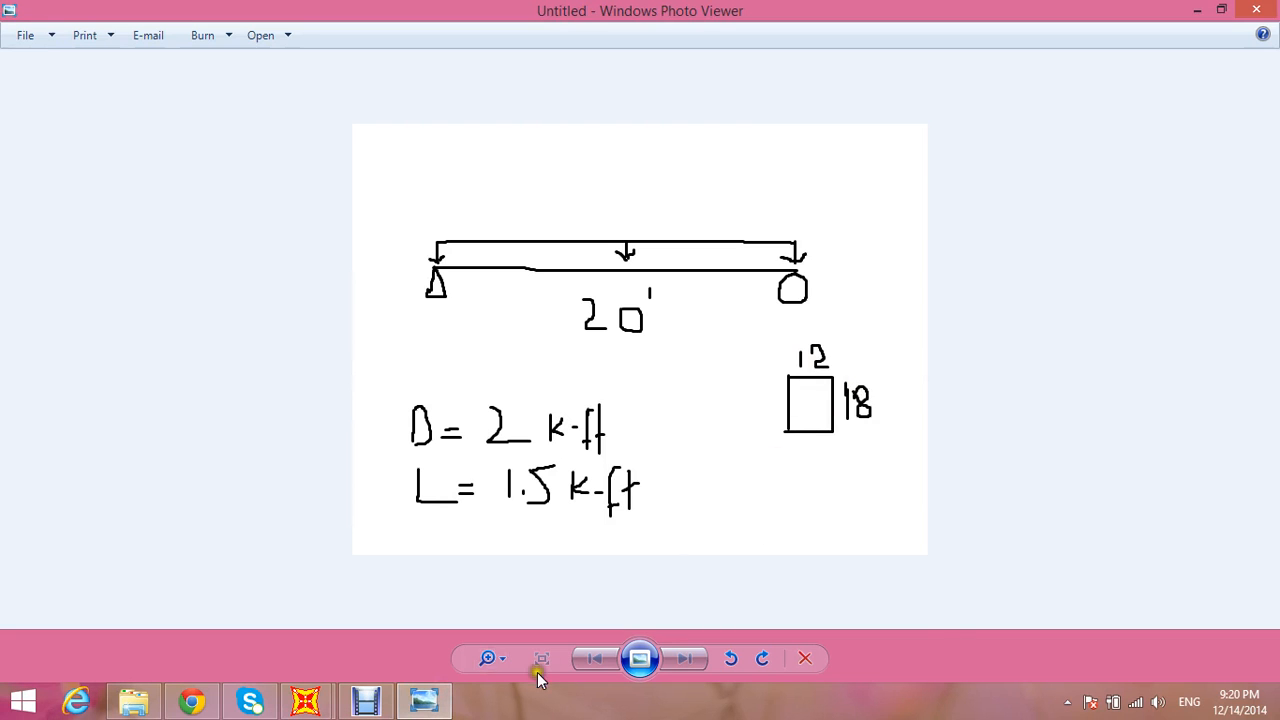
left_click(424, 700)
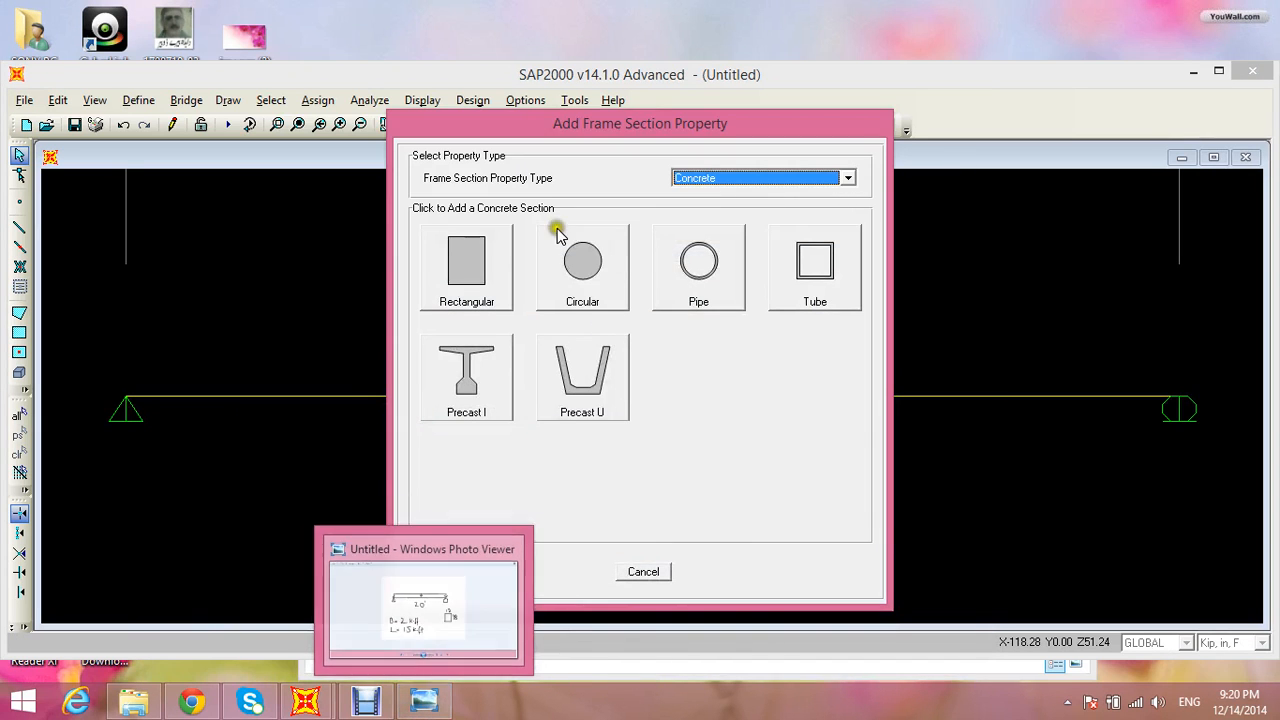
left_click(478, 290)
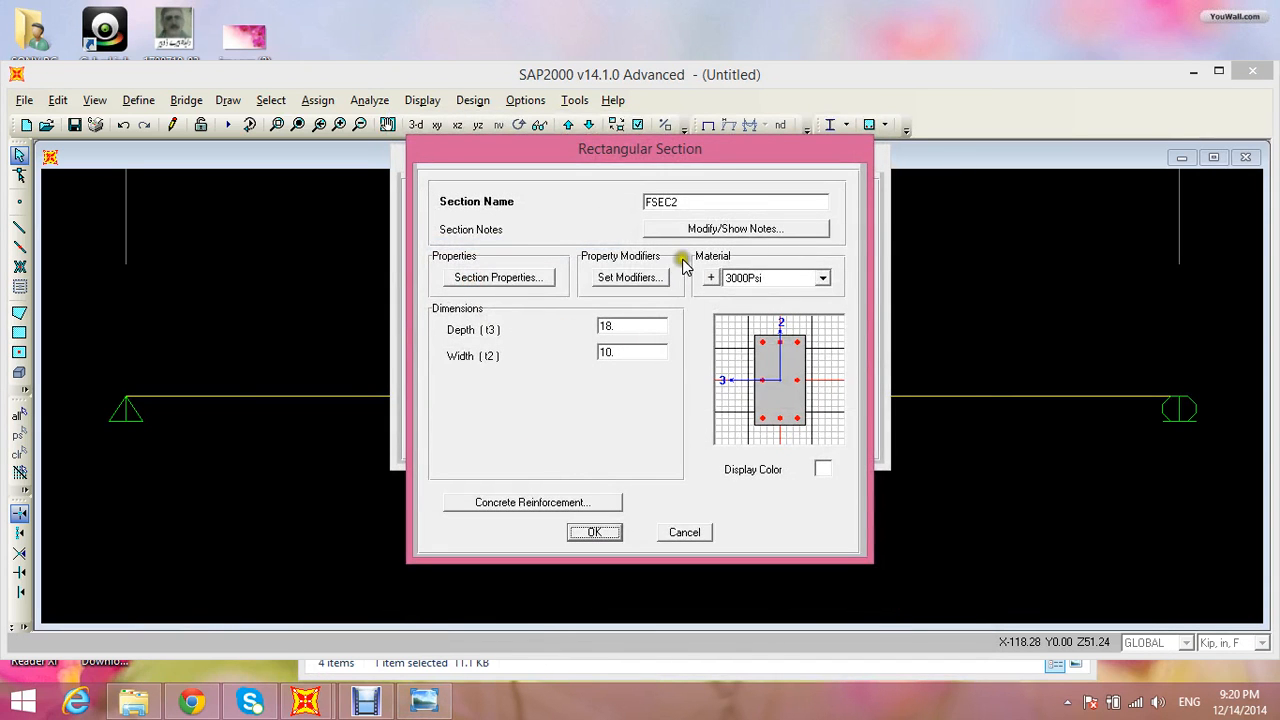
Name the rectangular section B12X18 and set its width to 12 in
double_click(729, 201)
type("B12X18")
double_click(631, 356)
Set the section's concrete reinforcement design type to Beam (M3 Design Only) and accept the section and frame properties
left_click(559, 505)
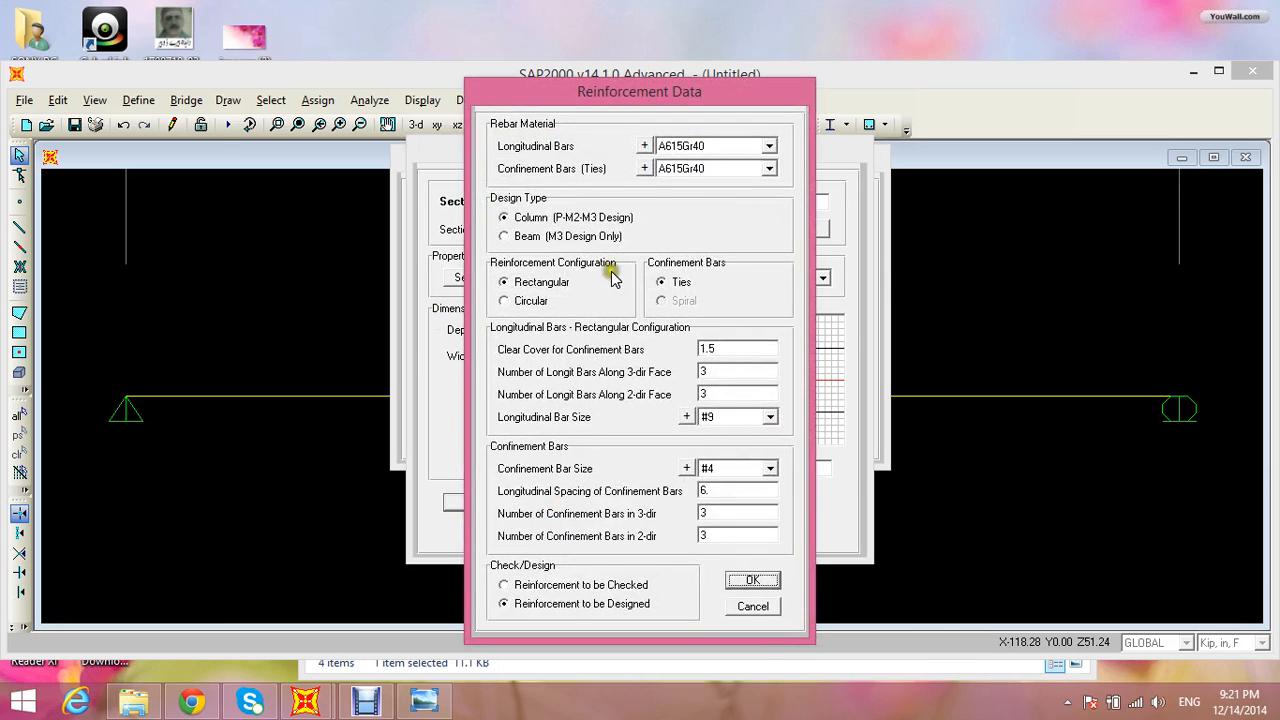
left_click(577, 239)
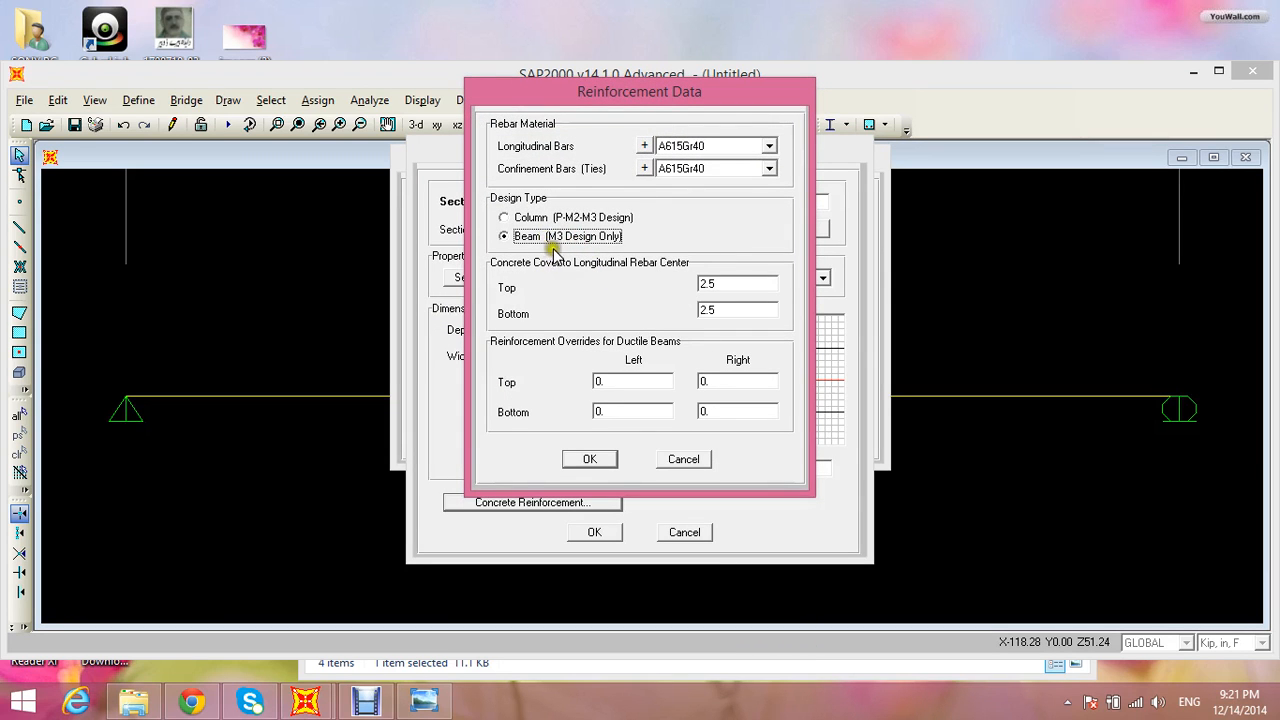
left_click(591, 461)
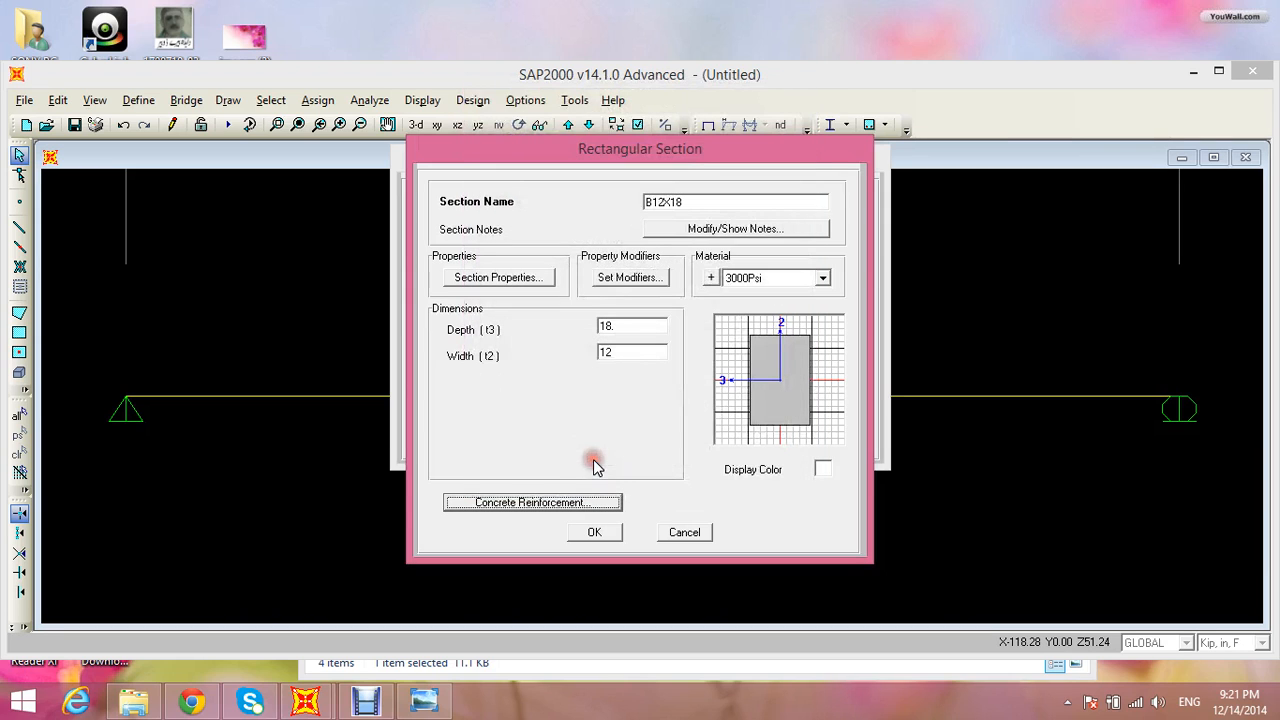
left_click(588, 532)
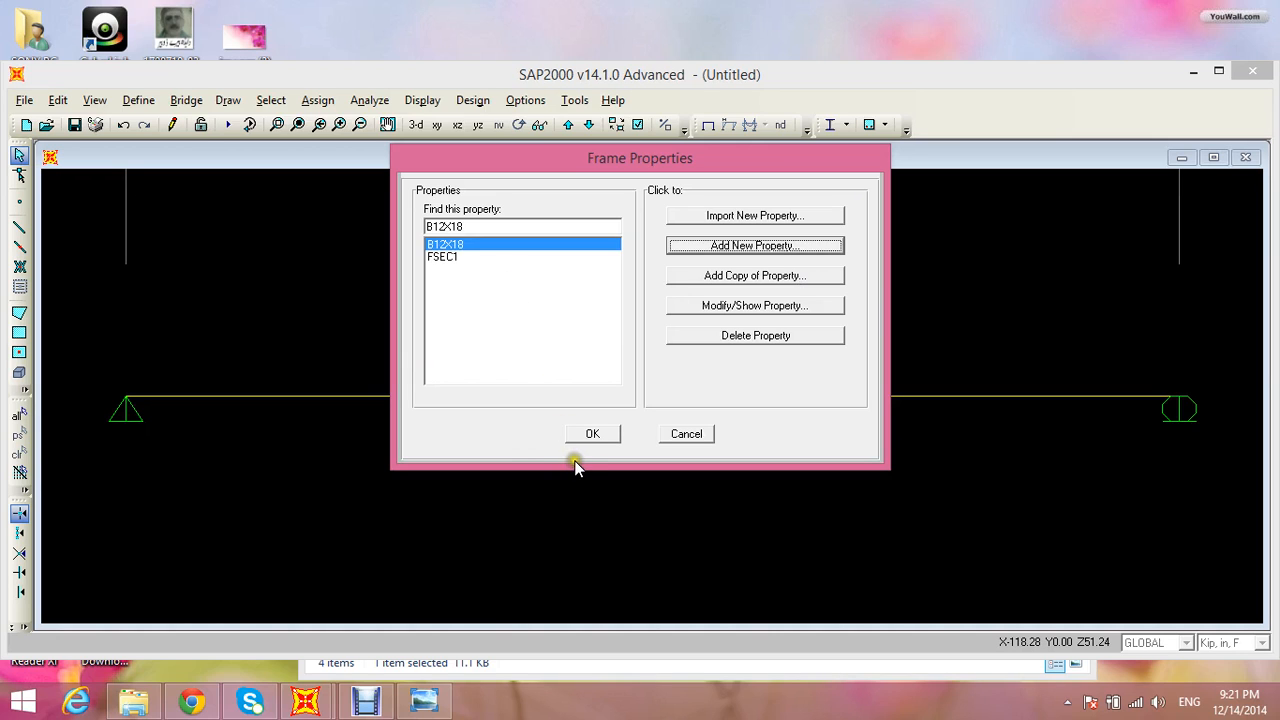
left_click(594, 438)
left_click(593, 436)
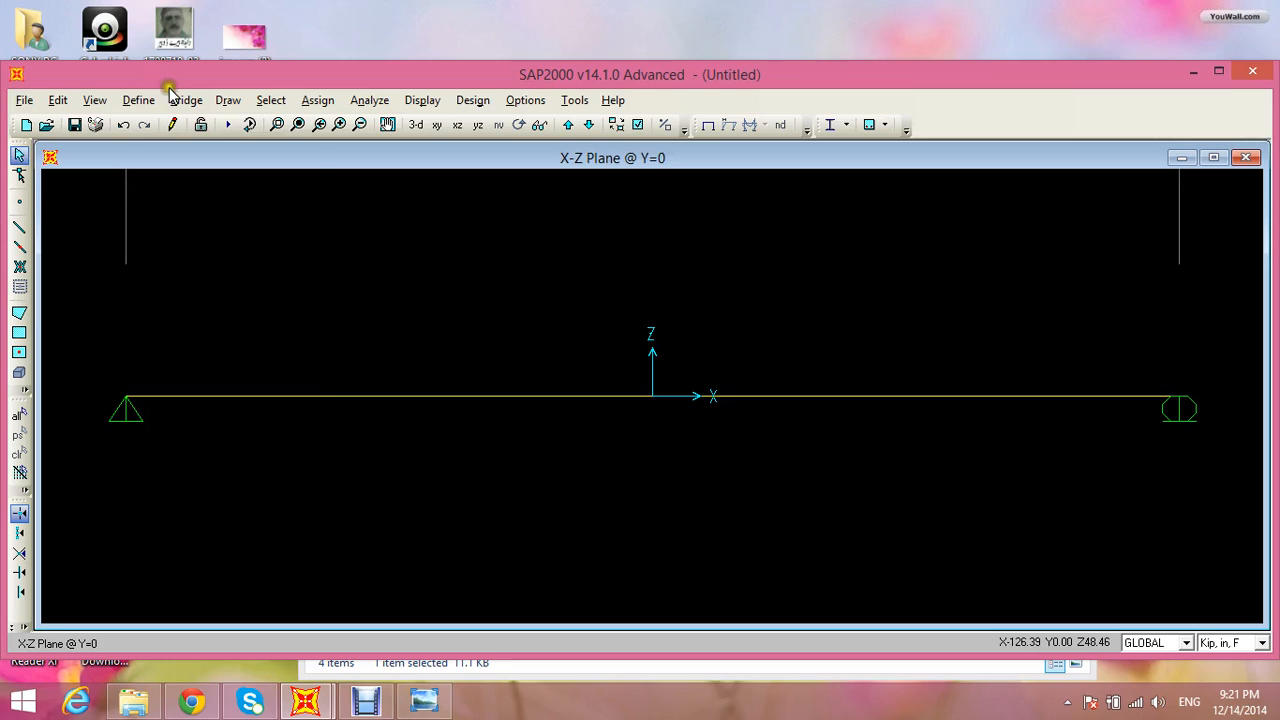
Add a load pattern named Live of type LIVE with a self weight multiplier of 0 and accept the load patterns
left_click(138, 100)
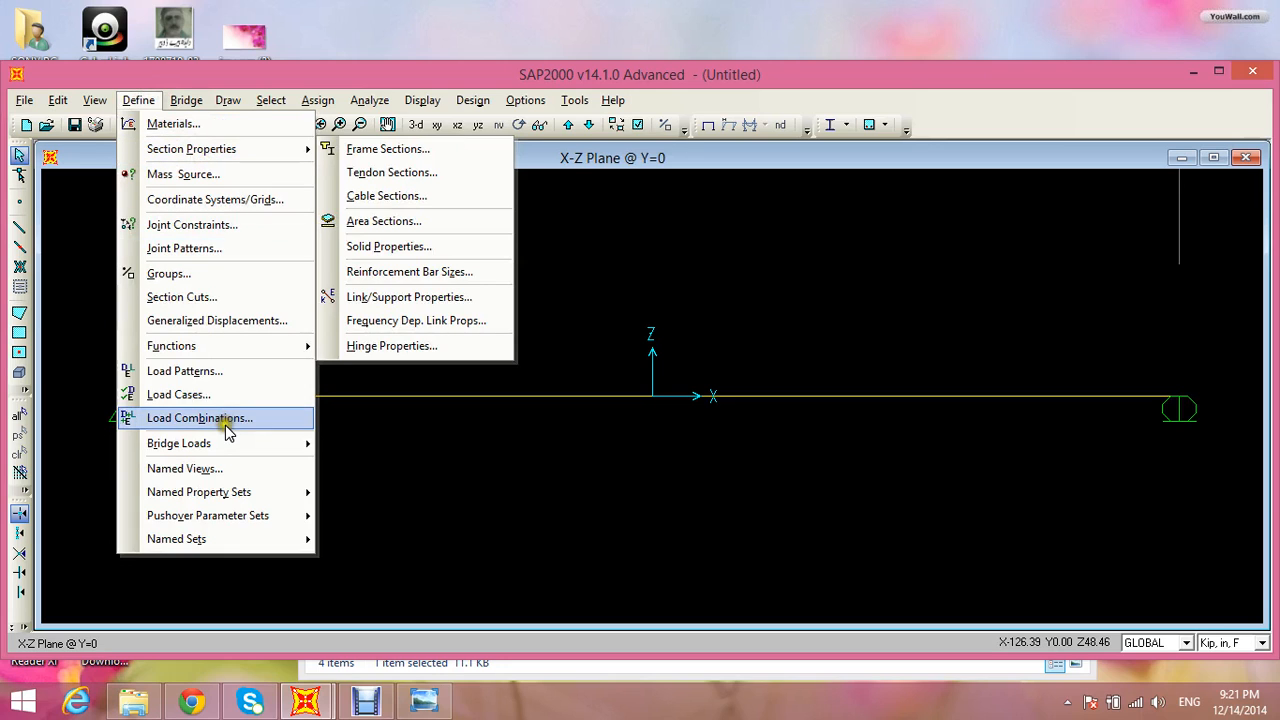
left_click(241, 373)
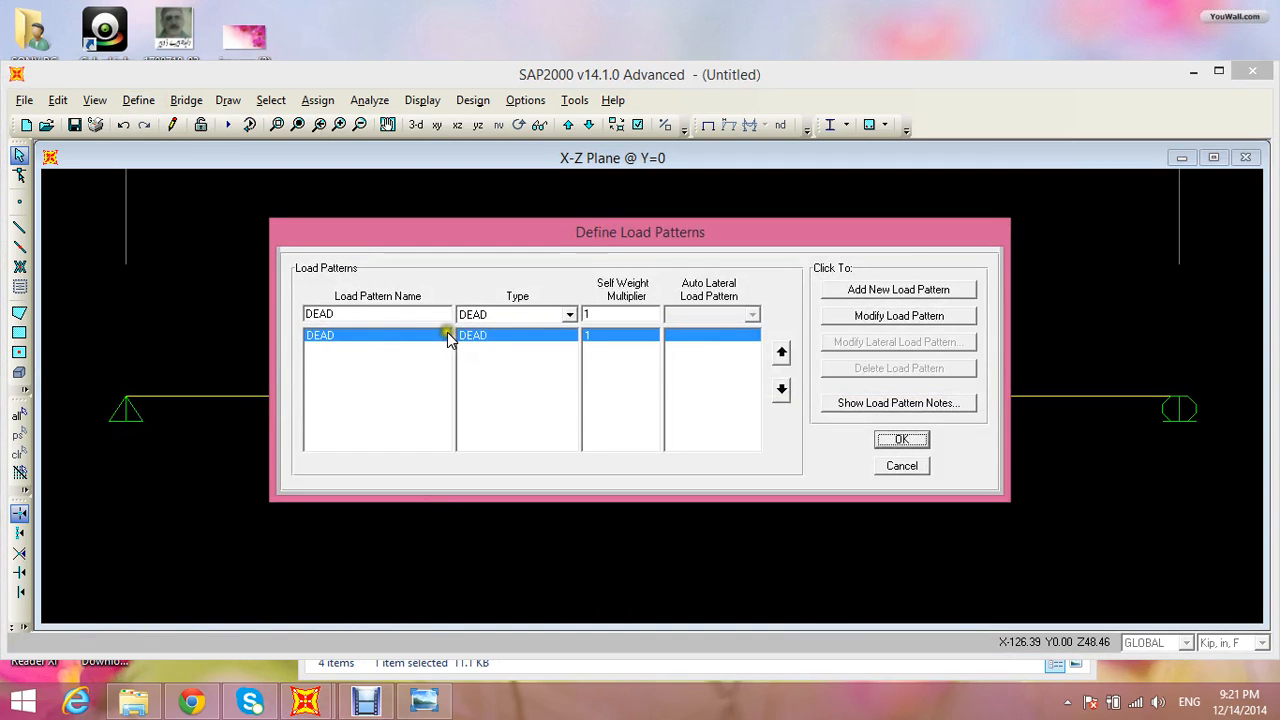
double_click(388, 314)
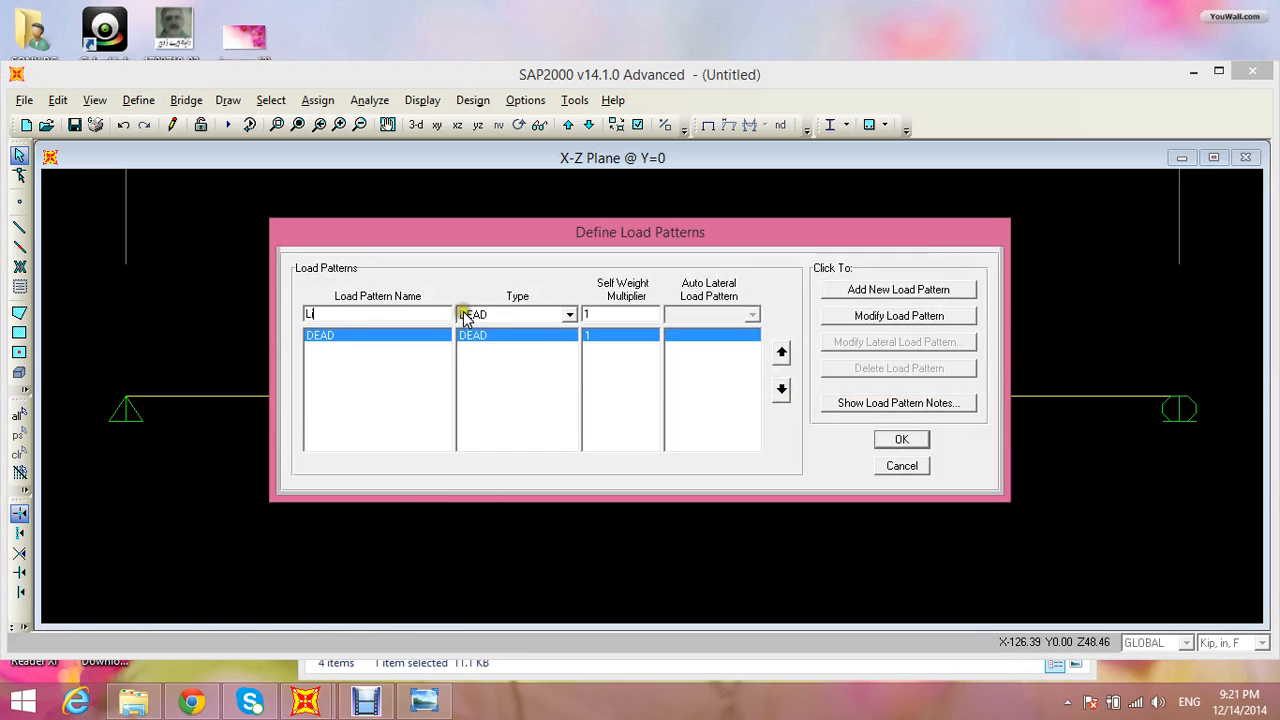
type("Live")
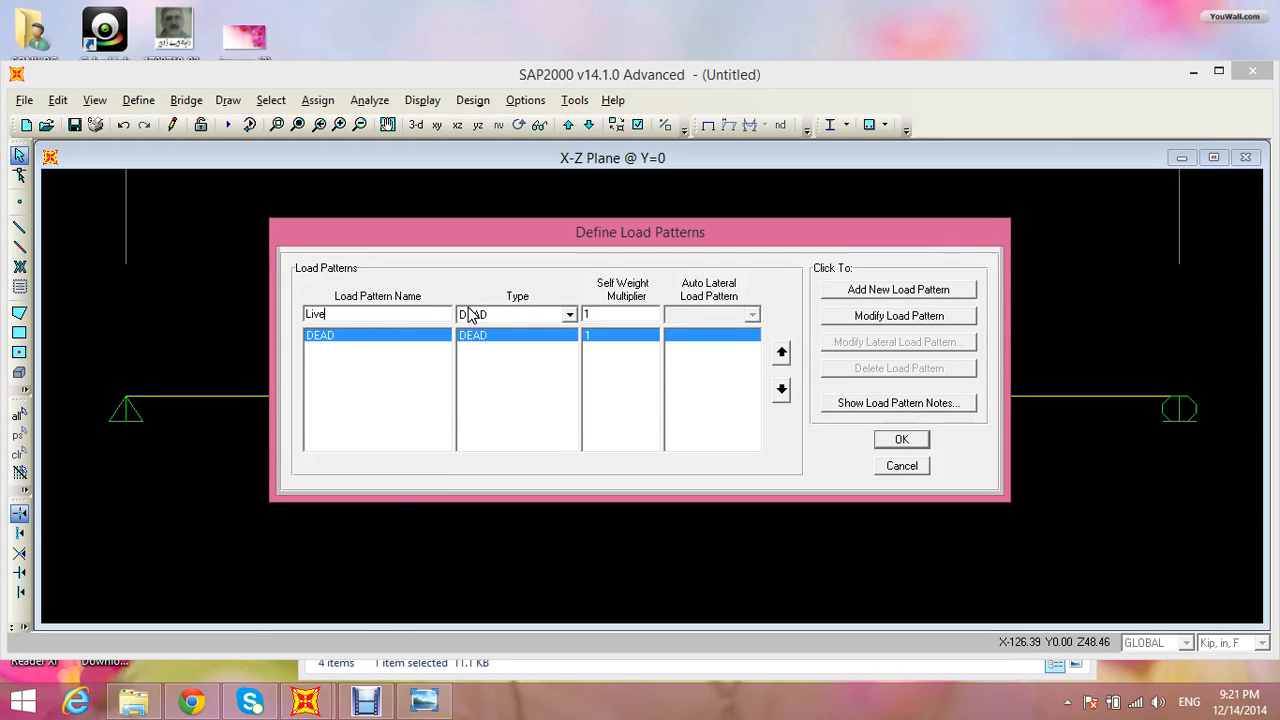
left_click(569, 314)
left_click(534, 345)
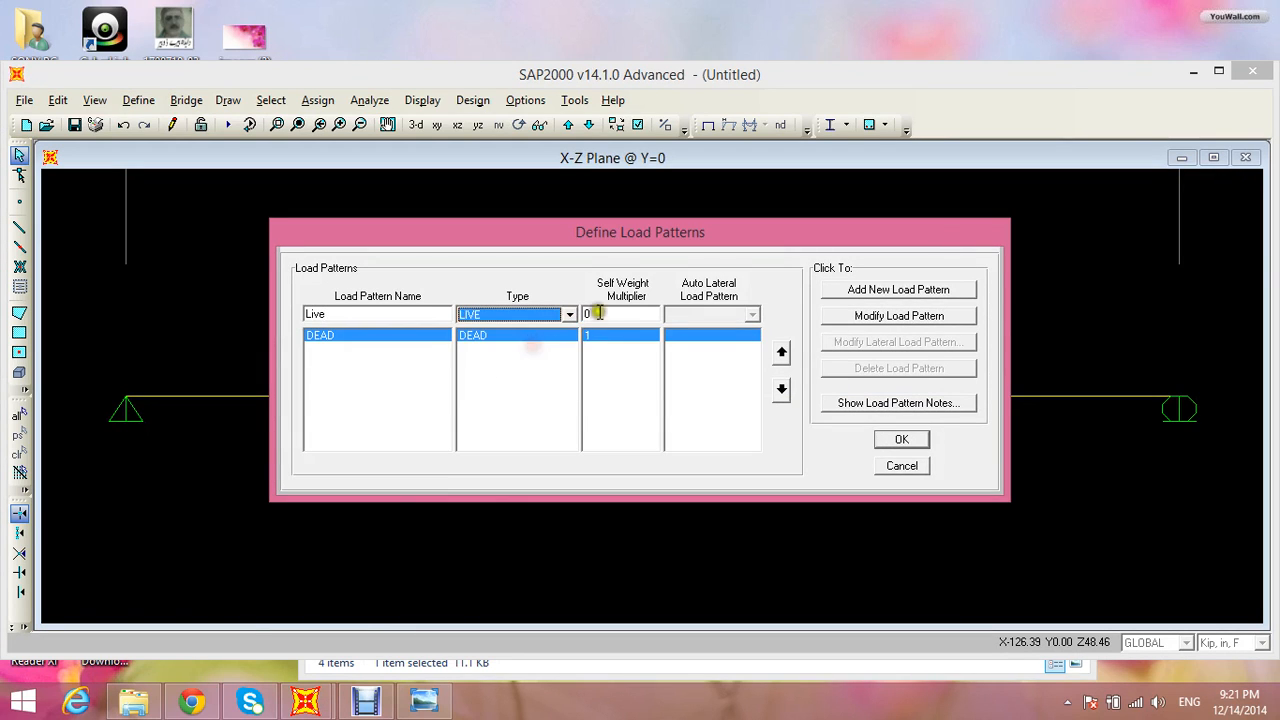
left_click(925, 287)
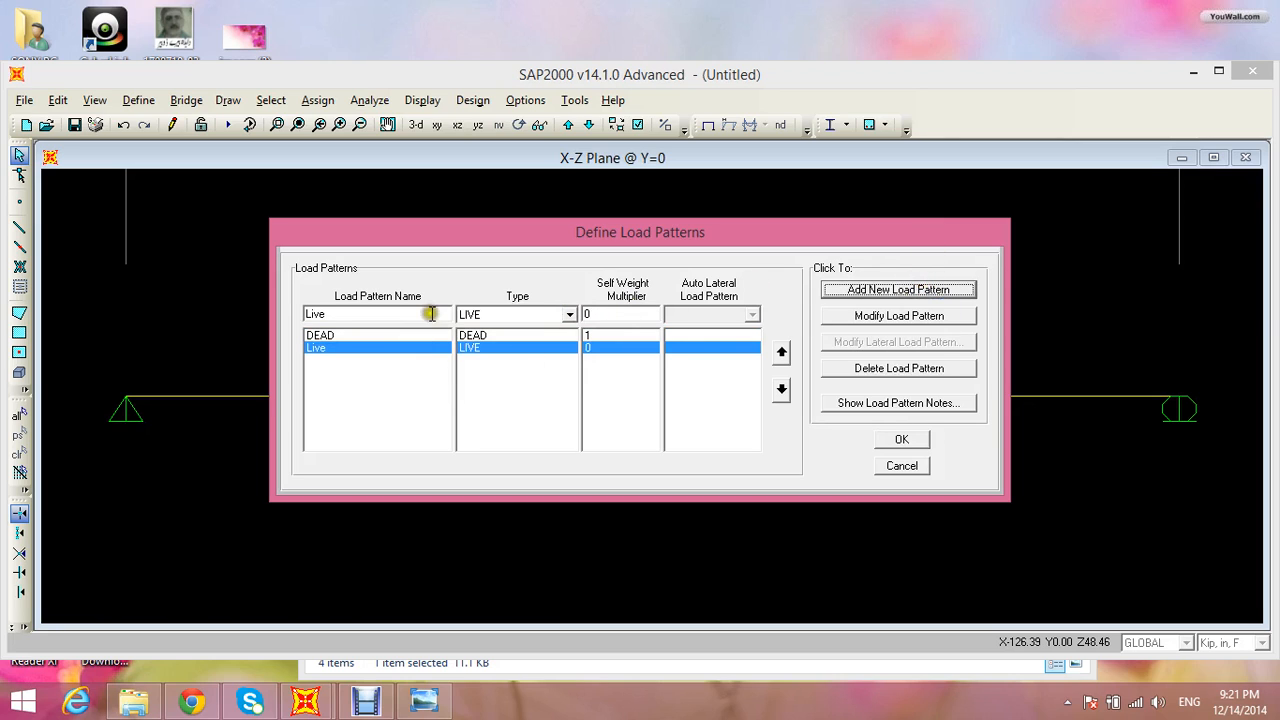
left_click(536, 312)
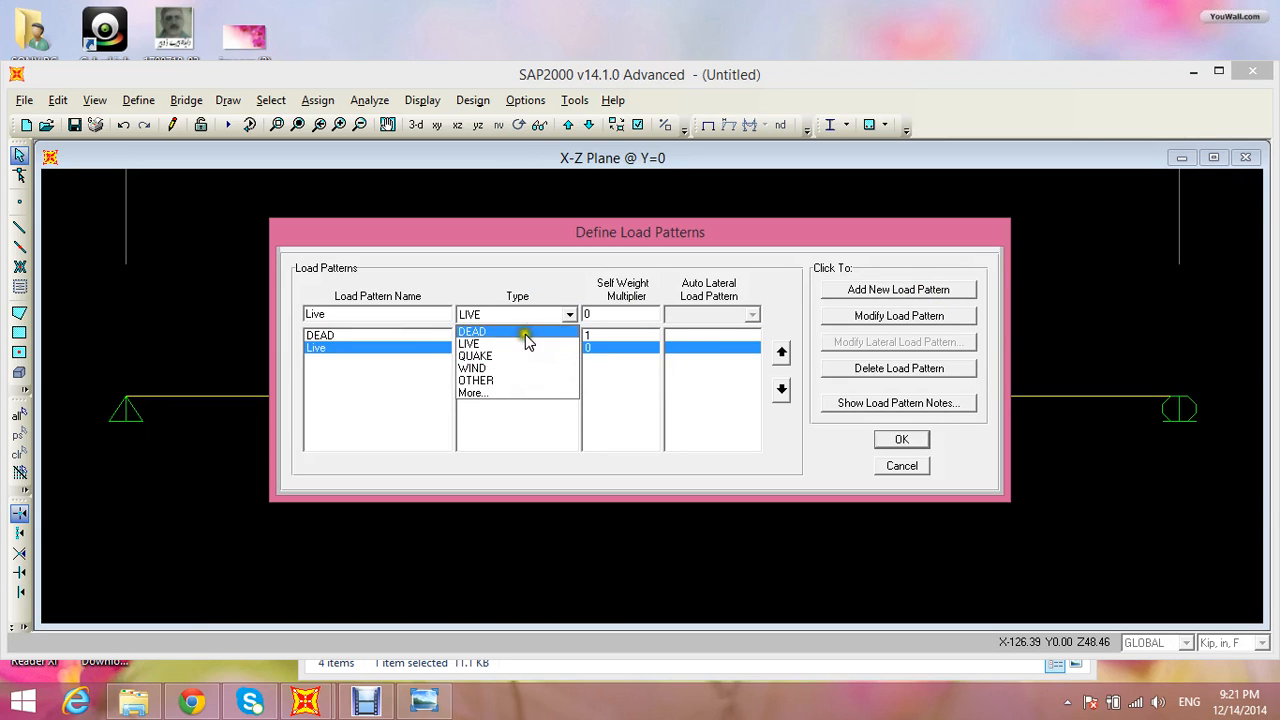
left_click(584, 287)
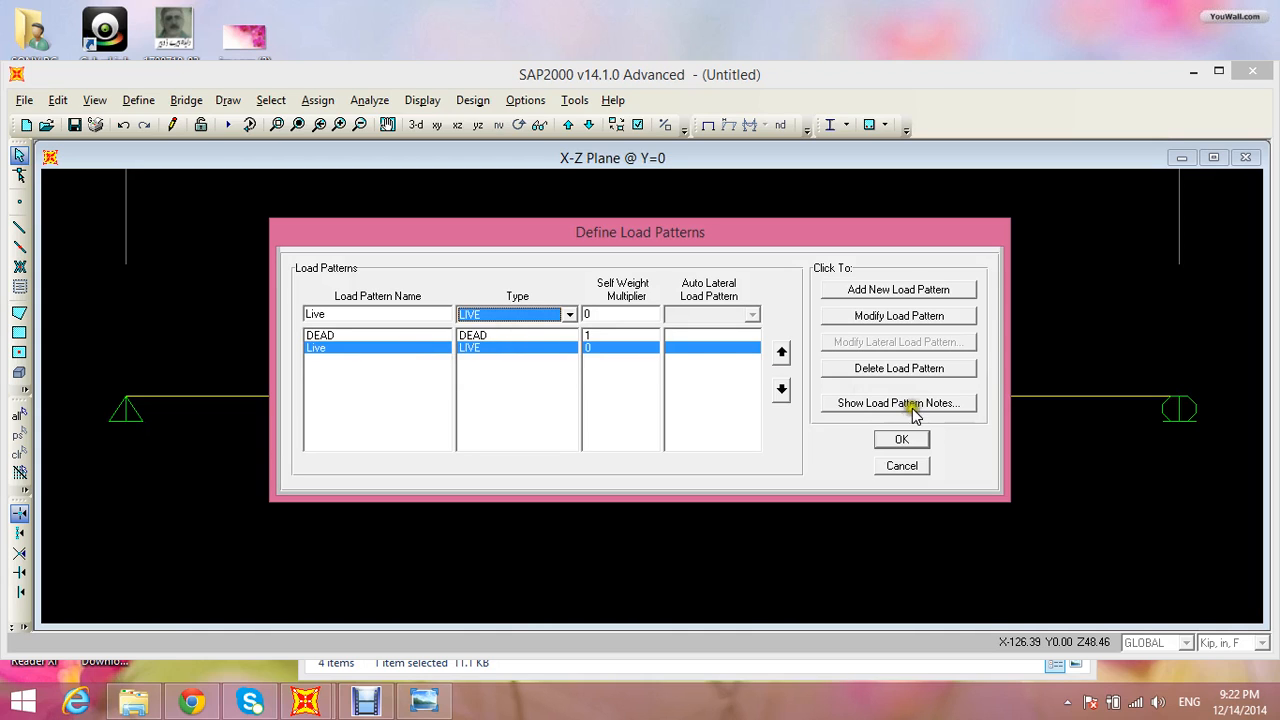
left_click(901, 439)
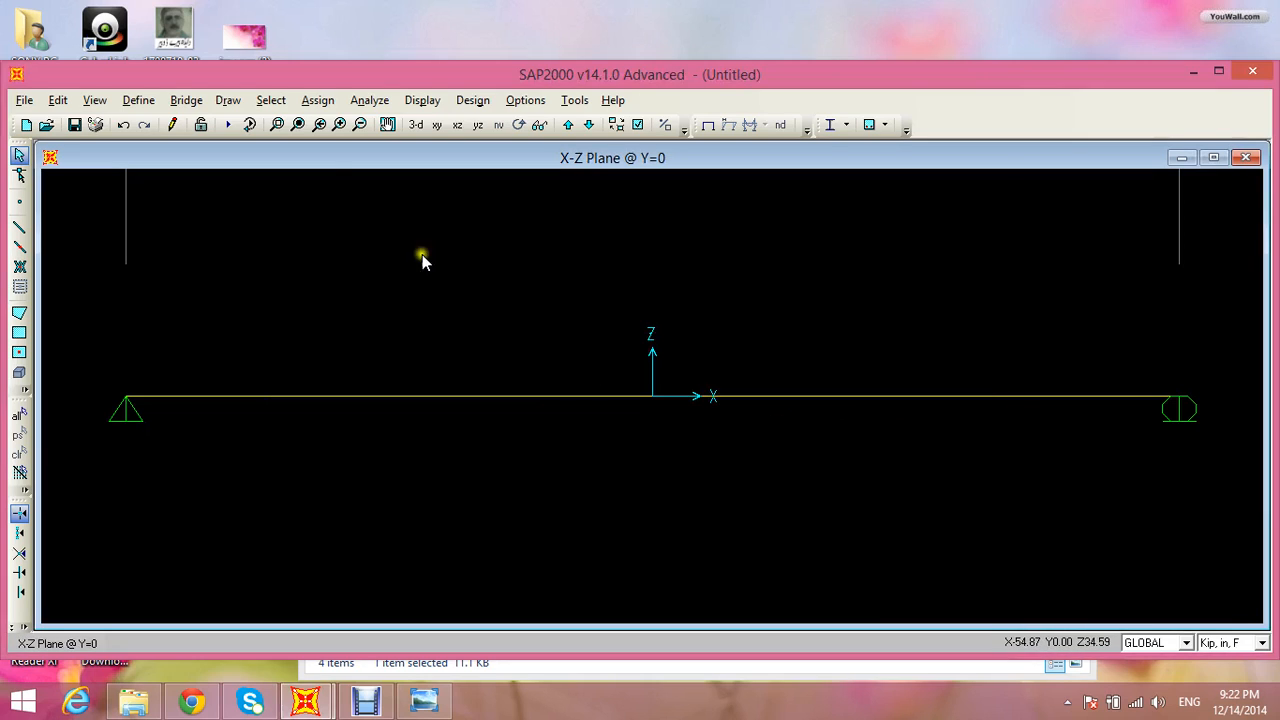
Delete the MODAL load case and accept the remaining load cases
left_click(138, 101)
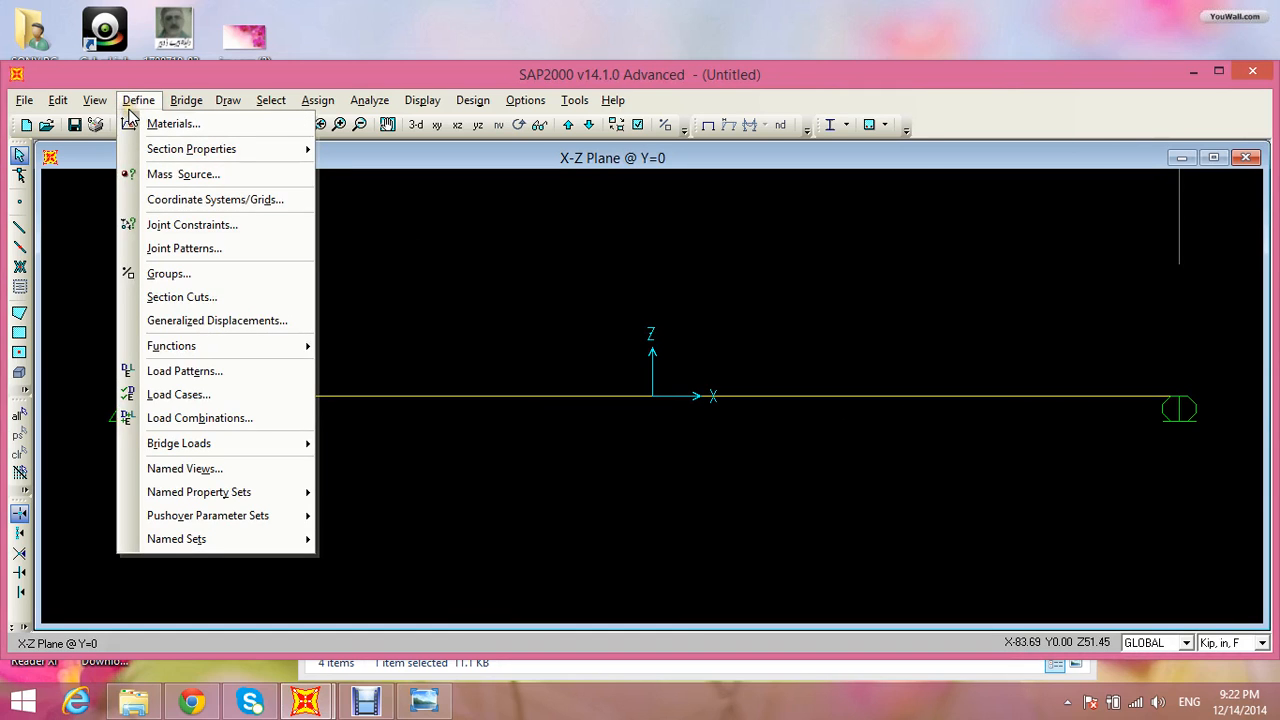
left_click(180, 395)
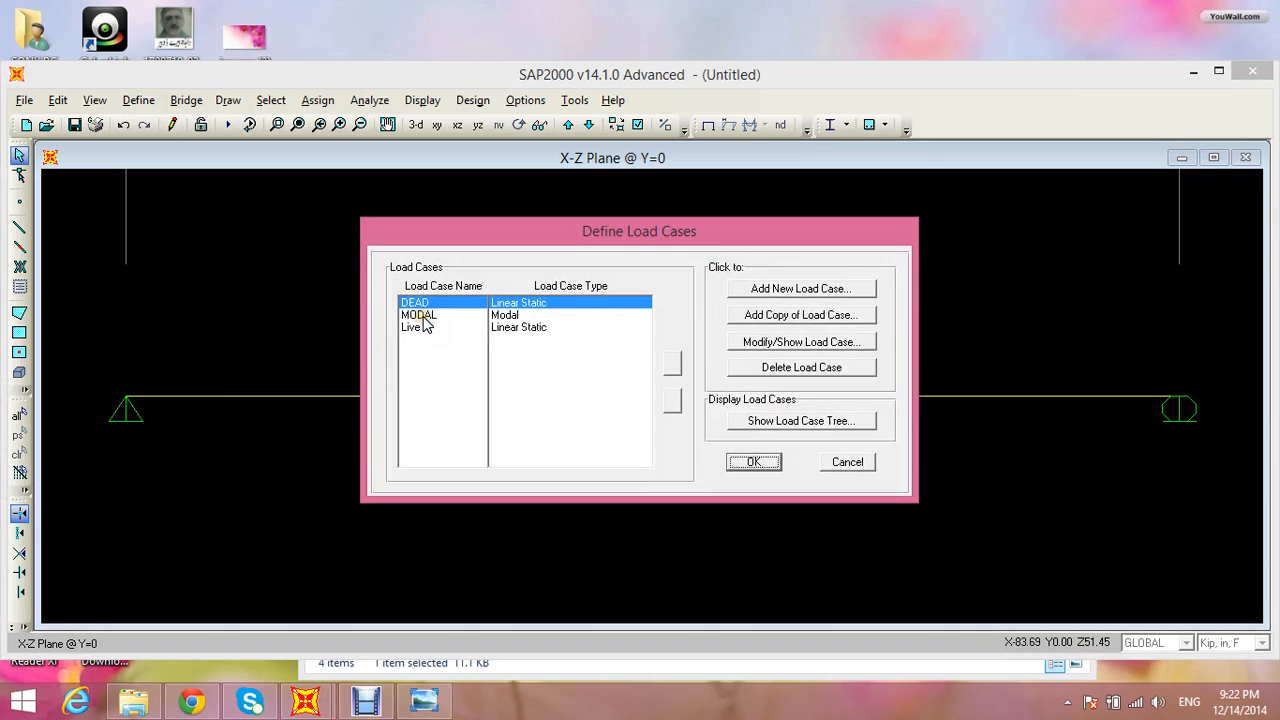
left_click(420, 316)
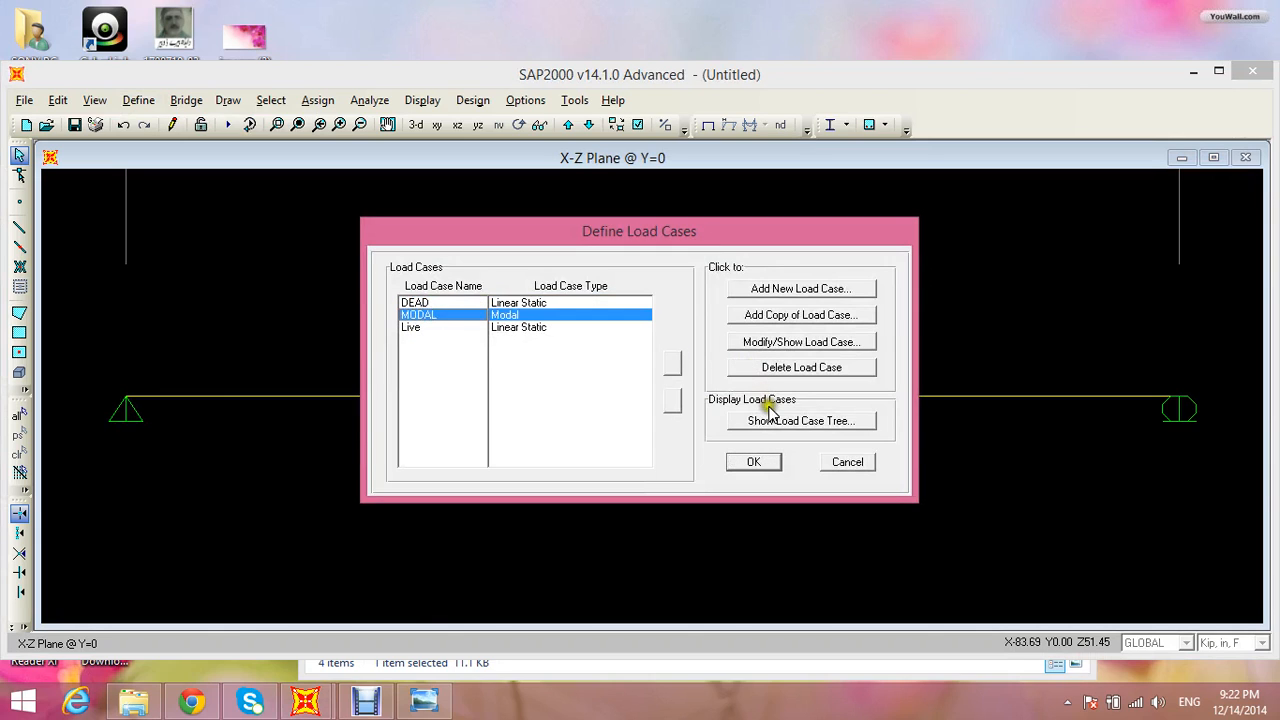
left_click(795, 368)
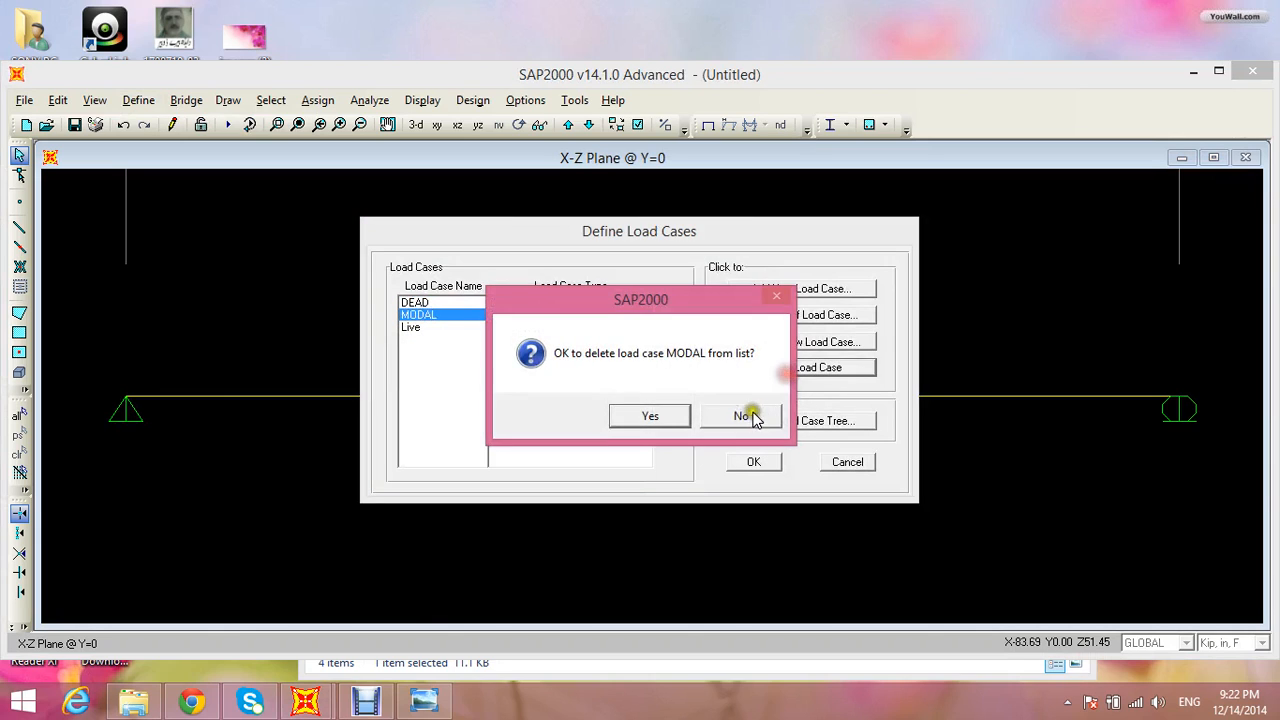
left_click(672, 425)
left_click(768, 468)
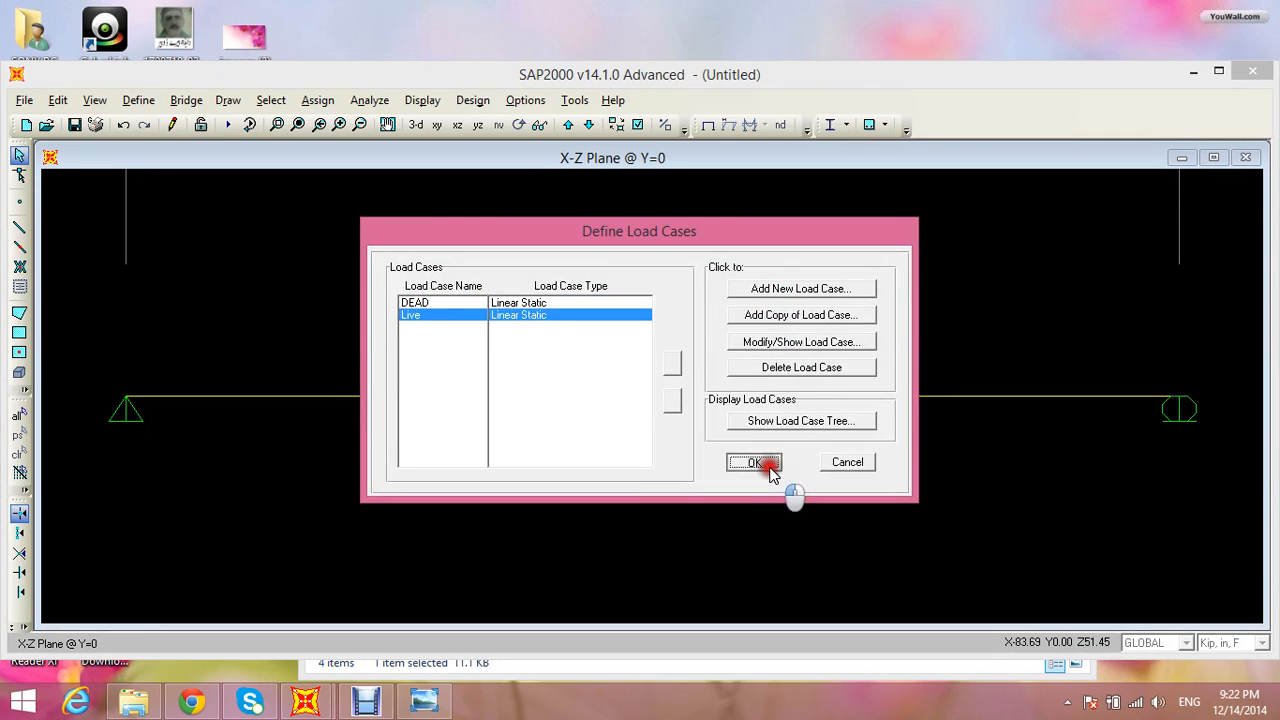
Start a new Linear Add load combination and add the DEAD load case with a scale factor of 1.2
left_click(138, 100)
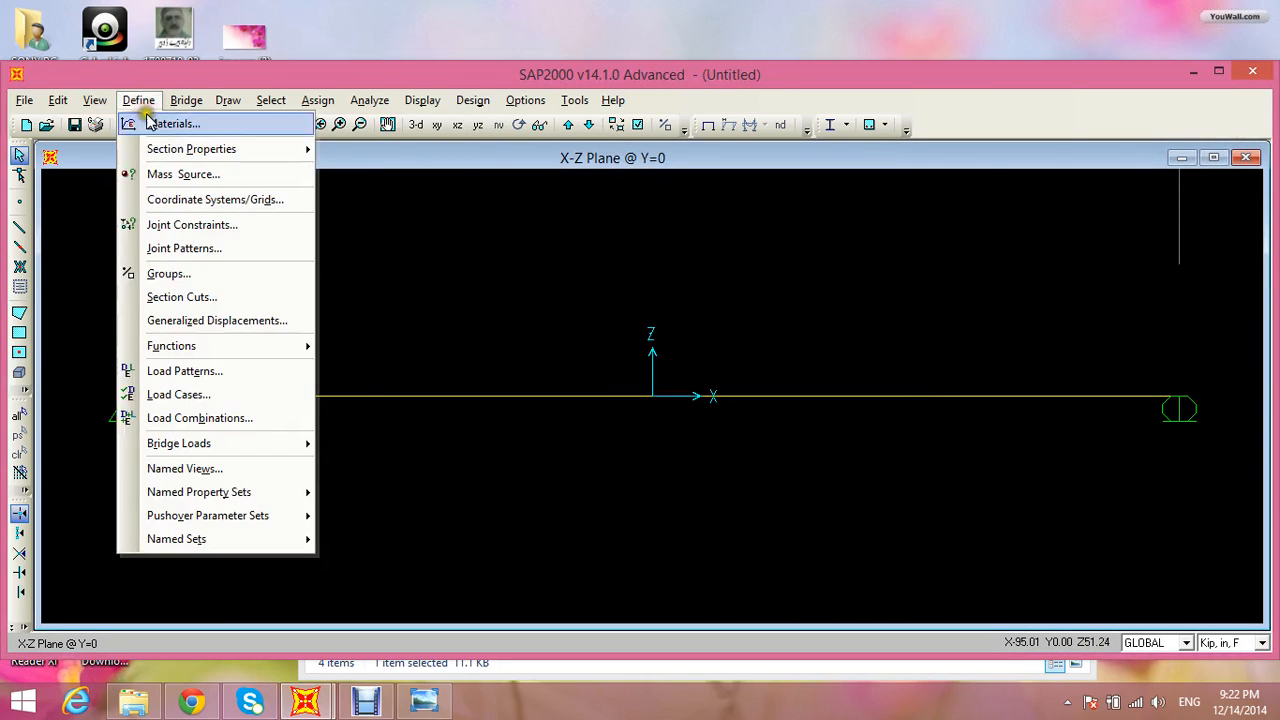
mouse_move(204, 443)
left_click(210, 418)
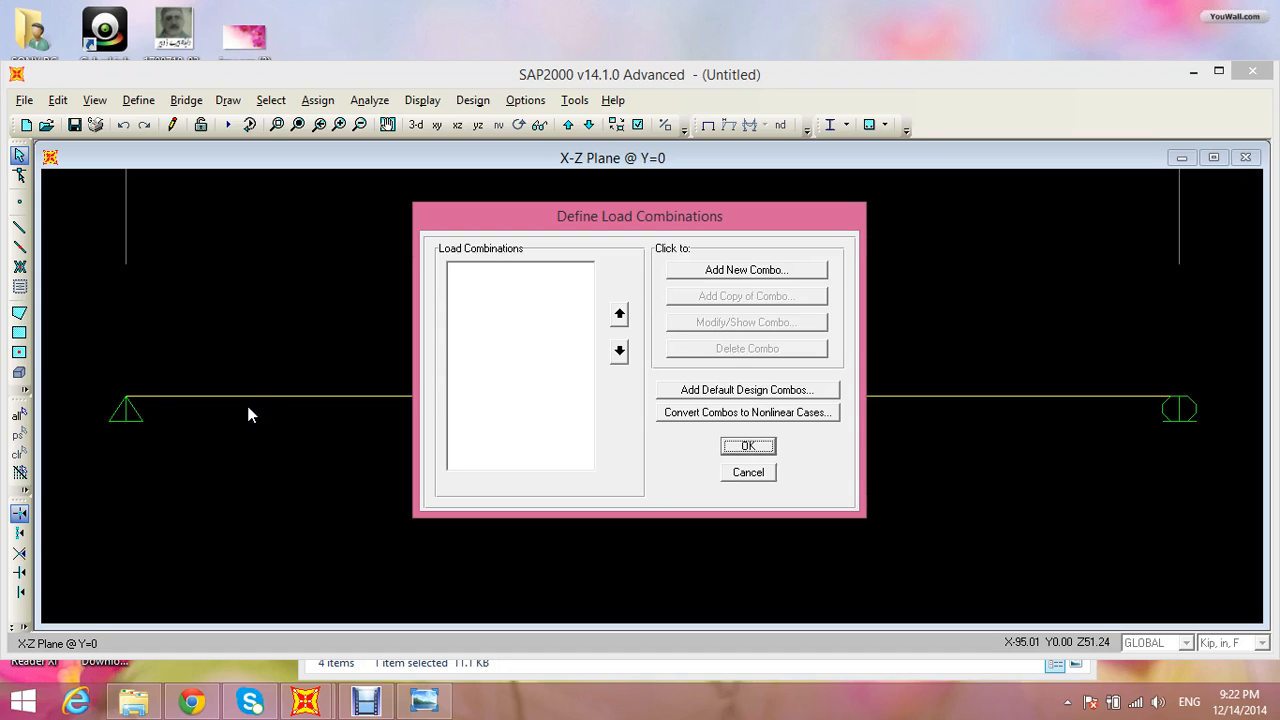
left_click(822, 272)
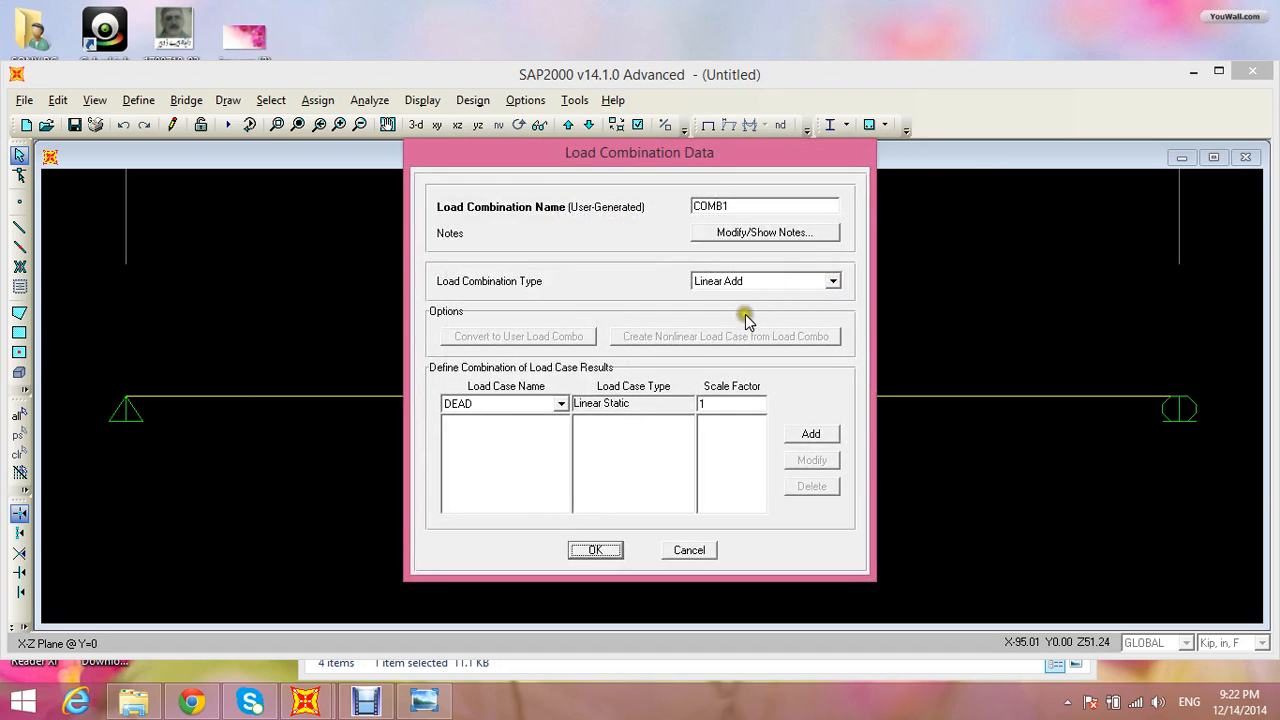
left_click(715, 405)
type(".2")
left_click(810, 433)
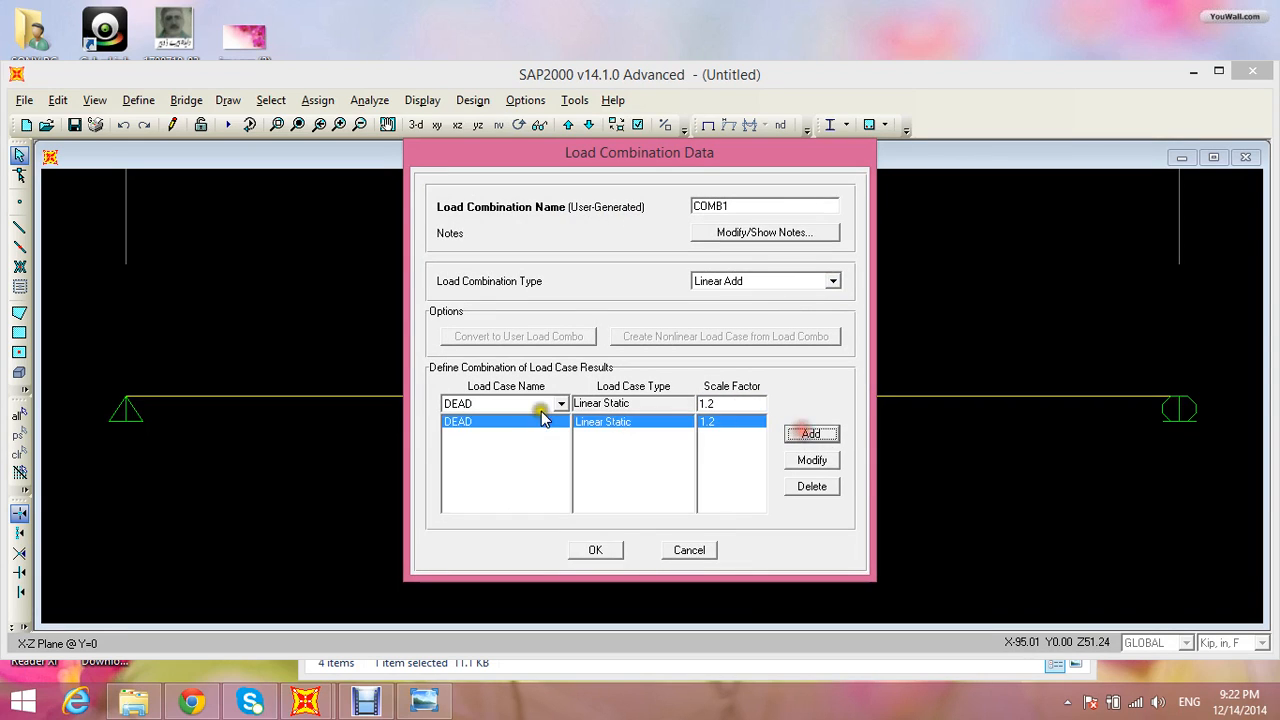
Add the Live load case with a scale factor of 1.6 to the combination and accept the load combinations
left_click(538, 404)
left_click(523, 434)
double_click(724, 402)
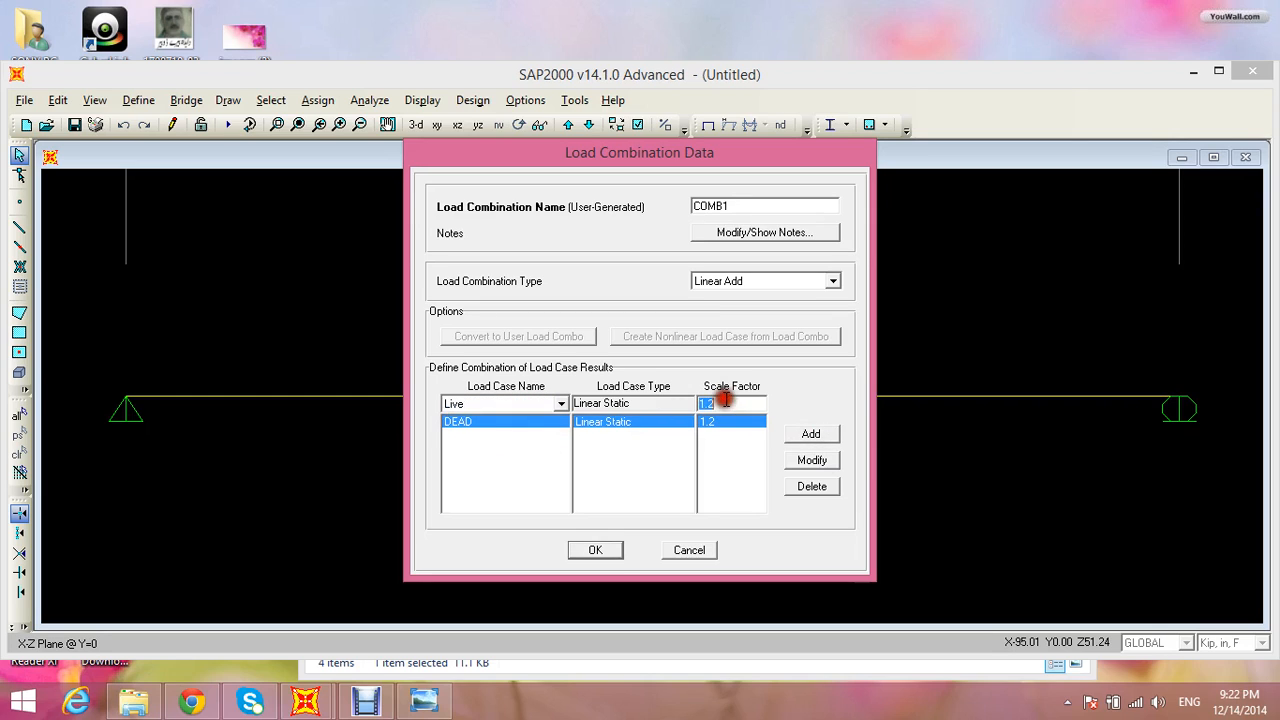
left_click(727, 401)
left_click(727, 401)
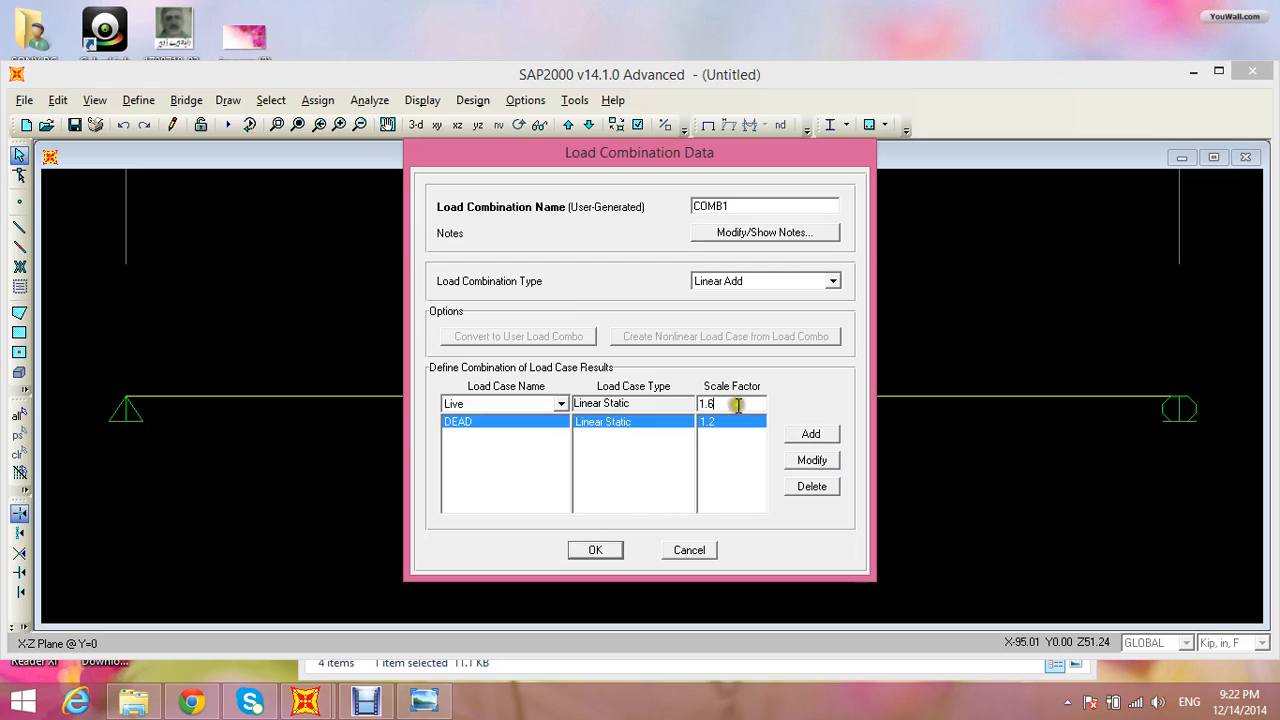
left_click(811, 434)
left_click(598, 552)
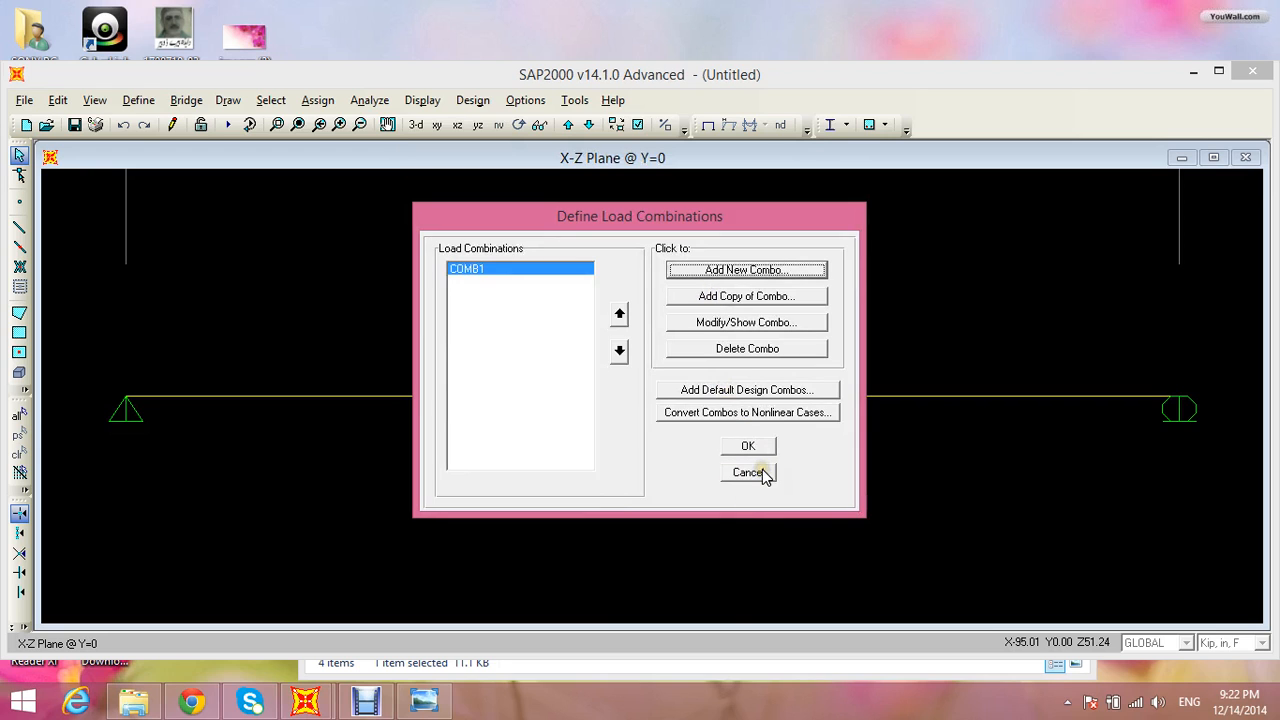
left_click(750, 448)
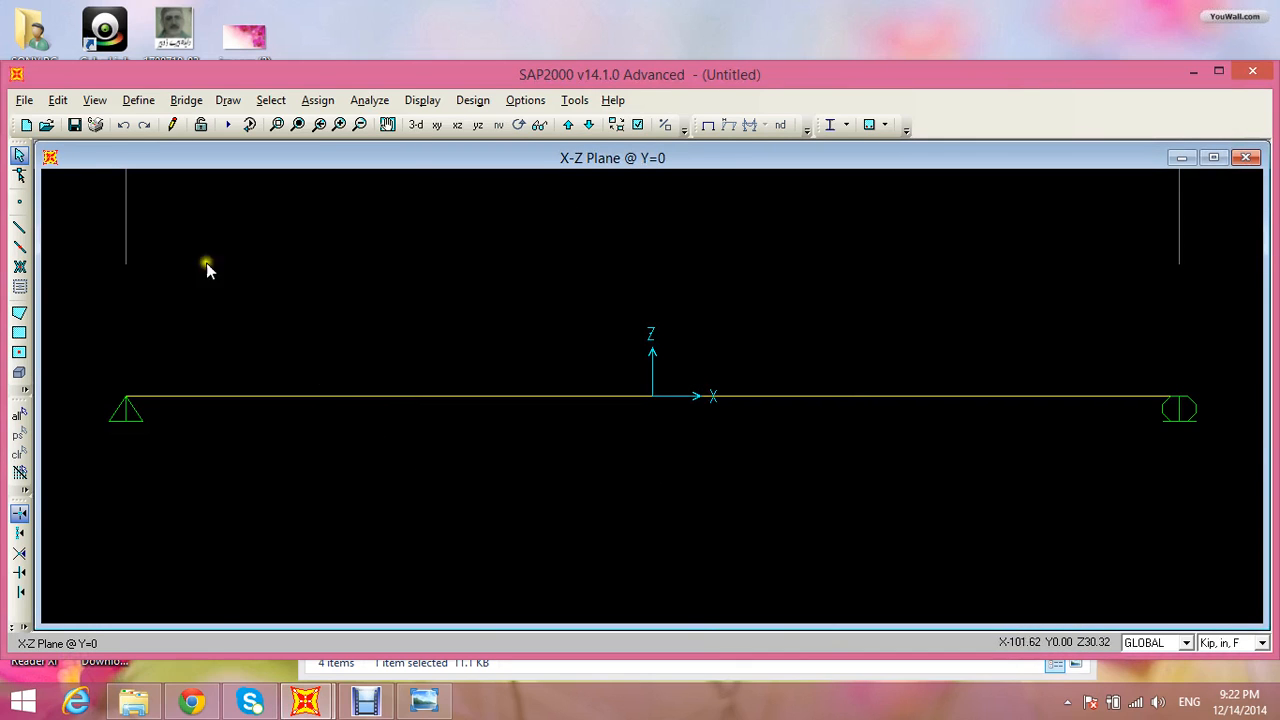
left_click(138, 100)
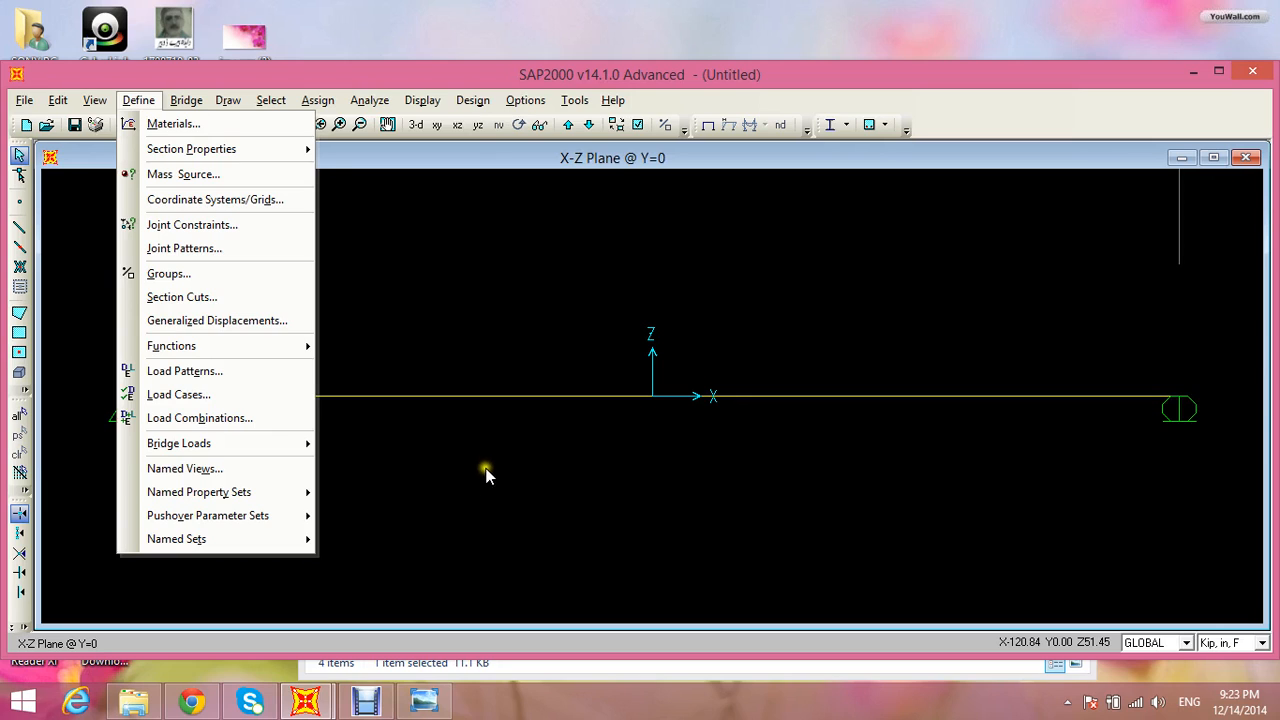
left_click(498, 457)
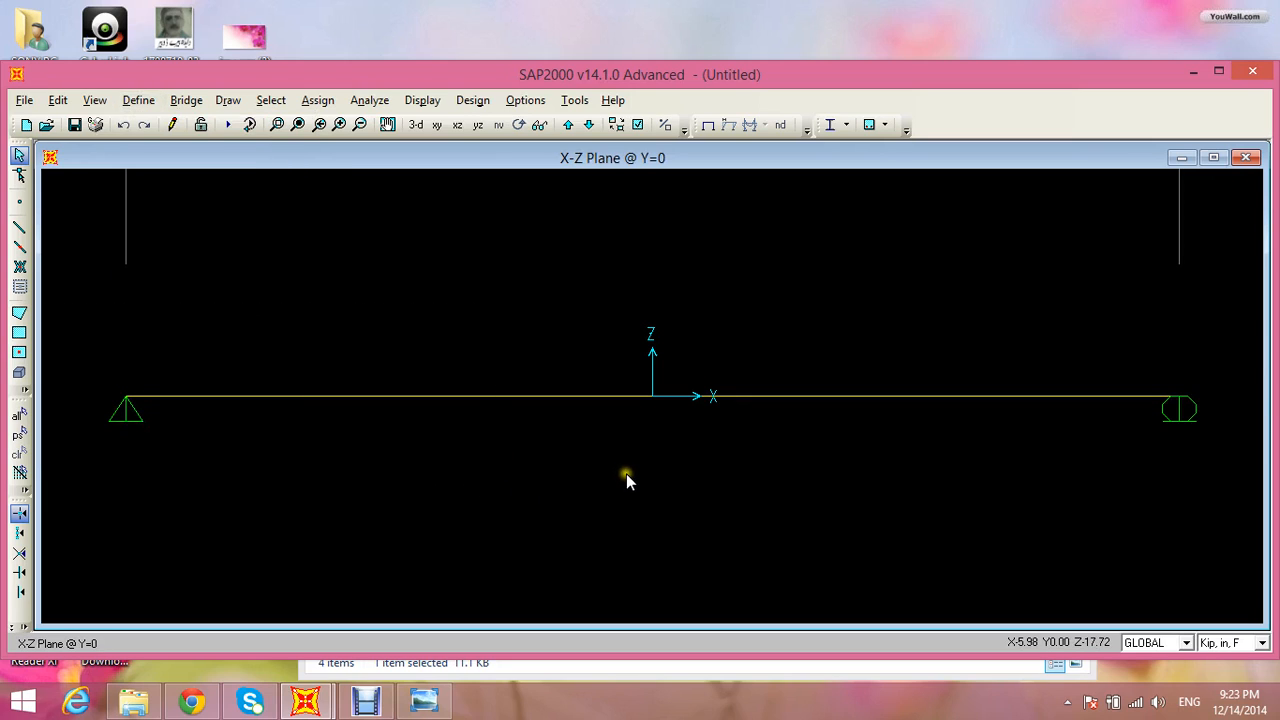
Select the beam and assign the B12X18 frame section to it
left_click_drag(630, 478, 200, 248)
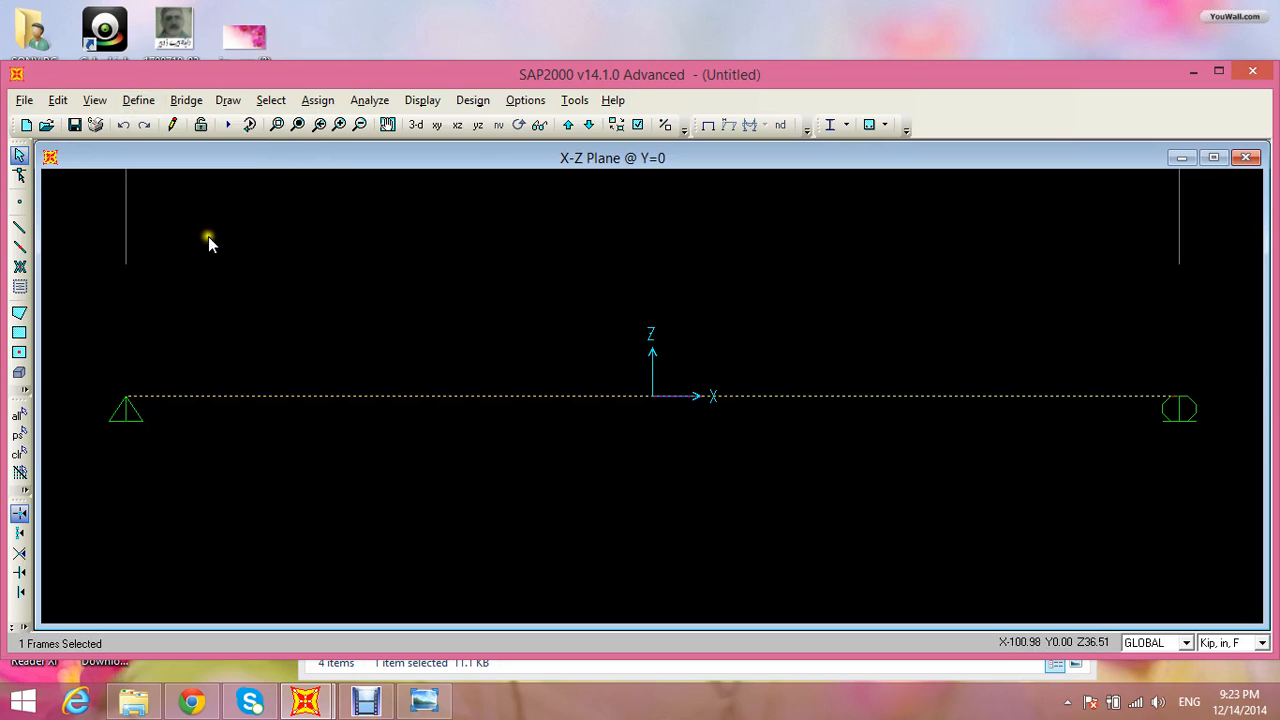
left_click(318, 100)
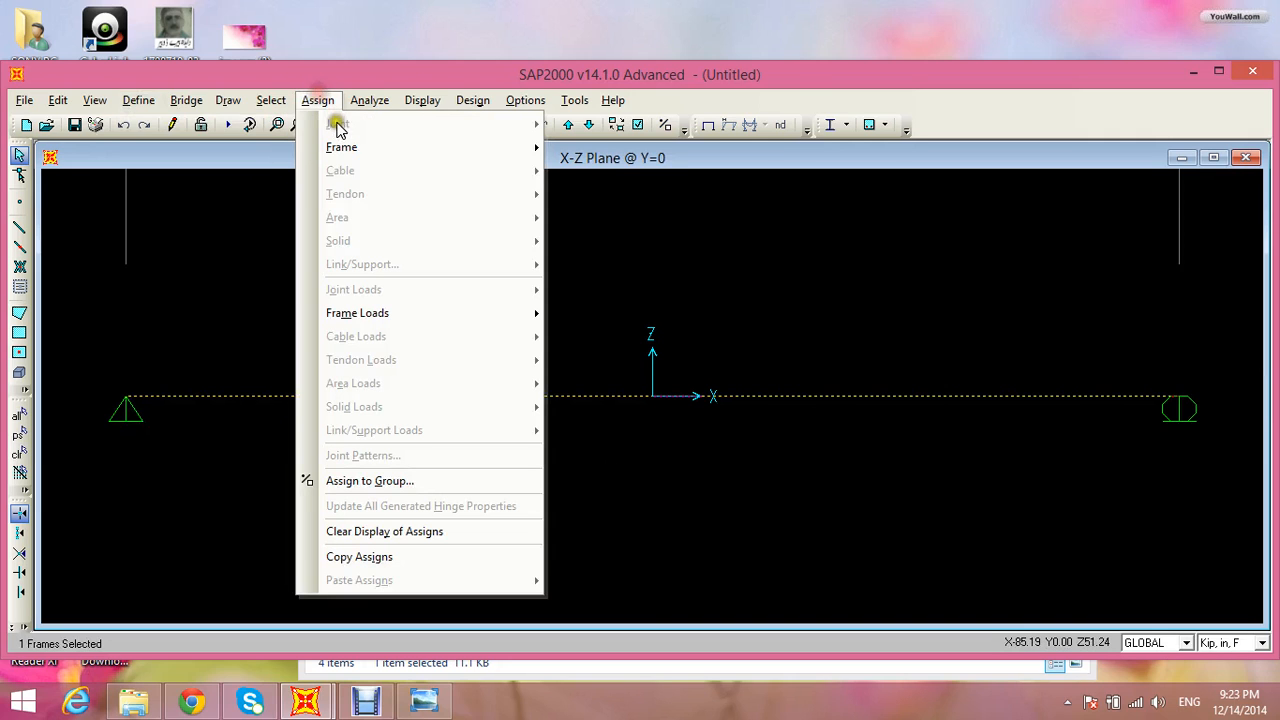
mouse_move(520, 150)
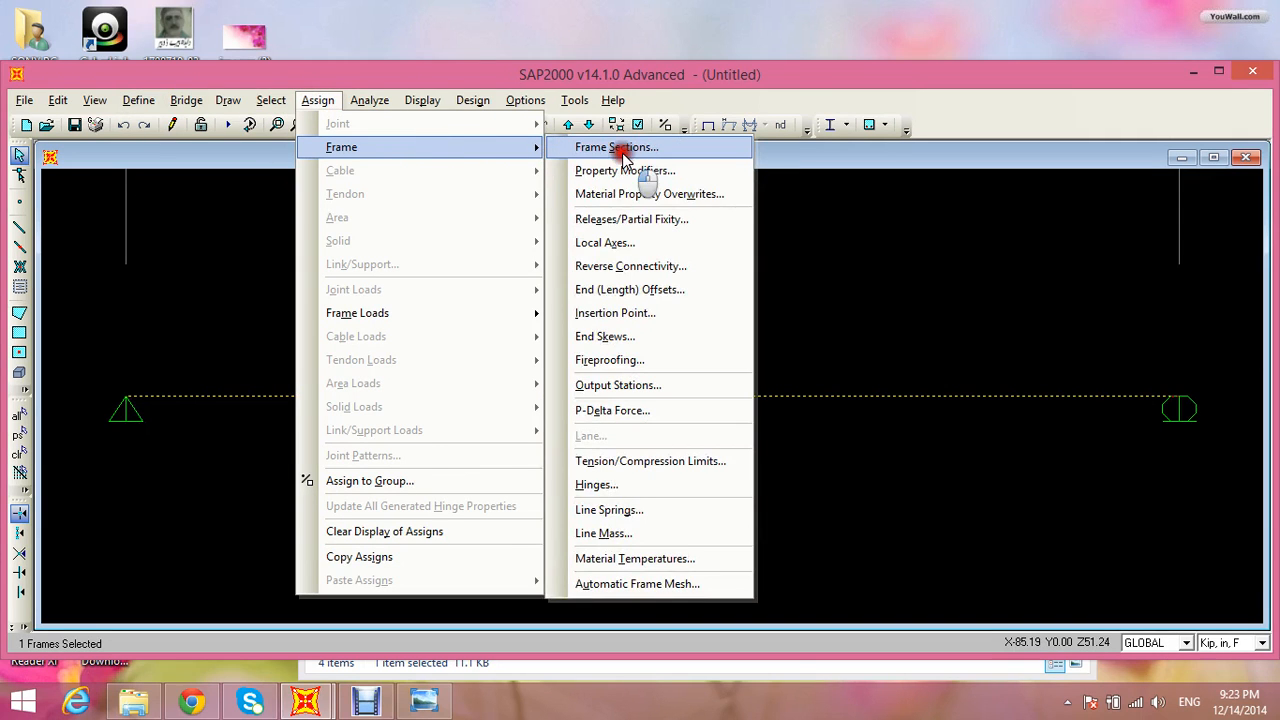
left_click(618, 148)
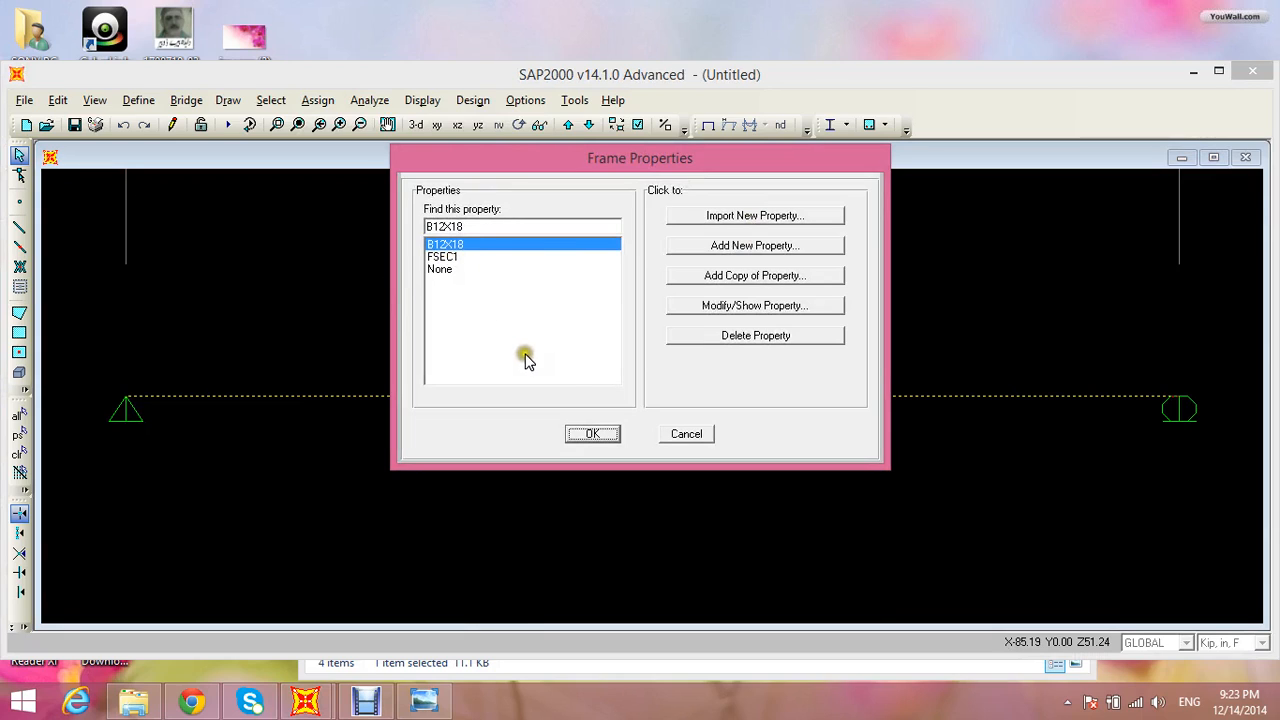
left_click(593, 434)
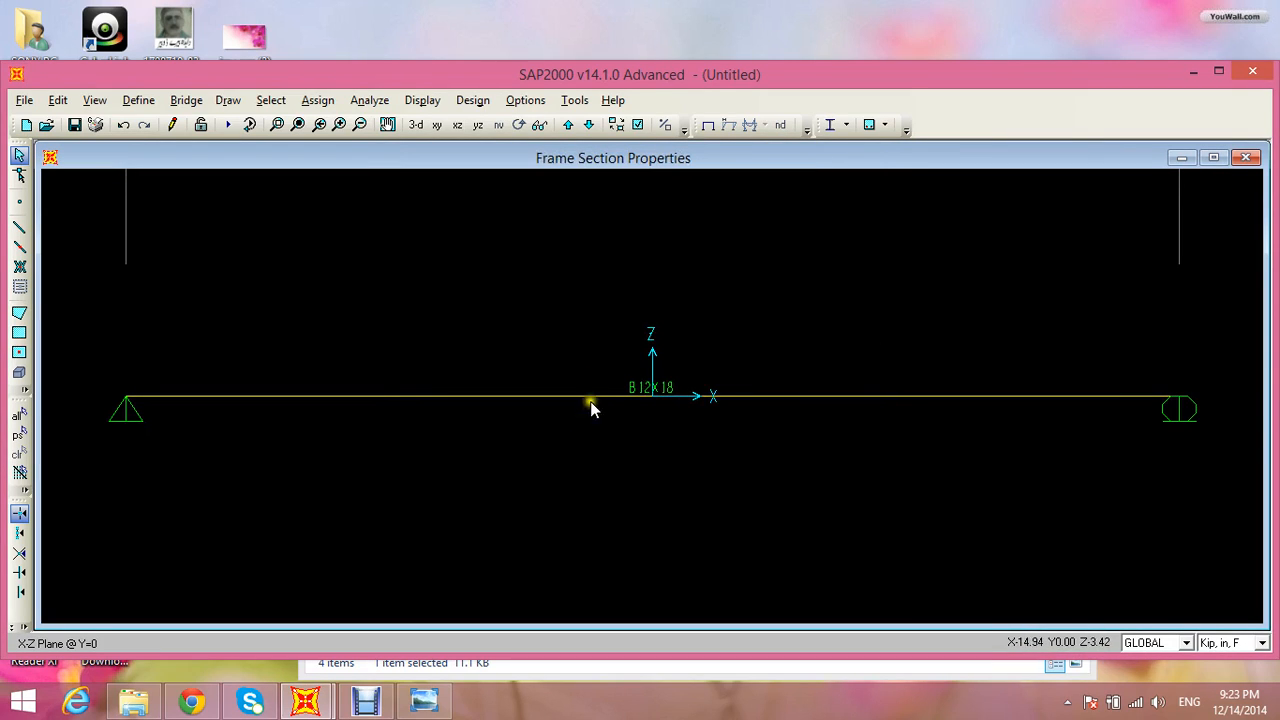
left_click(317, 100)
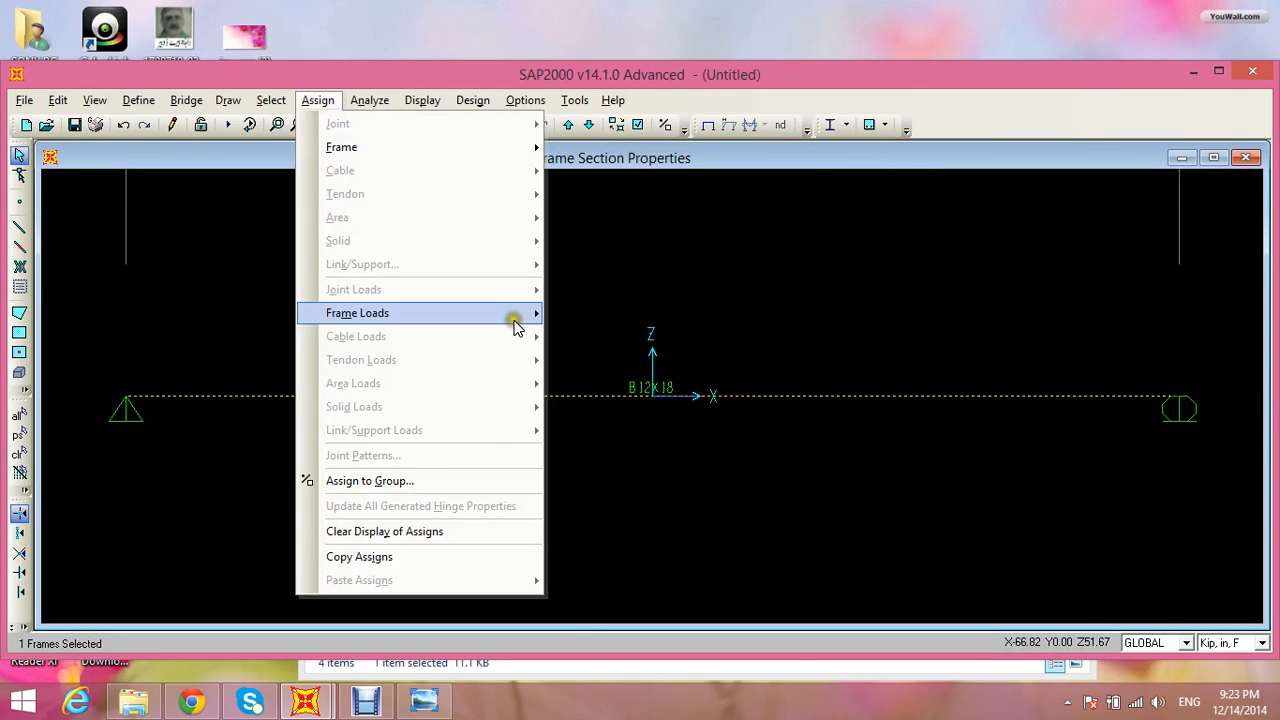
mouse_move(514, 318)
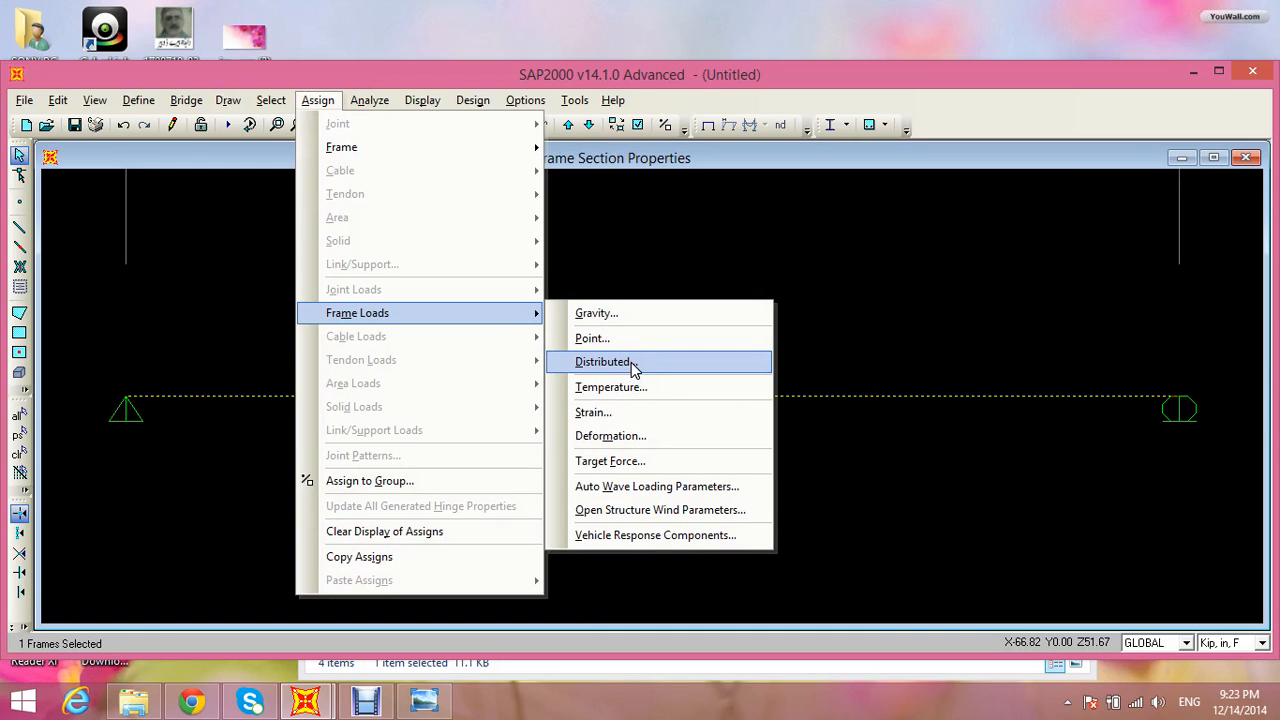
left_click(631, 362)
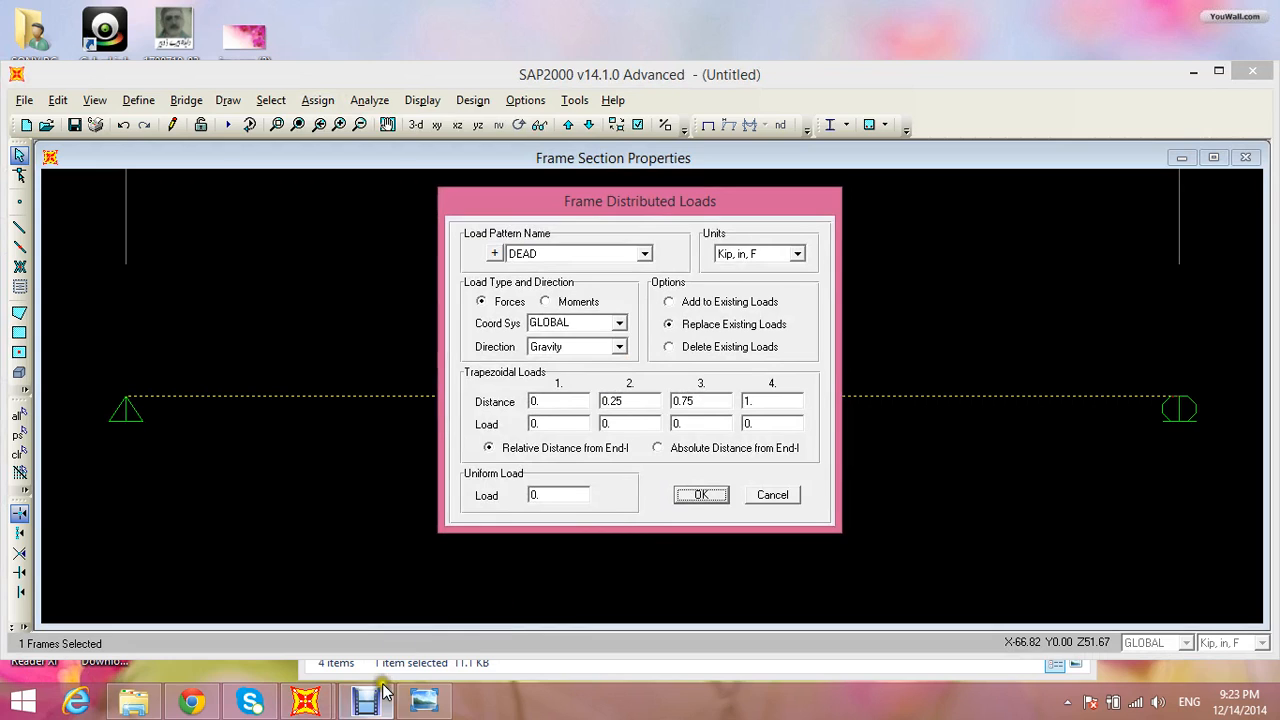
left_click(408, 701)
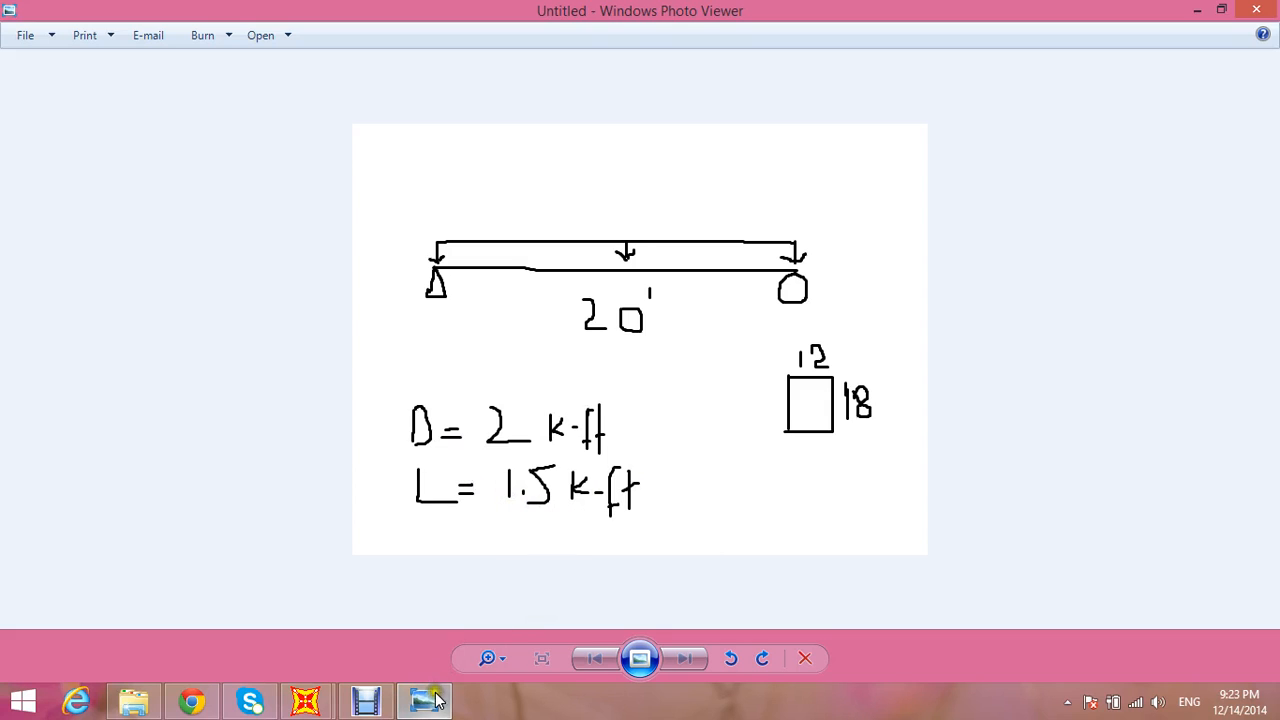
mouse_move(434, 706)
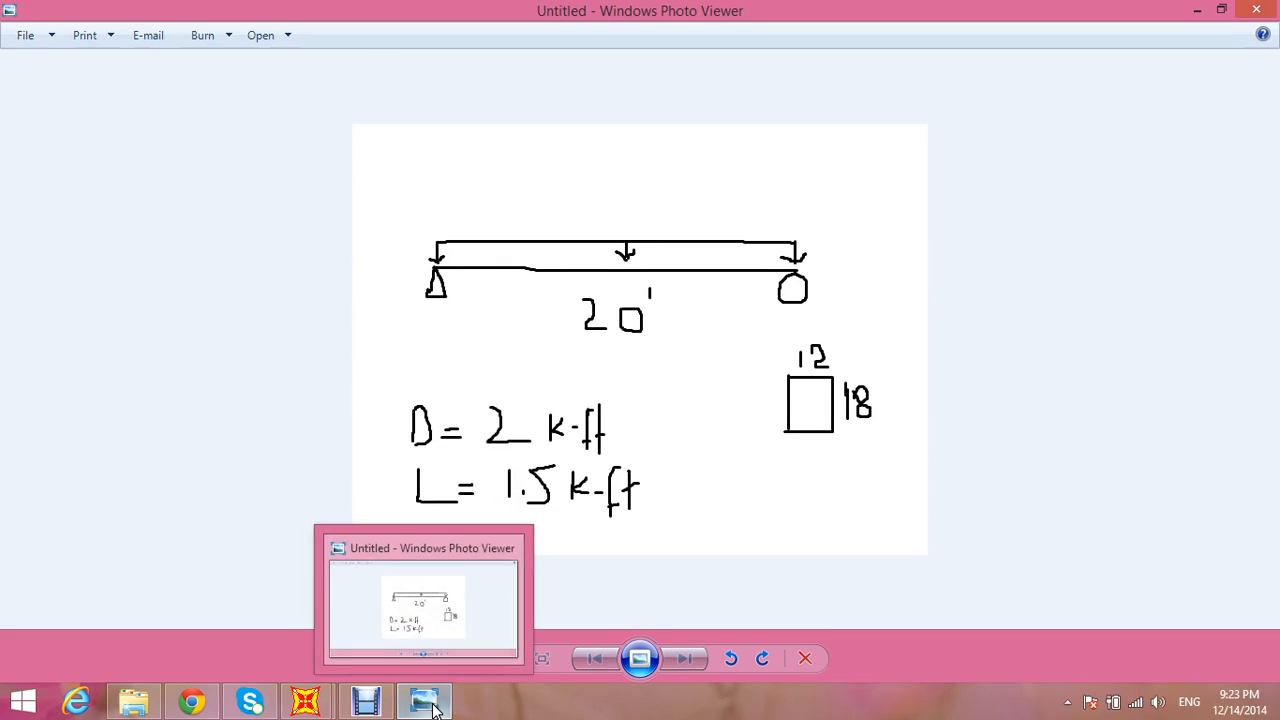
left_click(434, 706)
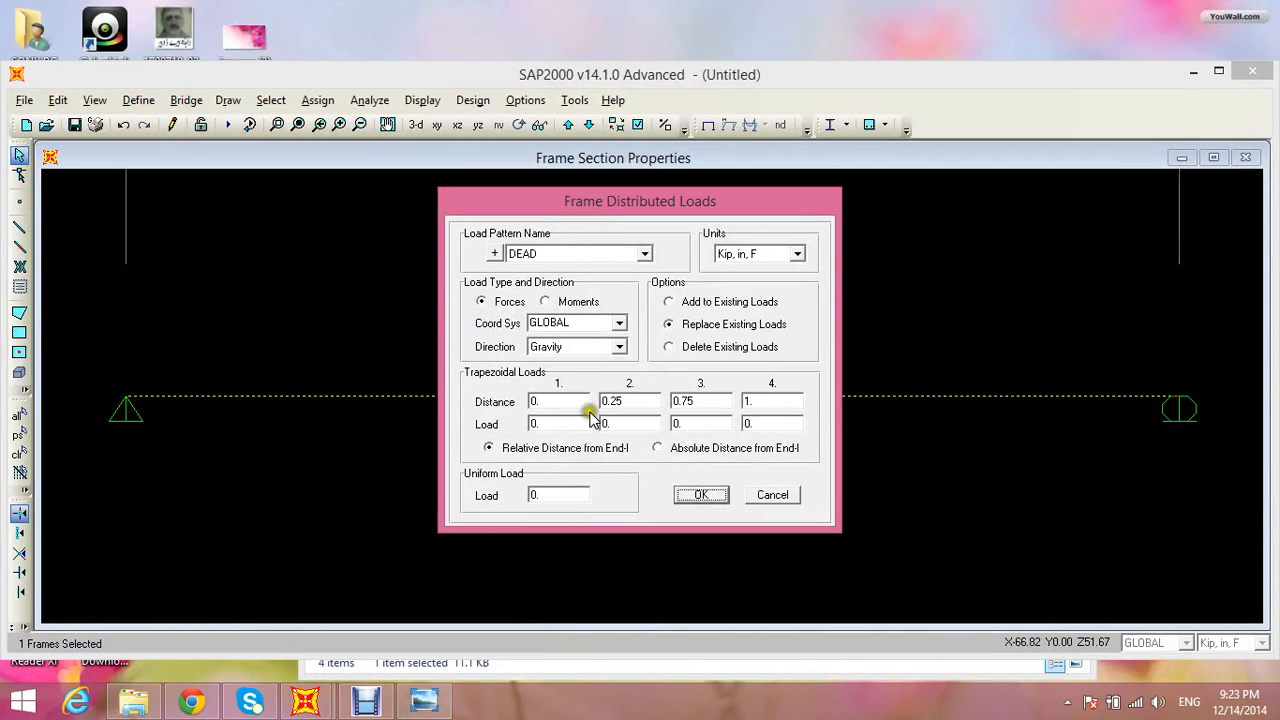
left_click(434, 703)
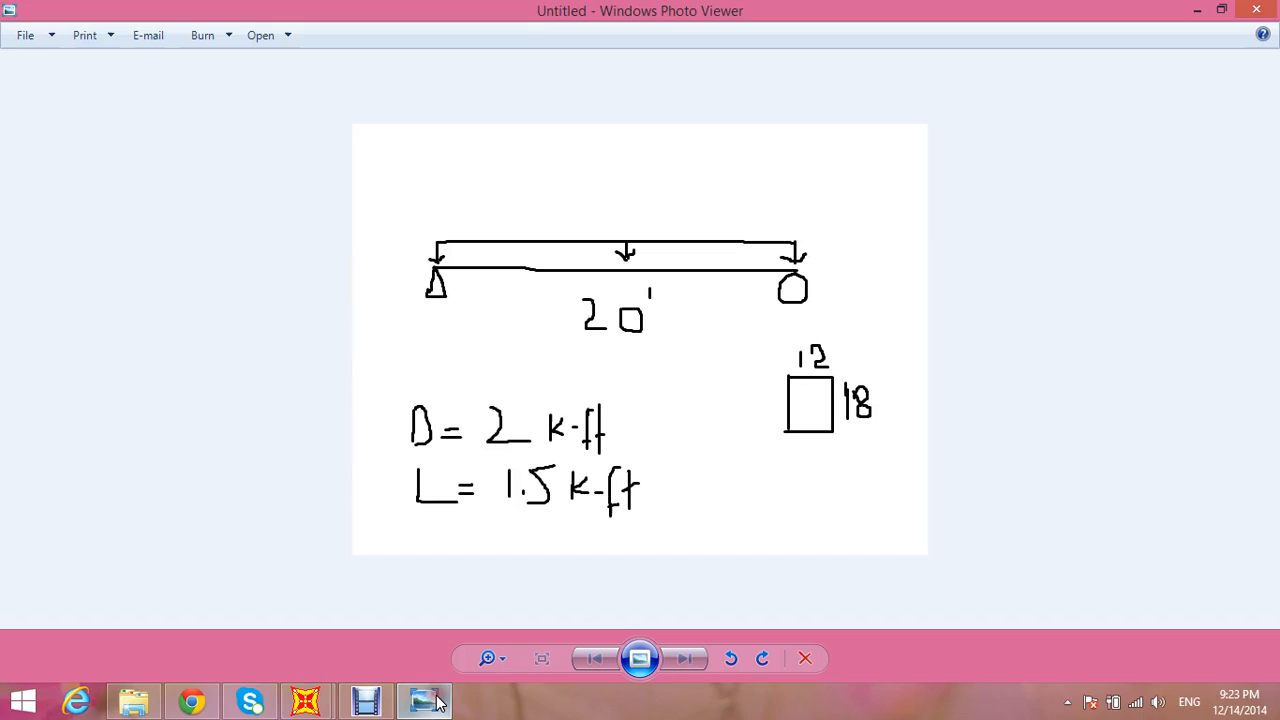
left_click(434, 703)
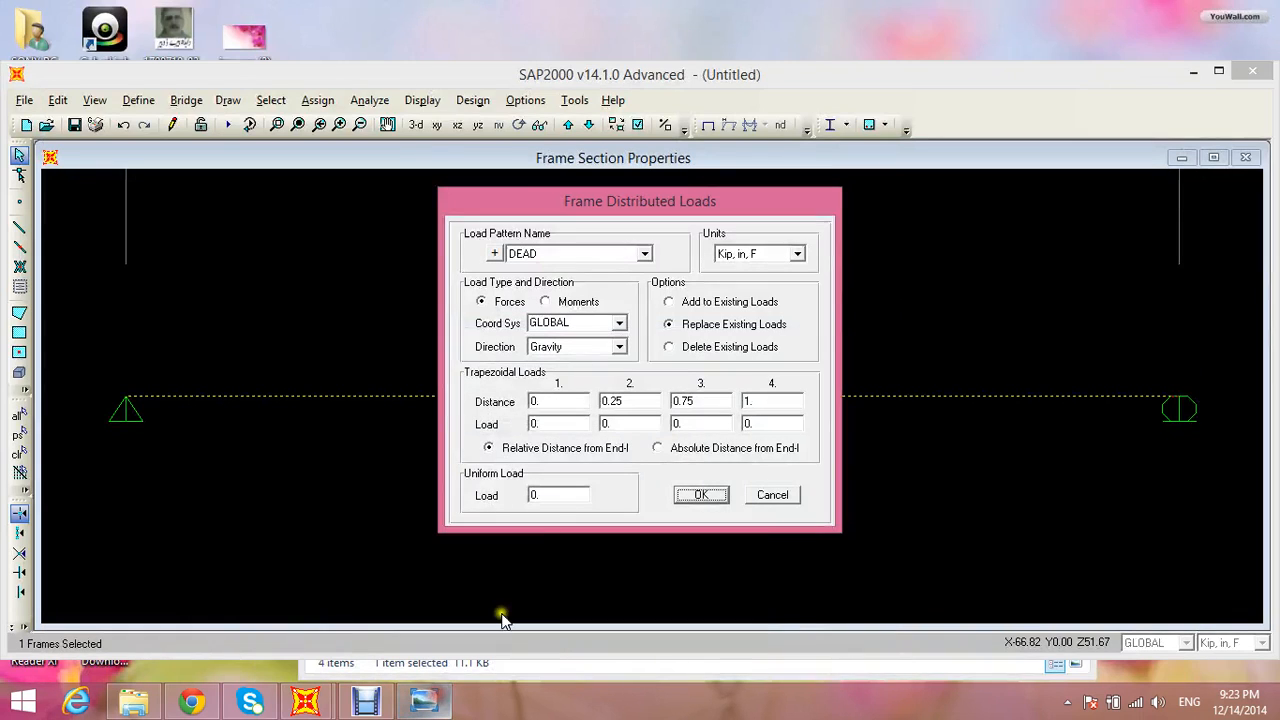
double_click(564, 496)
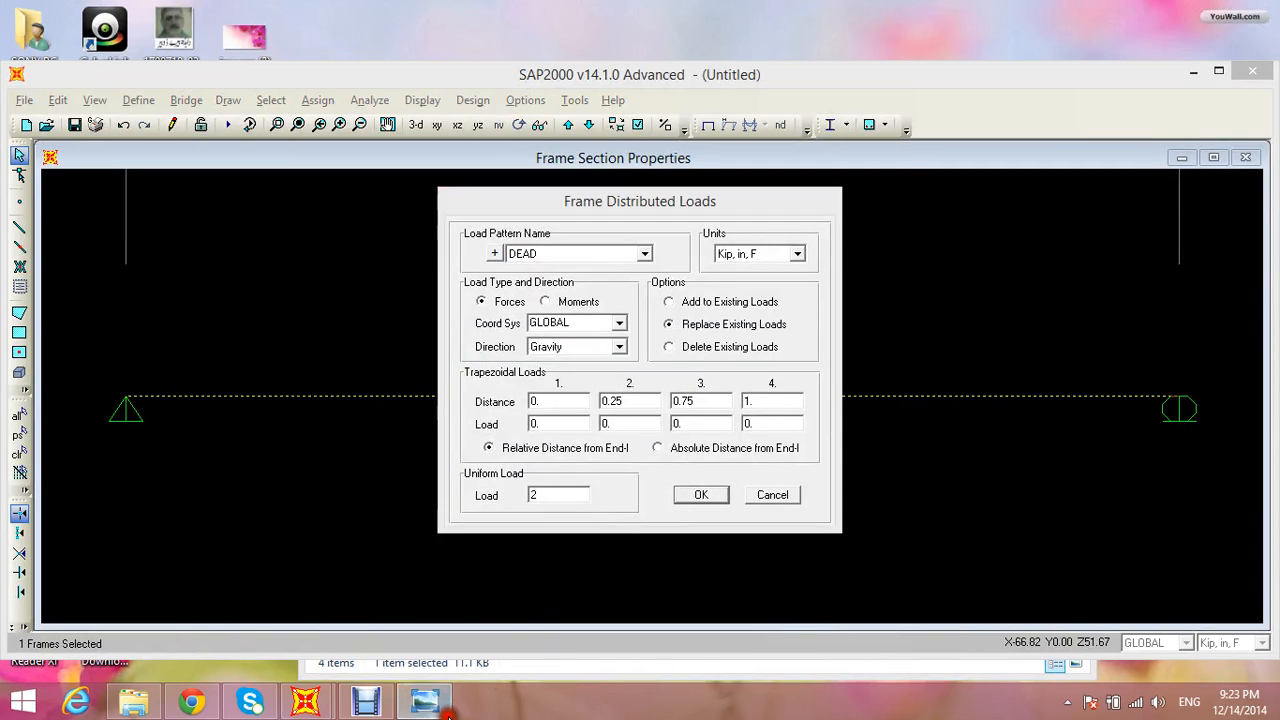
left_click(430, 703)
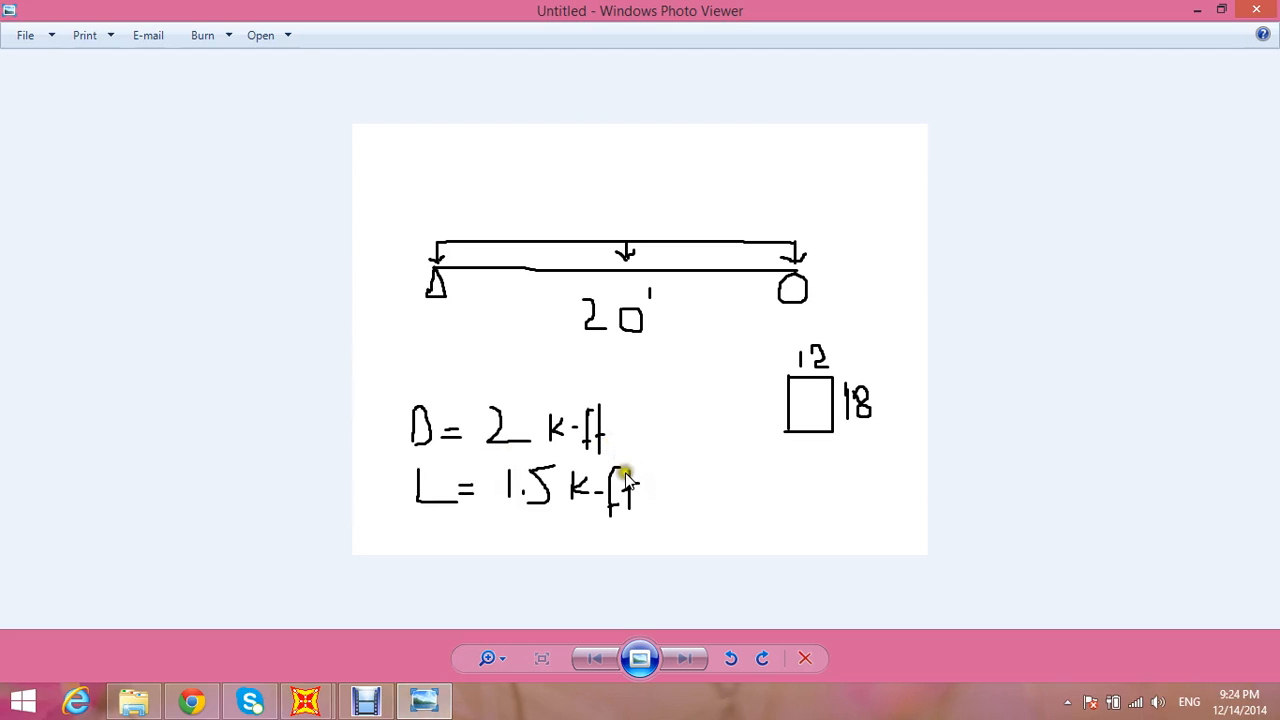
mouse_move(310, 700)
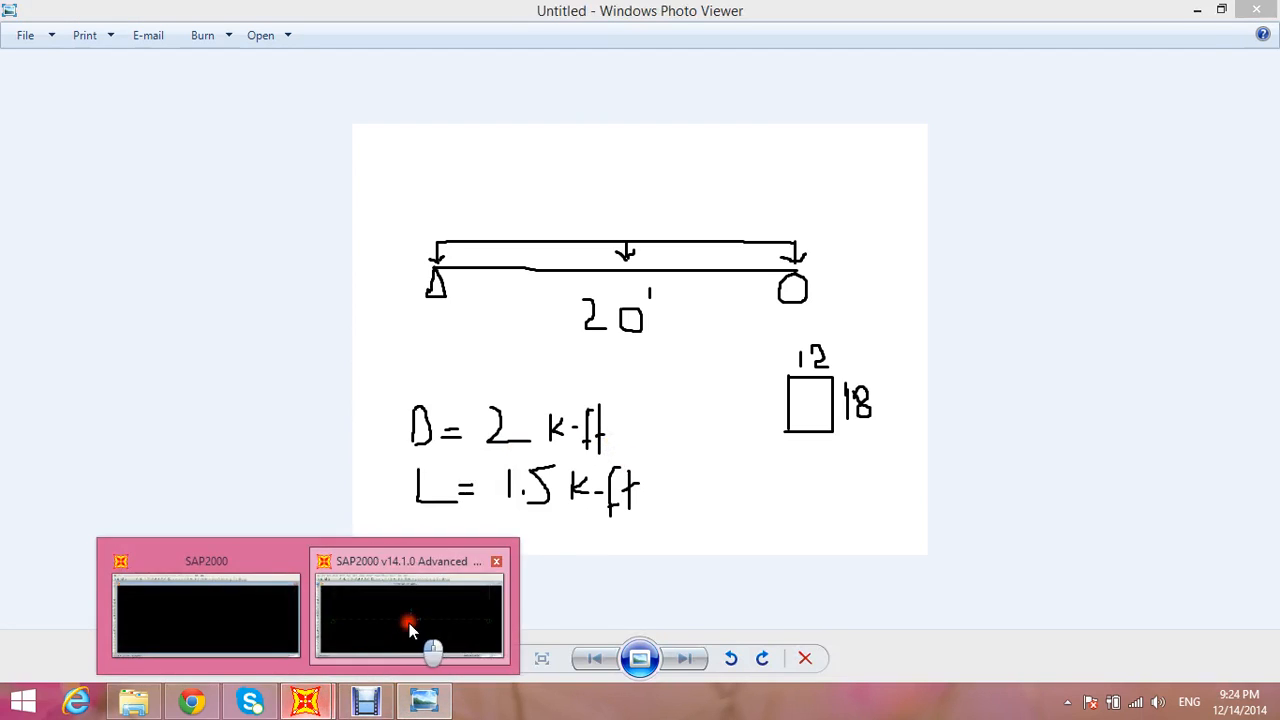
left_click(408, 543)
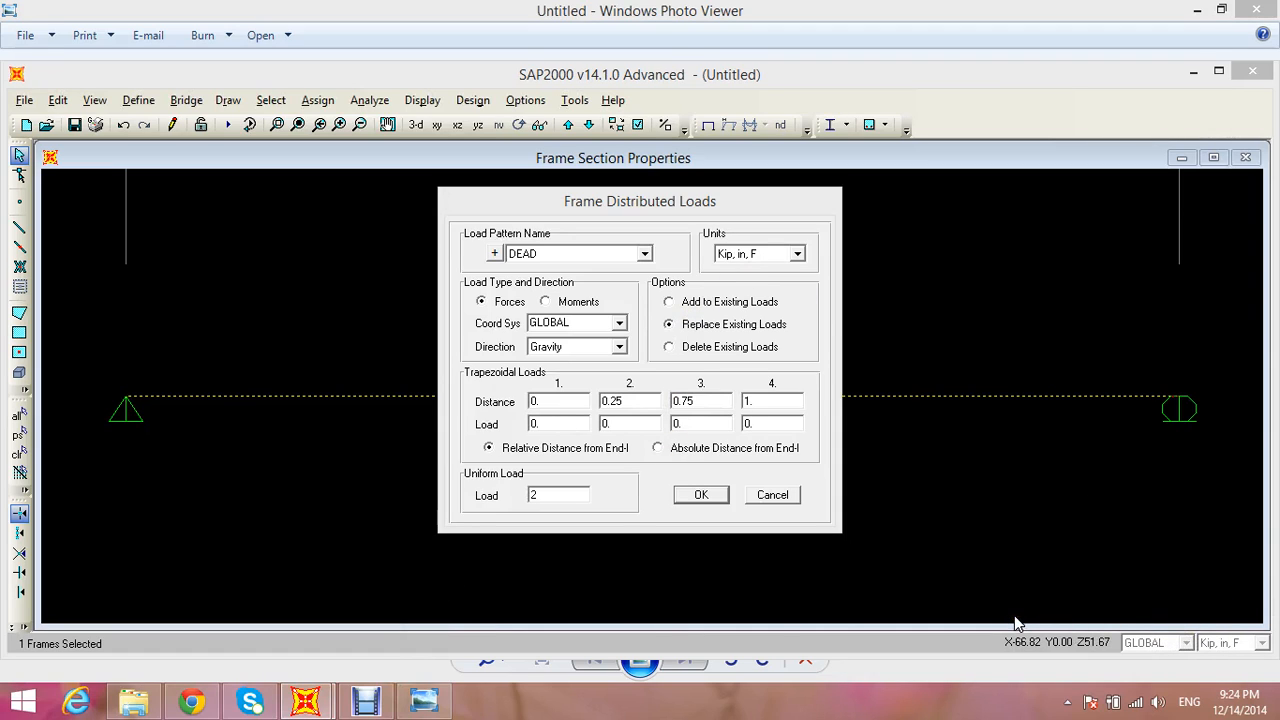
left_click(766, 508)
Change the model's current units to Kip, ft, F
left_click(1262, 642)
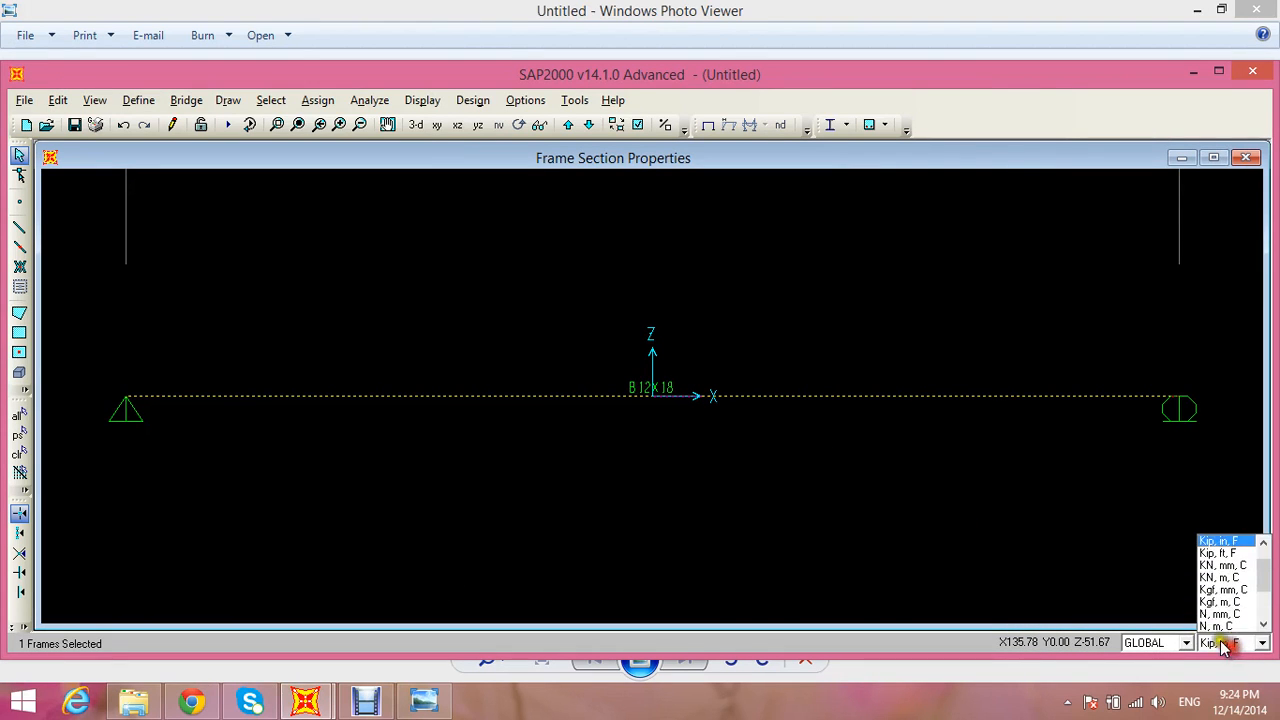
left_click(1217, 553)
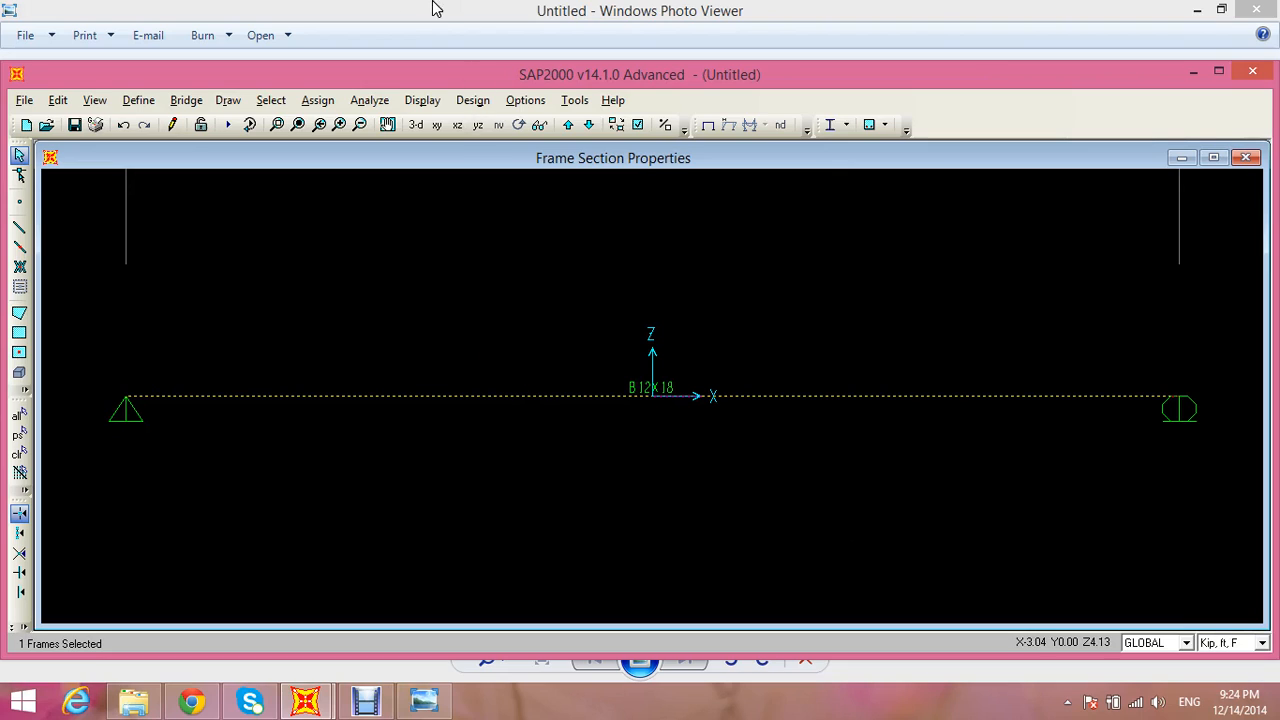
left_click(407, 102)
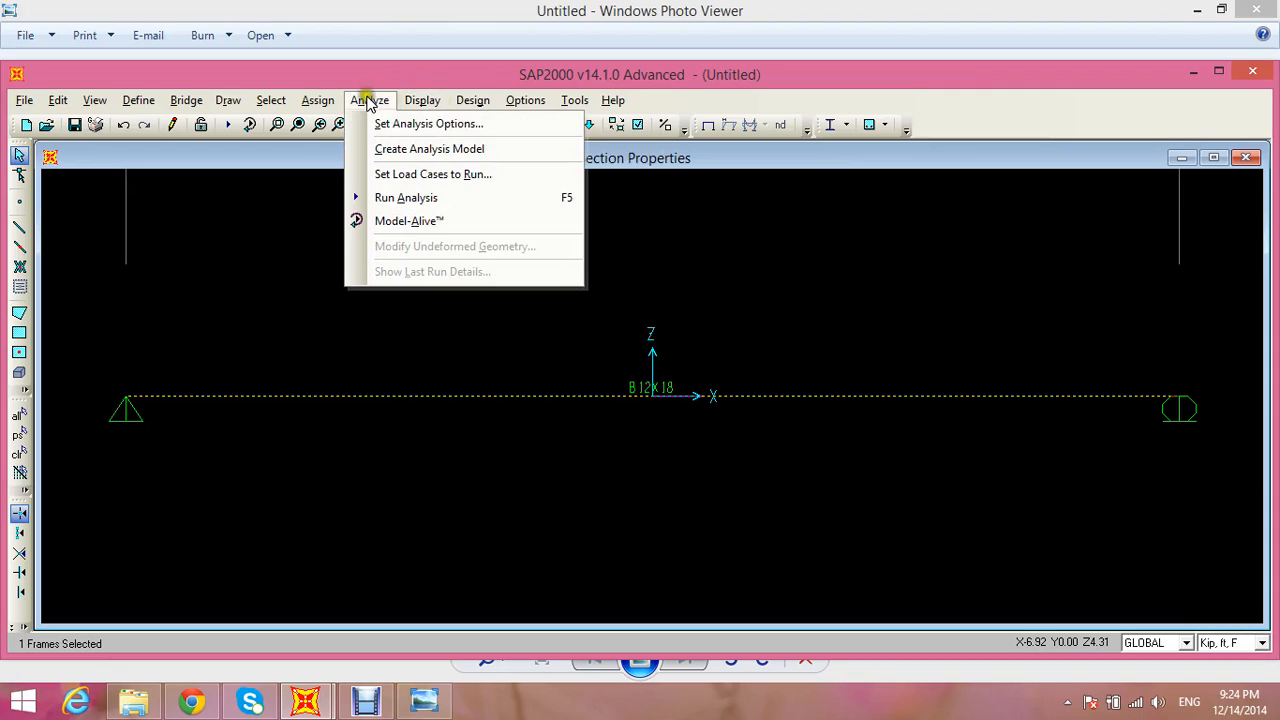
Assign a uniform gravity load of 2 kip/ft to the selected beam under the DEAD load pattern
mouse_move(315, 101)
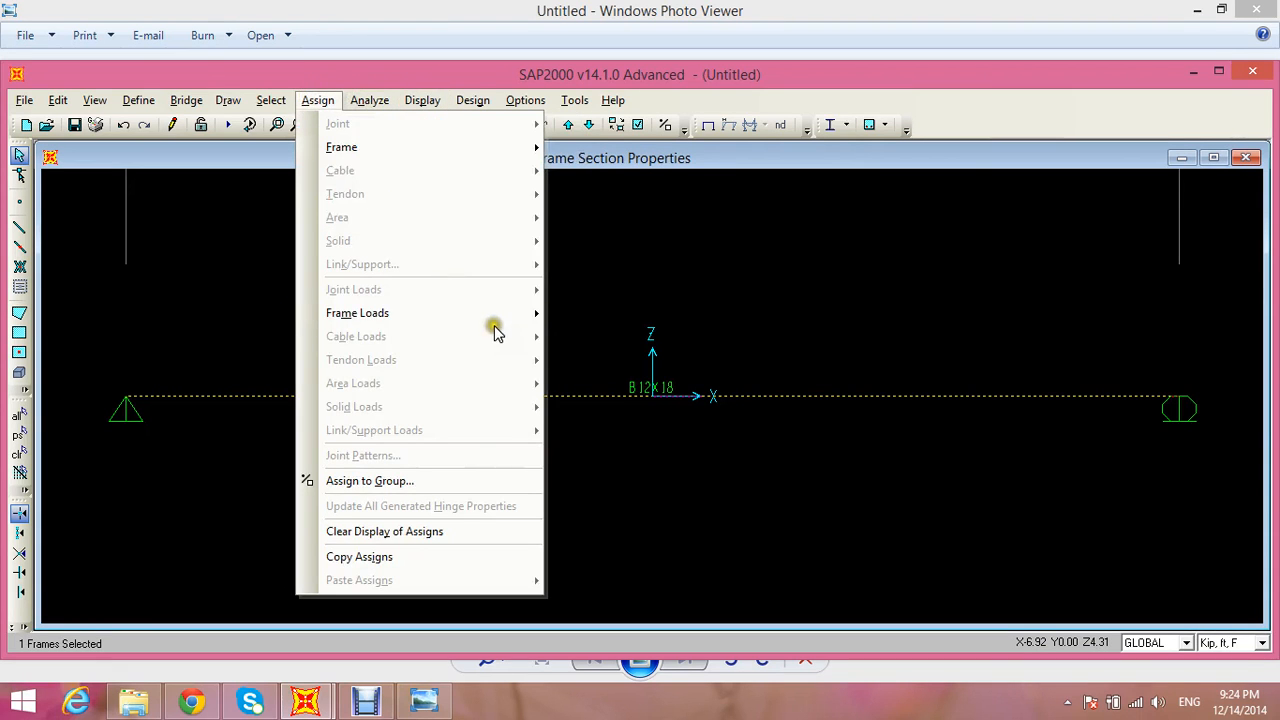
mouse_move(471, 313)
left_click(637, 359)
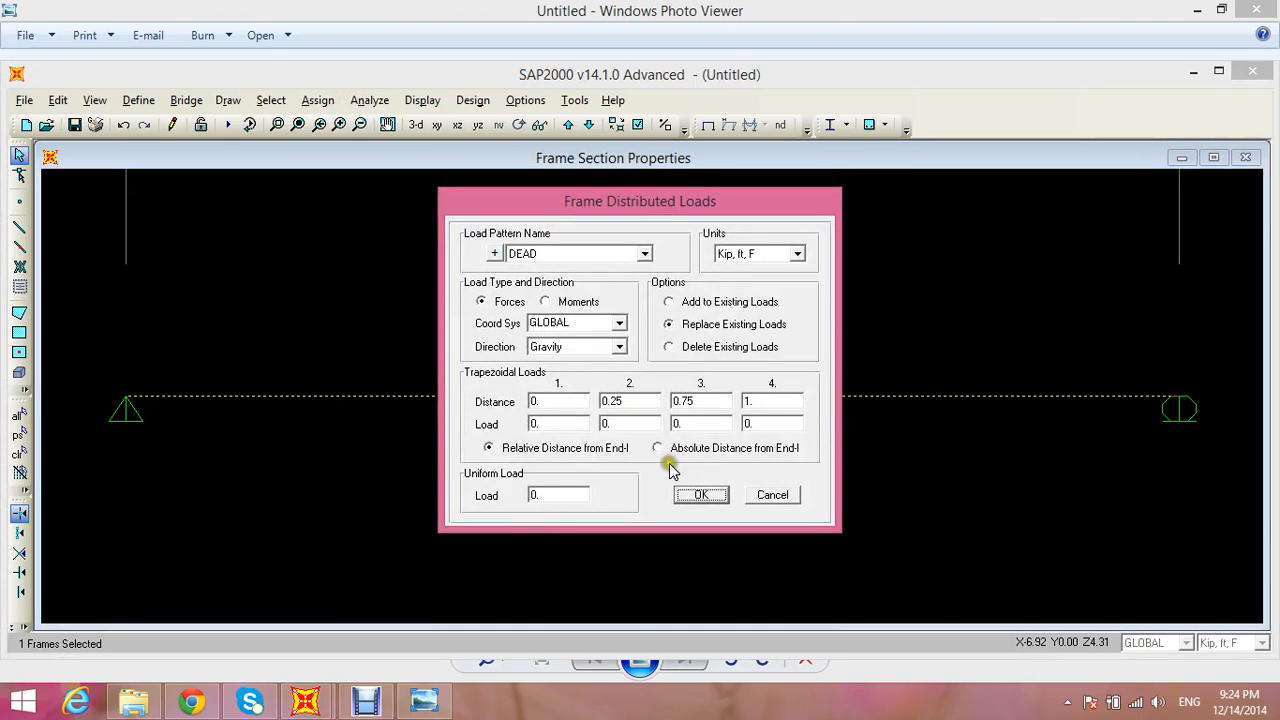
double_click(553, 490)
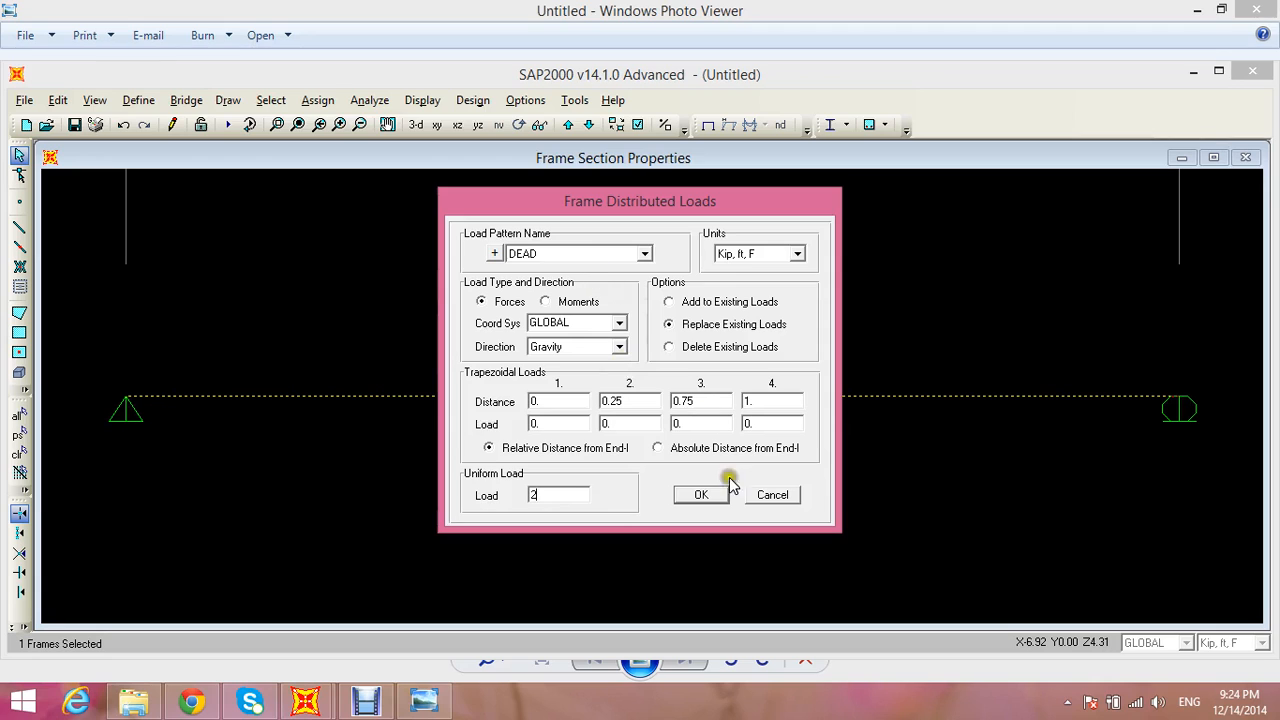
left_click(703, 495)
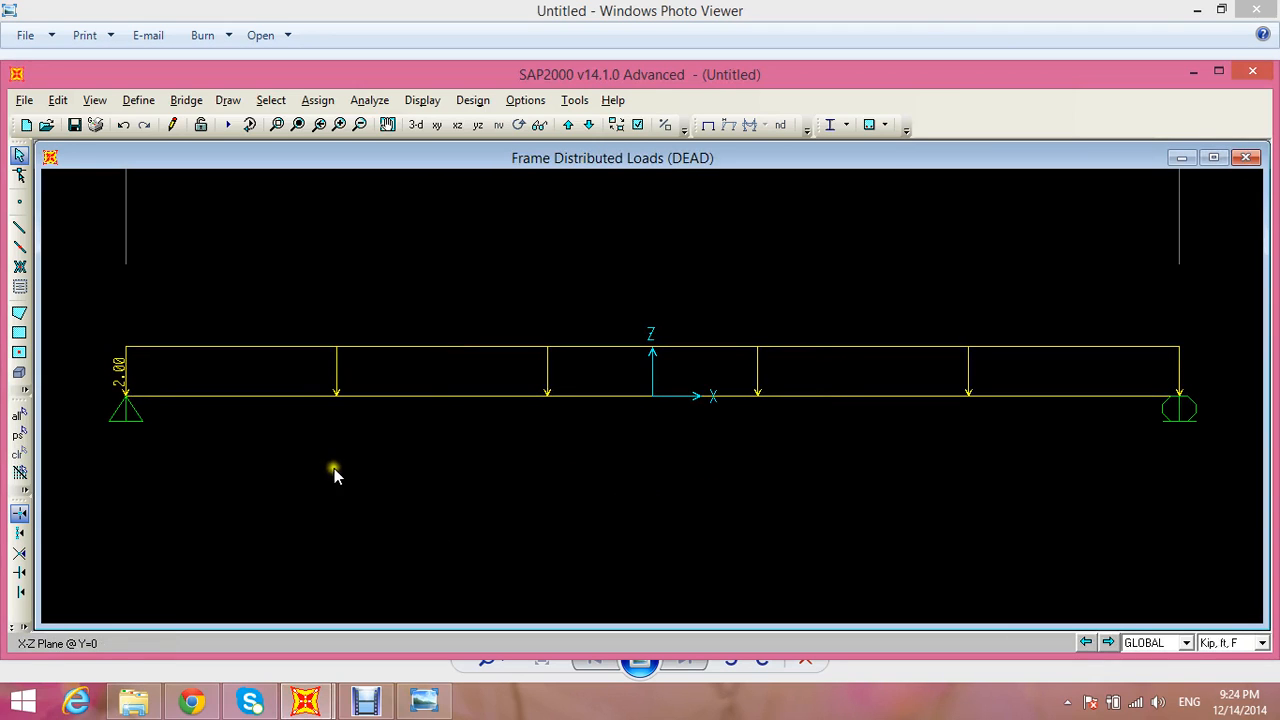
Select the beam again and assign a uniform gravity load of 1.5 kip/ft under the Live load pattern
left_click_drag(313, 445, 207, 377)
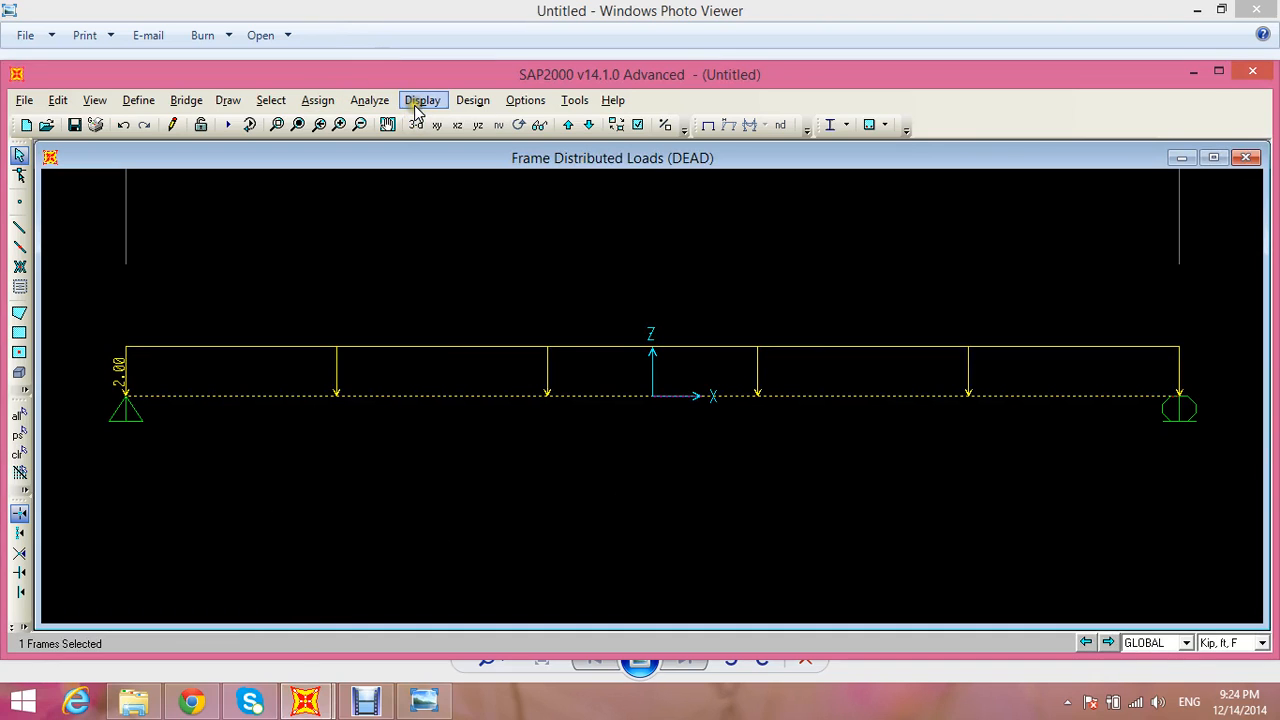
left_click(326, 104)
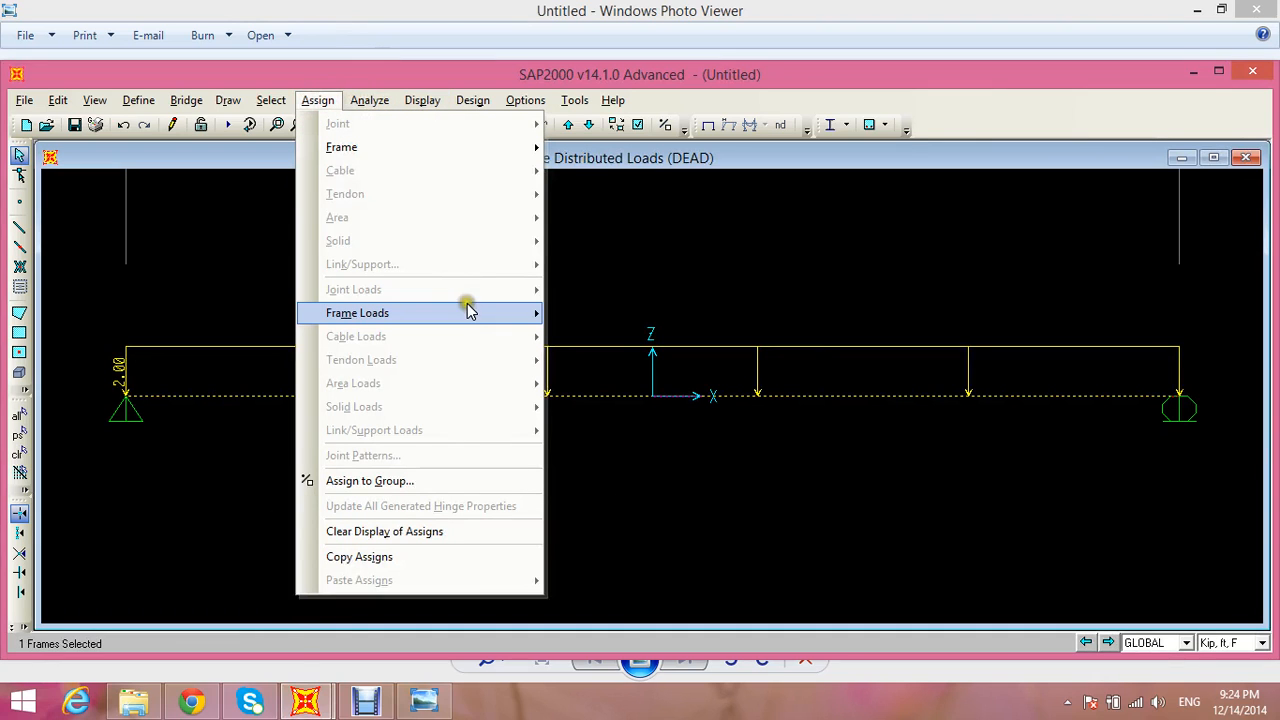
mouse_move(540, 313)
left_click(598, 361)
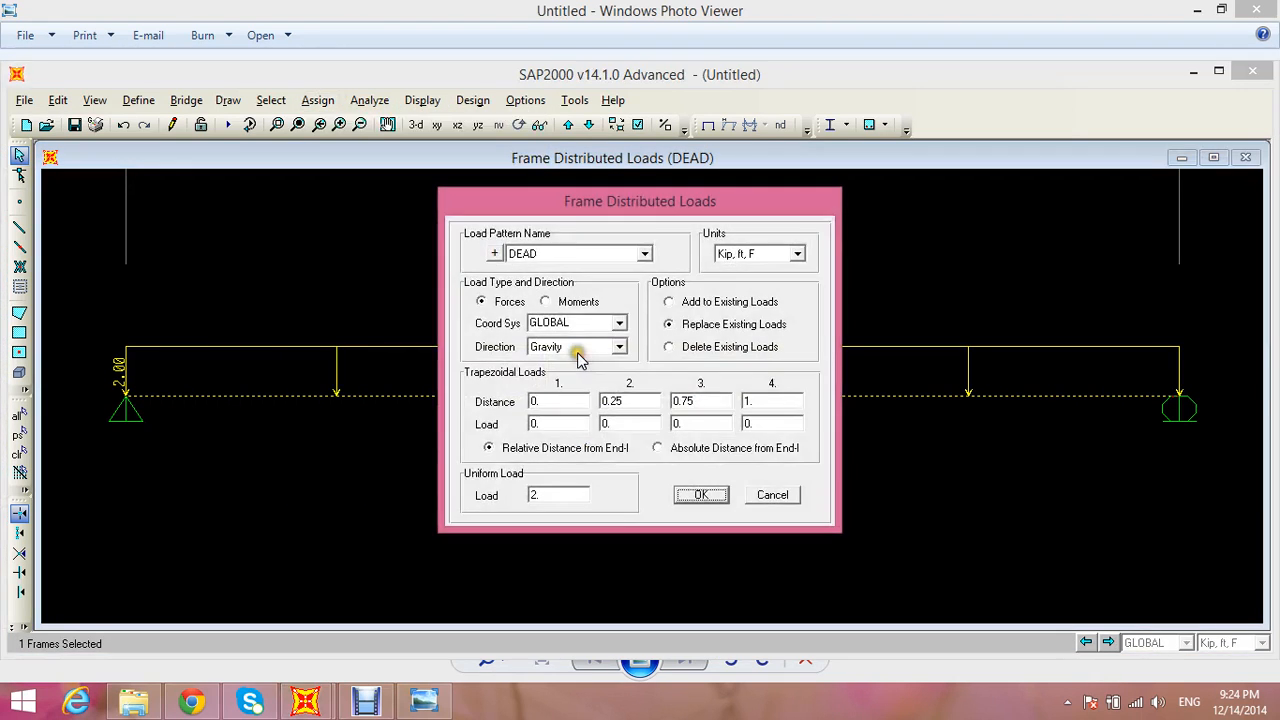
double_click(533, 495)
type("2")
left_click(644, 253)
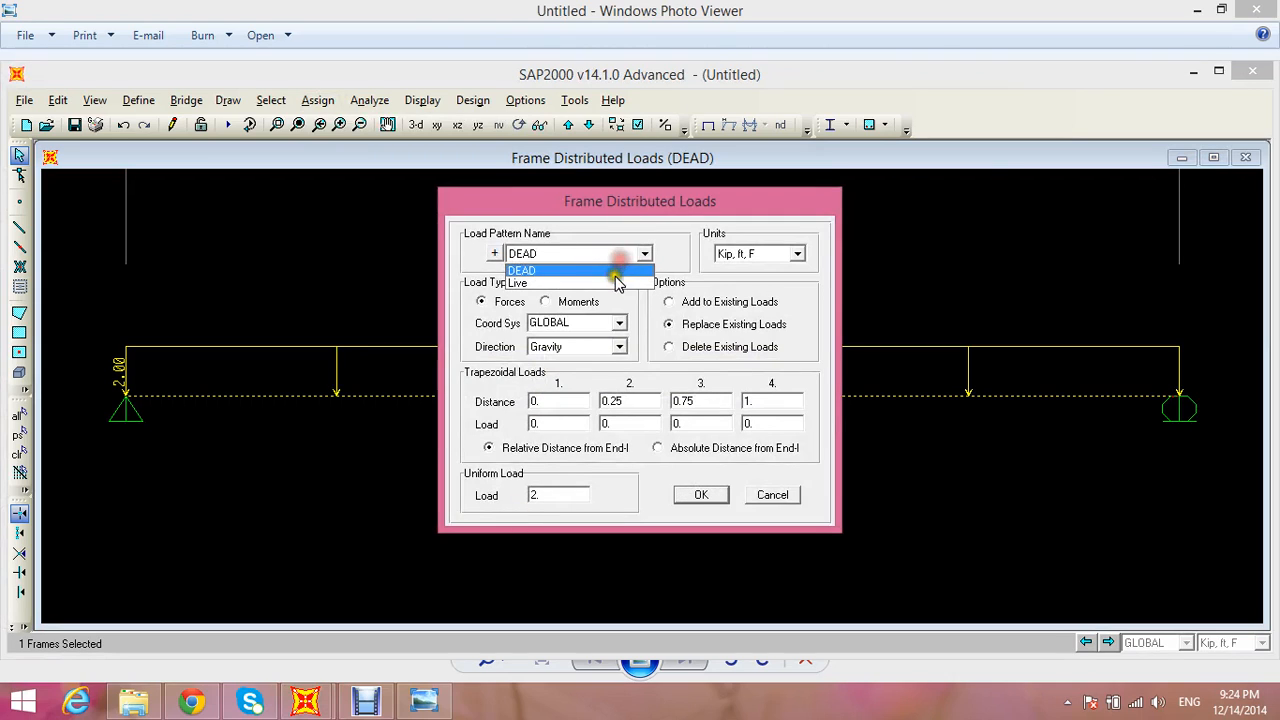
left_click(600, 279)
double_click(574, 497)
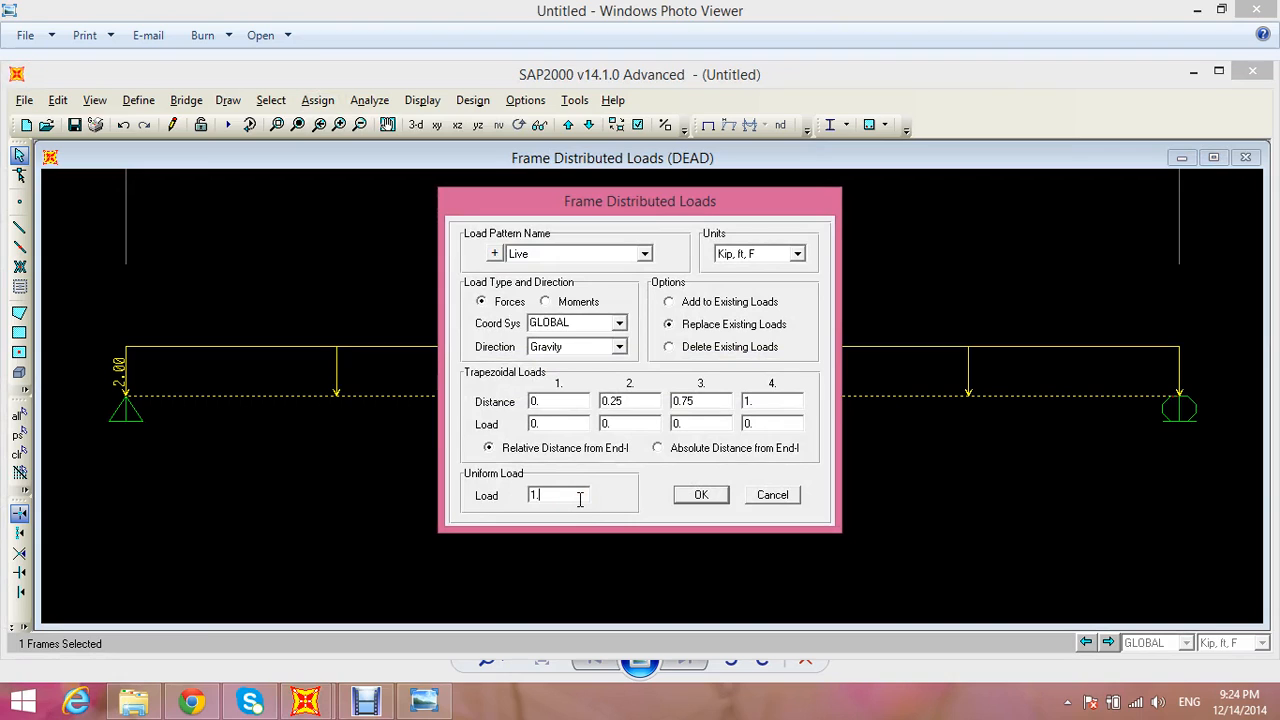
left_click(712, 497)
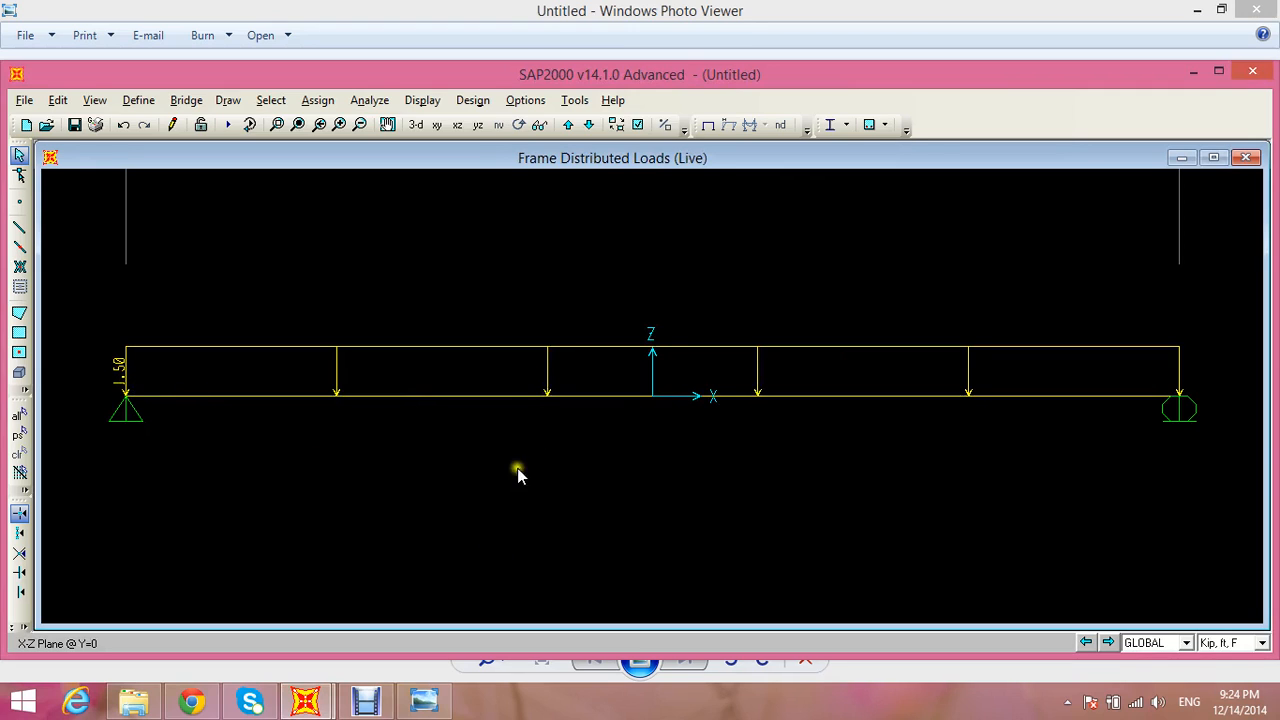
Run the analysis for the DEAD and Live load cases
left_click(472, 100)
mouse_move(438, 103)
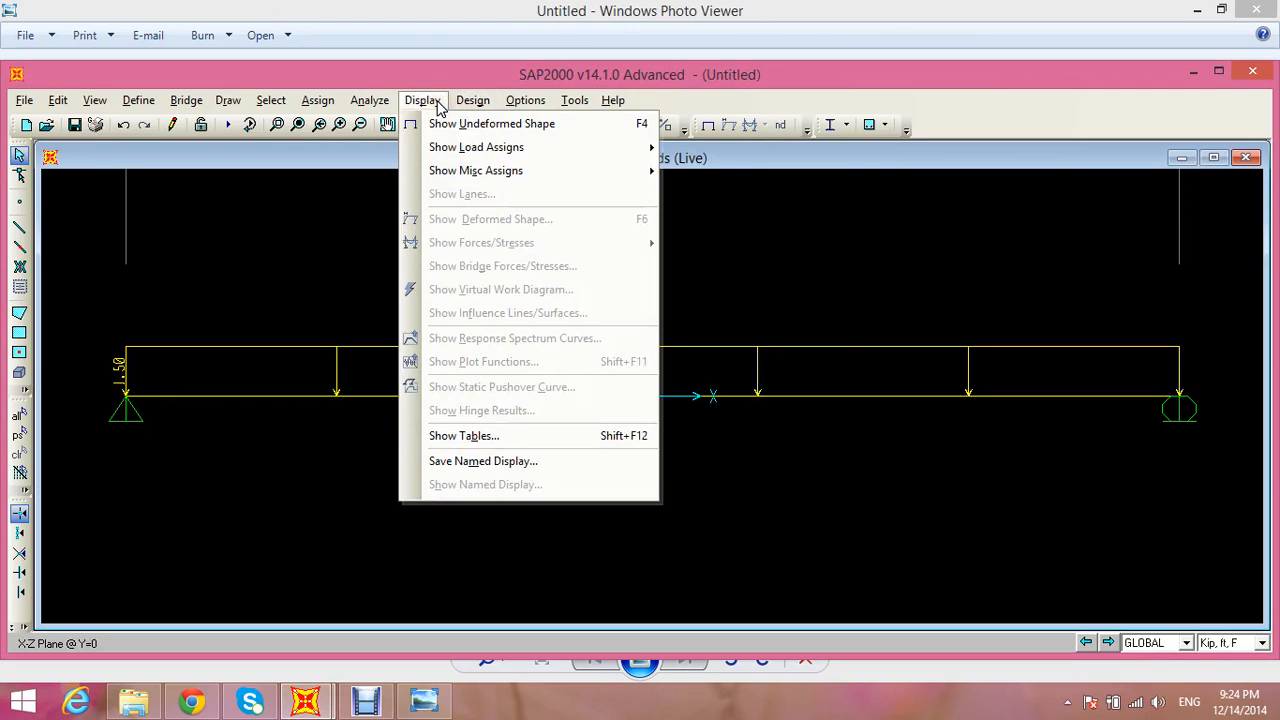
mouse_move(380, 105)
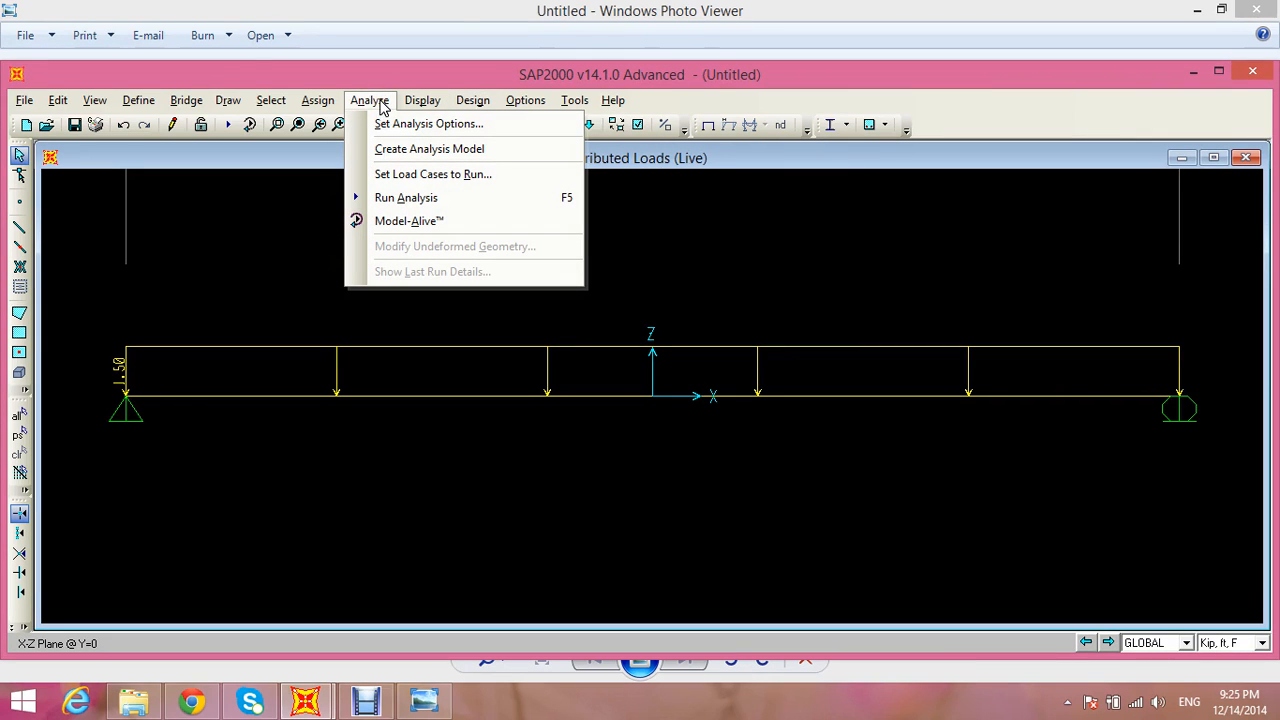
left_click(433, 199)
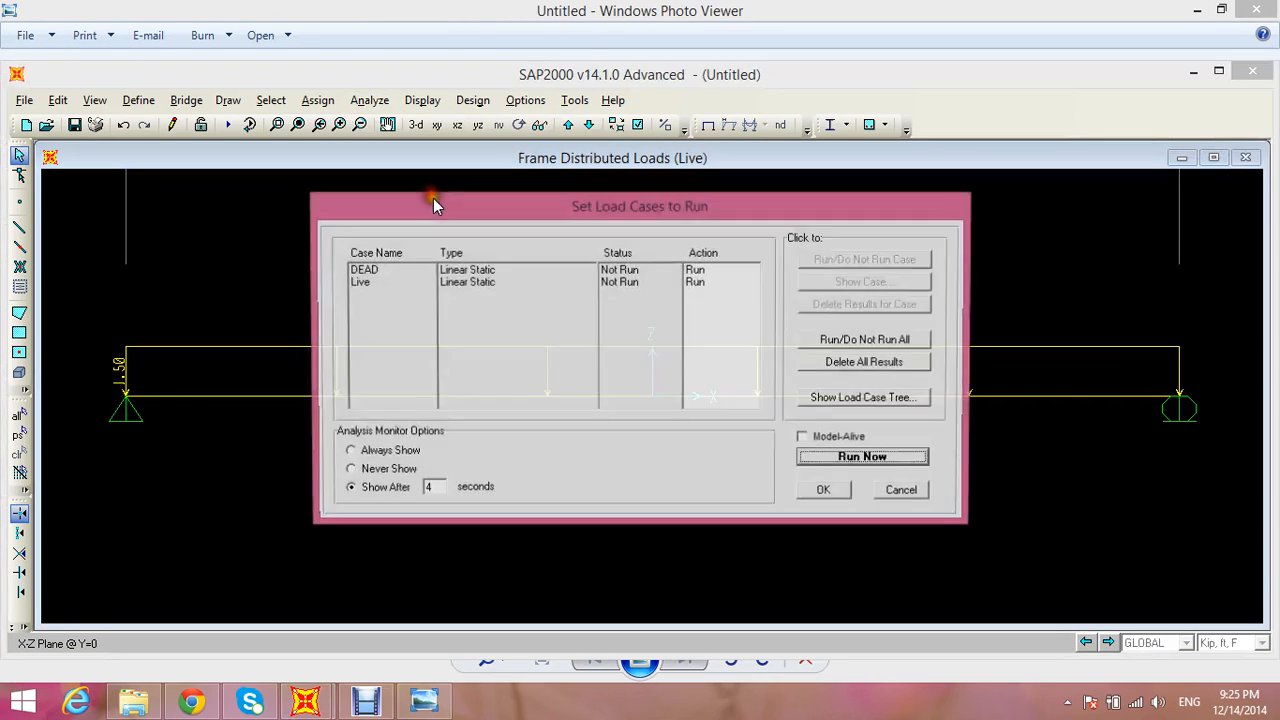
left_click(865, 461)
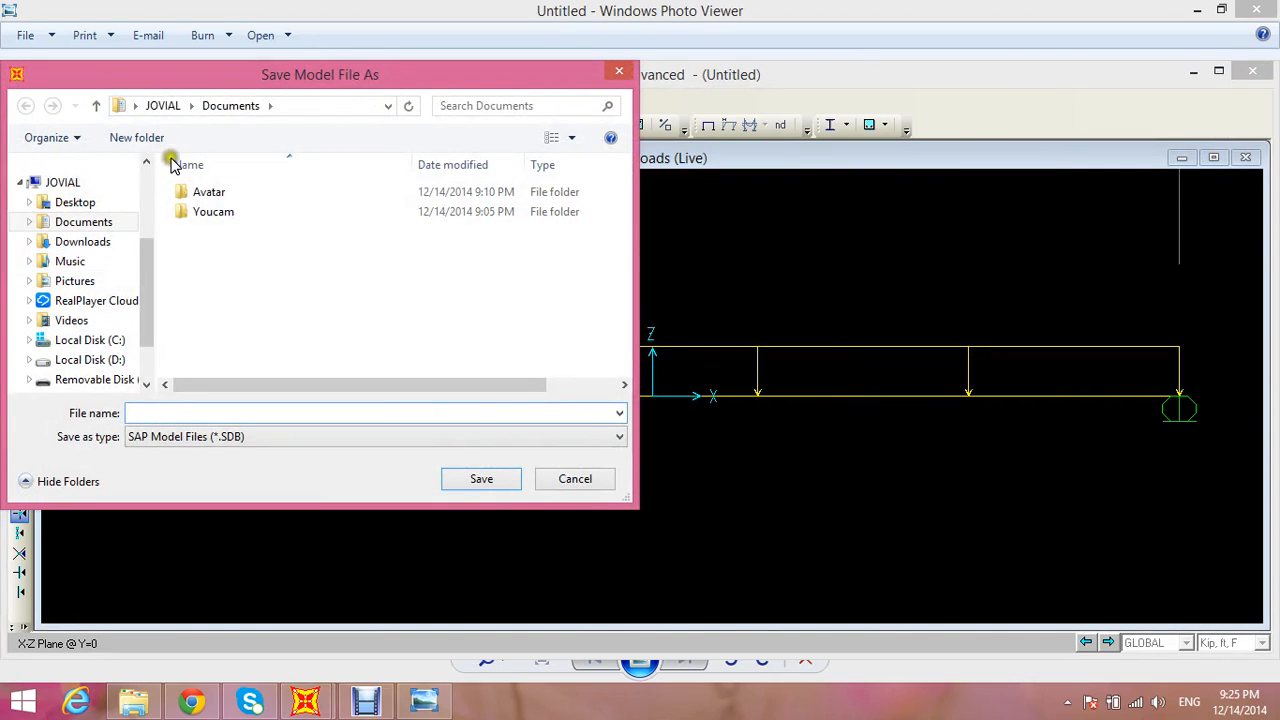
Create a folder named sap in Documents and save the model file in it as beam
left_click(136, 137)
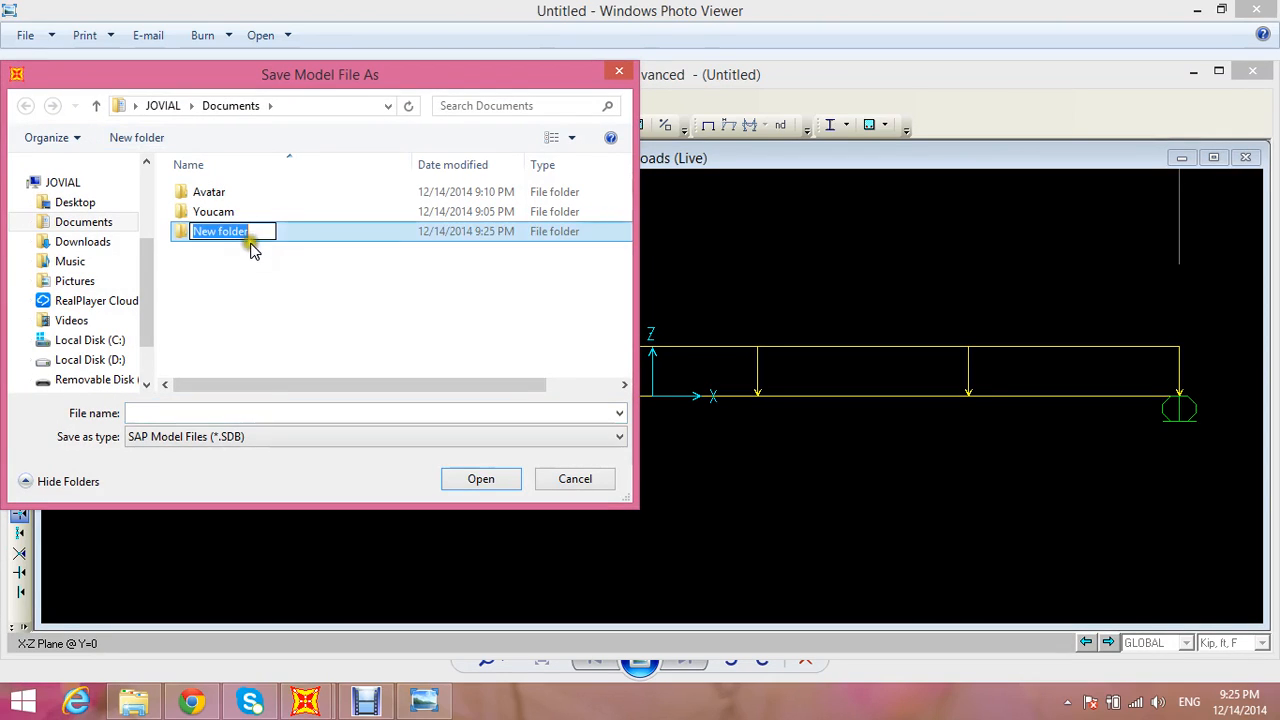
type("sap")
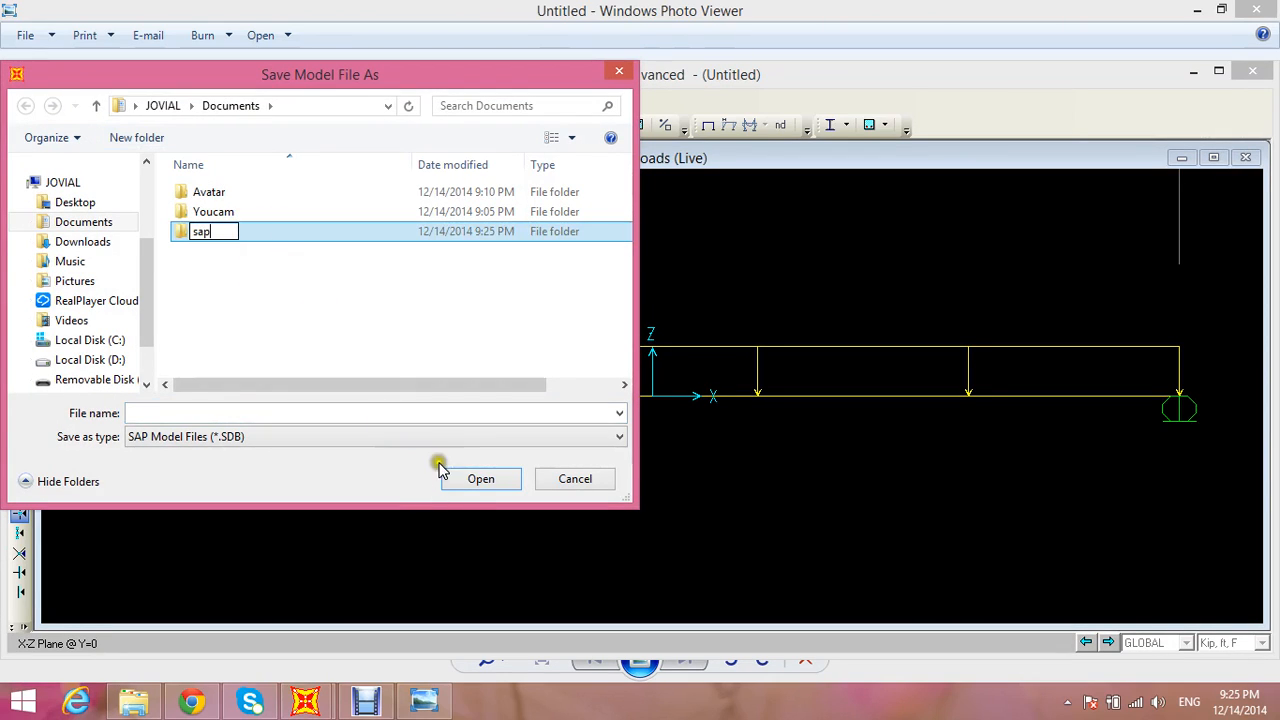
left_click(481, 482)
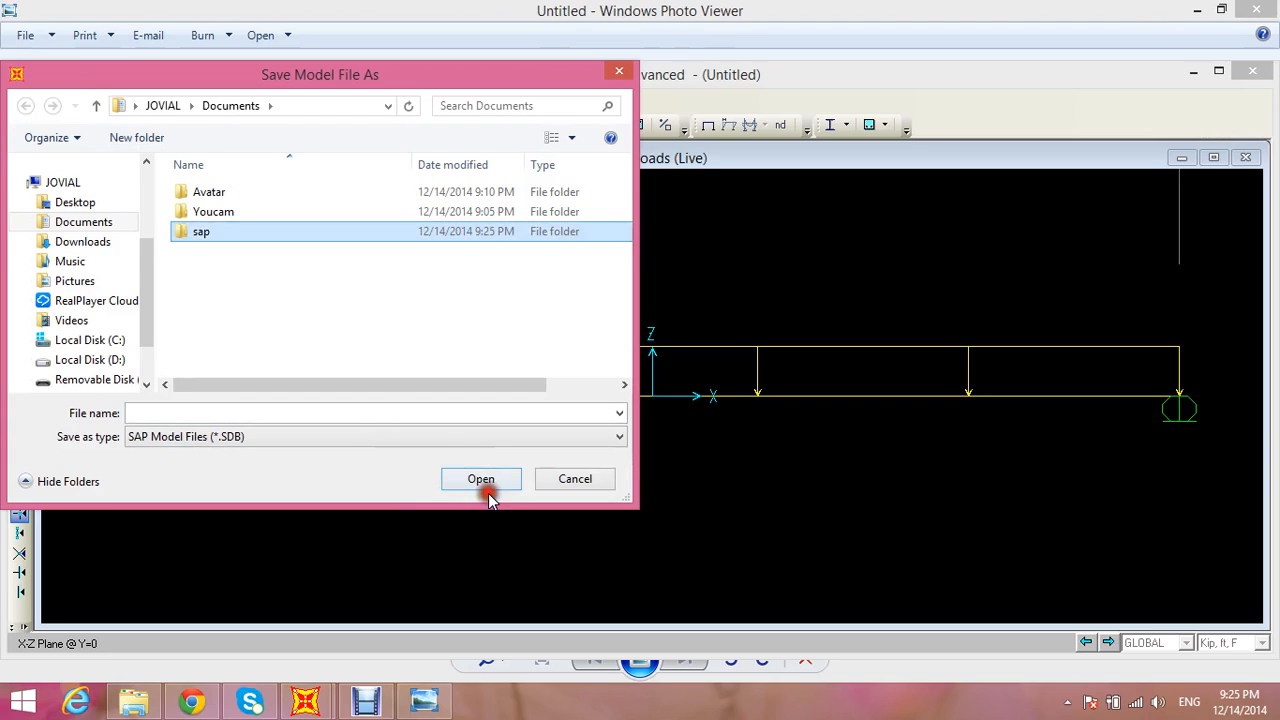
double_click(234, 231)
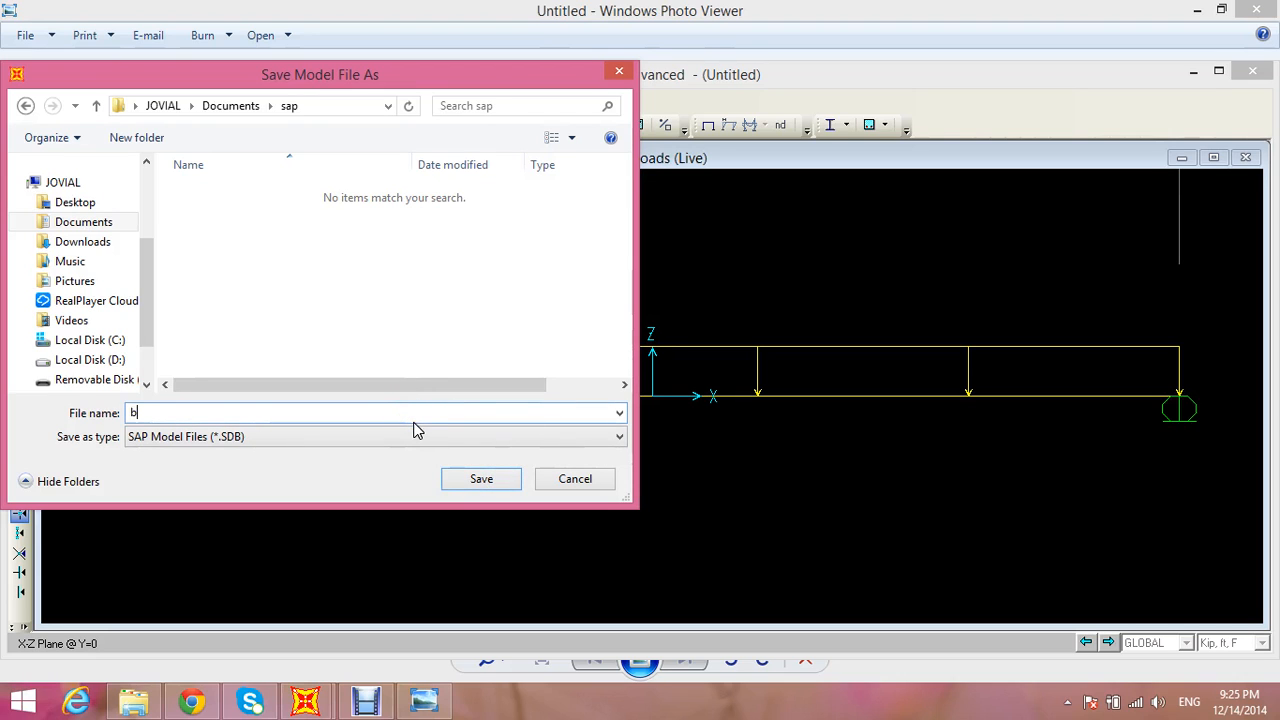
left_click(471, 477)
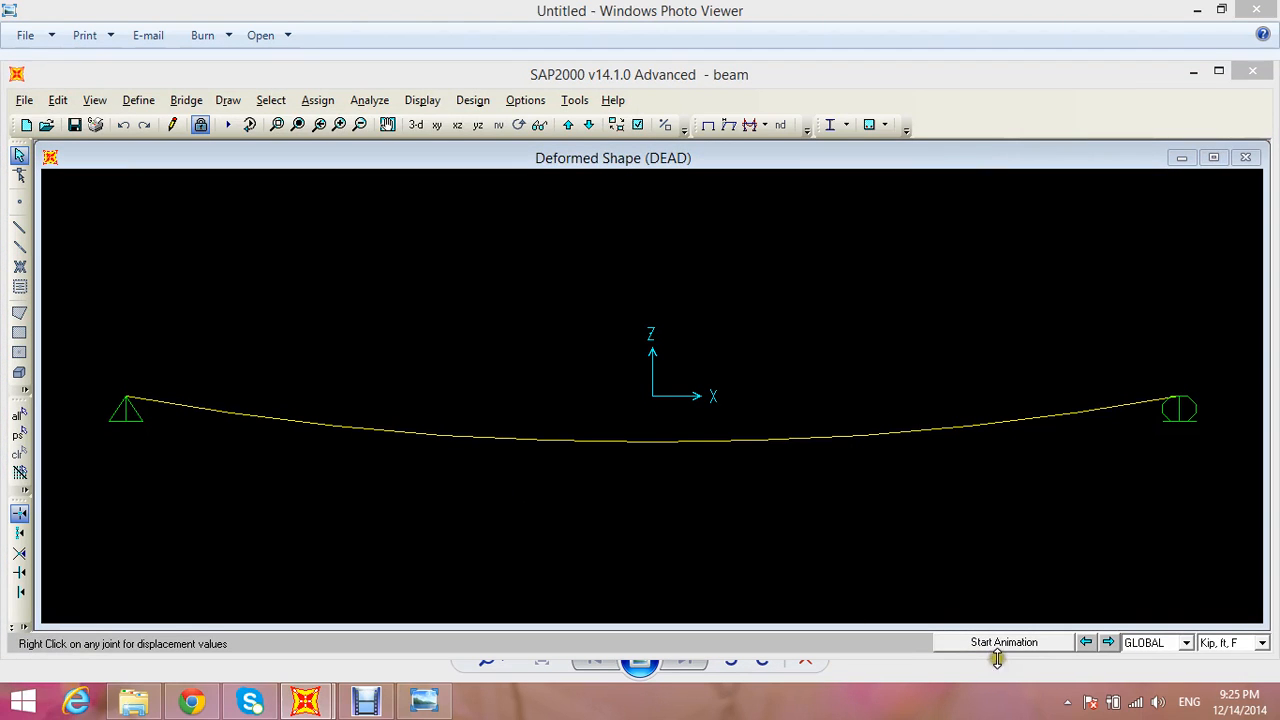
Play the animation of the beam's DEAD deformed shape and stop it
left_click(997, 645)
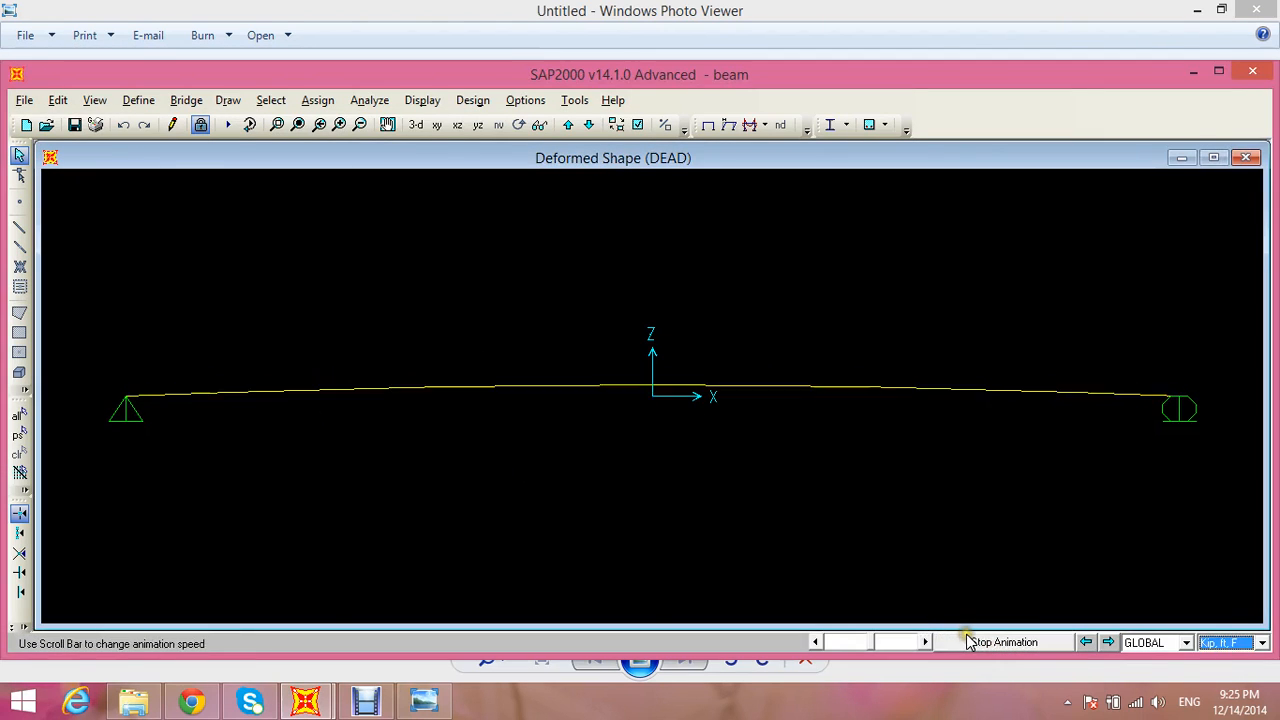
left_click(973, 641)
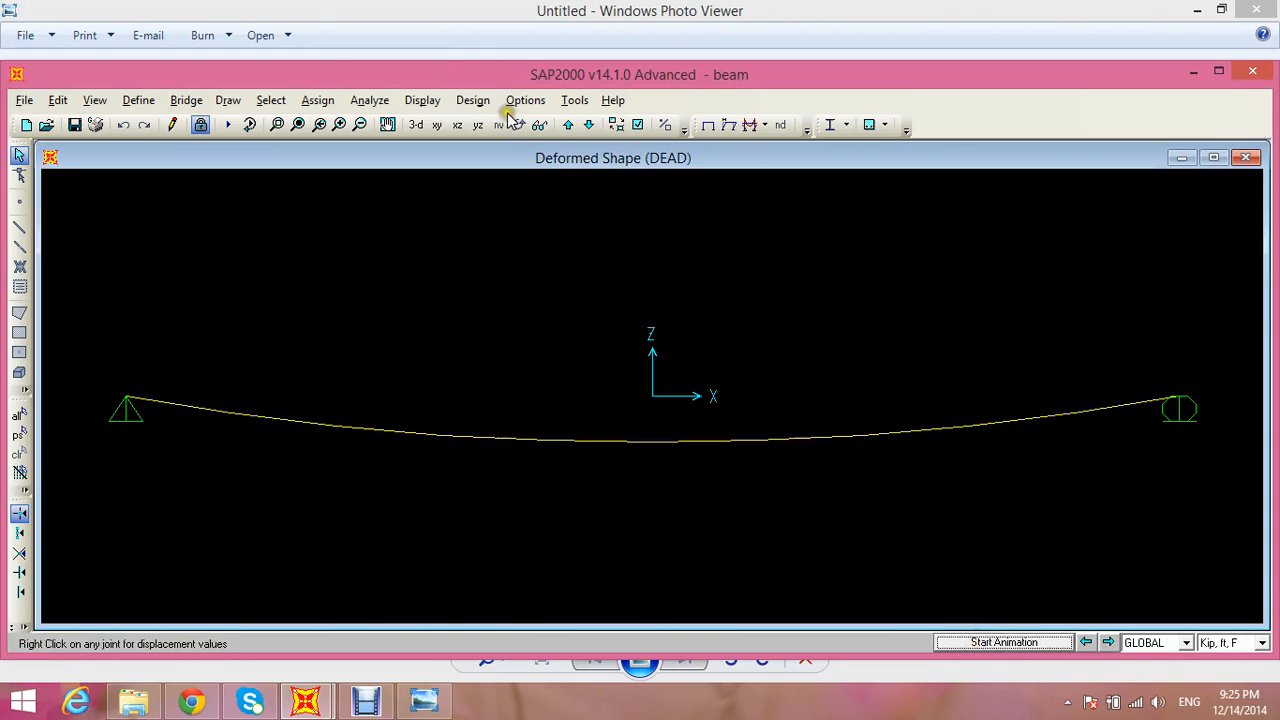
Display the frame's Shear 2-2 force diagram for COMB1 with values shown on the diagram
left_click(437, 102)
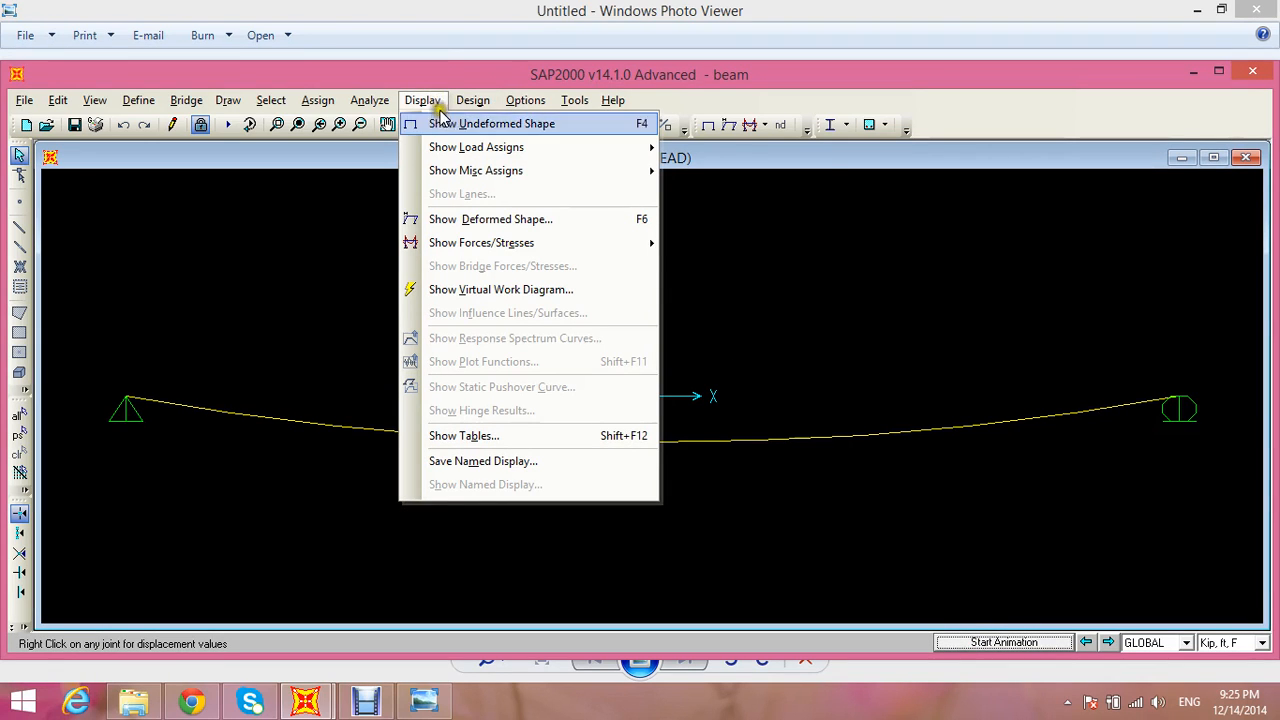
mouse_move(450, 147)
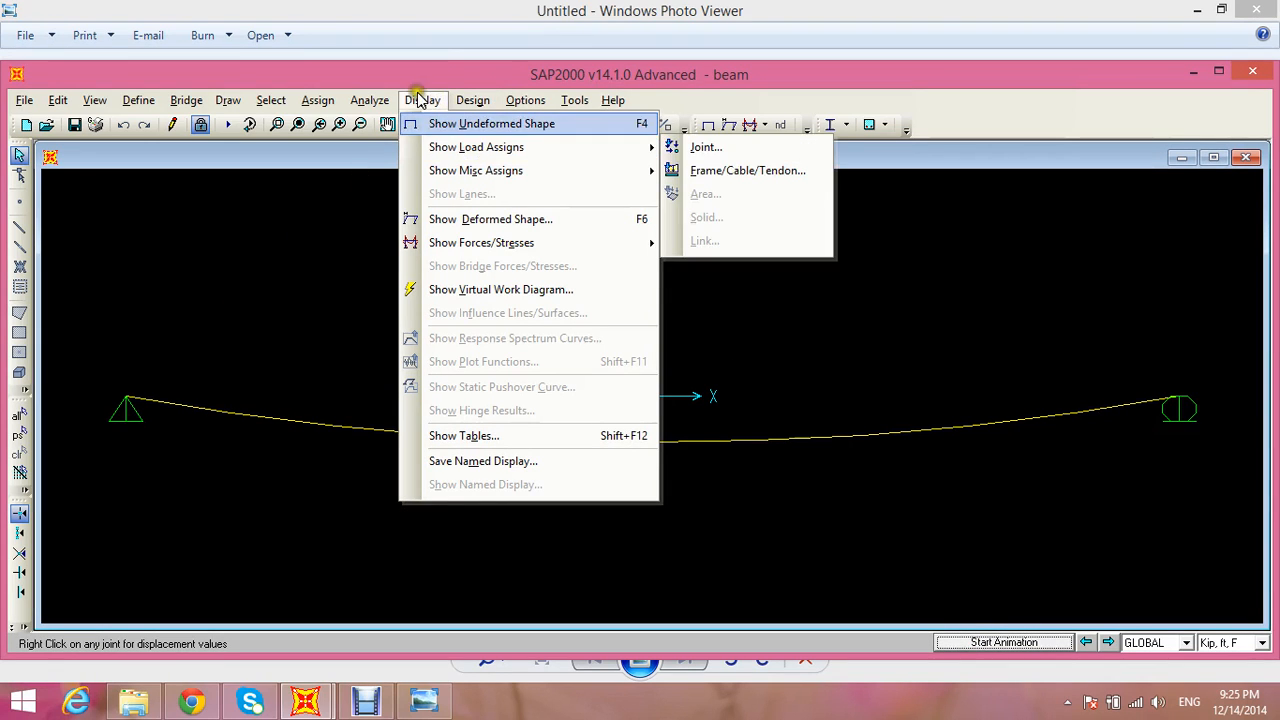
mouse_move(472, 245)
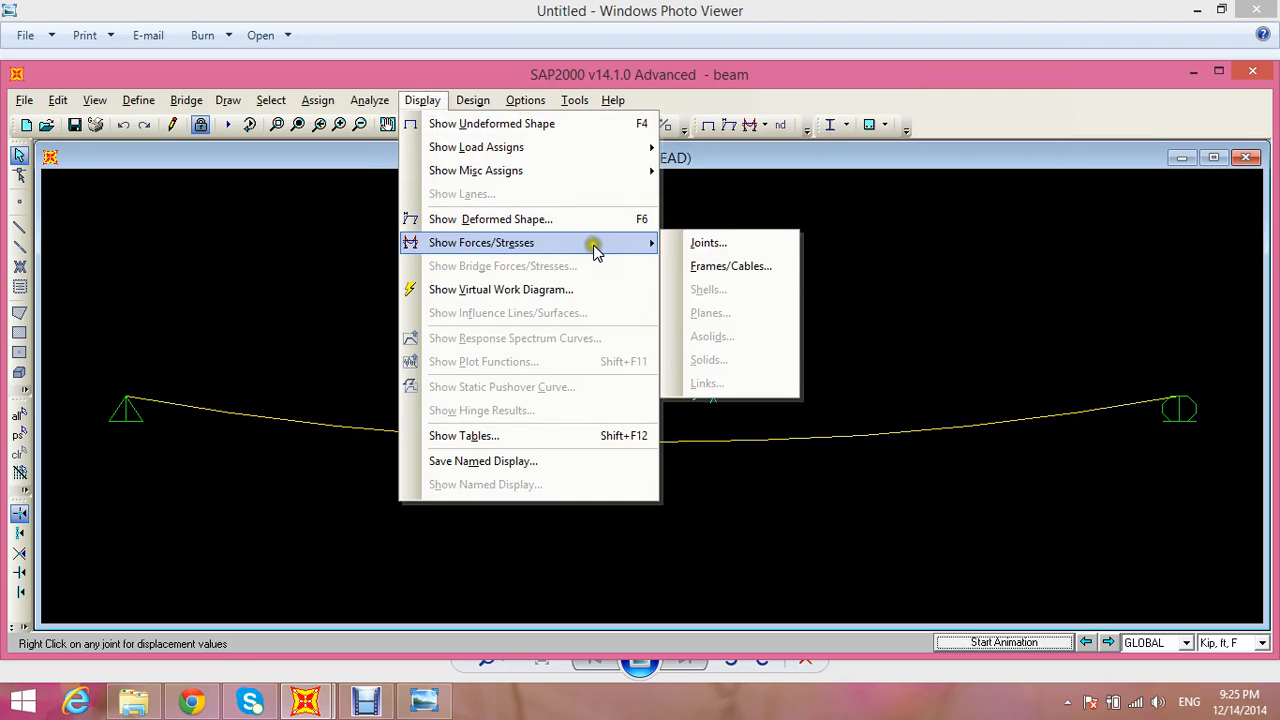
left_click(720, 266)
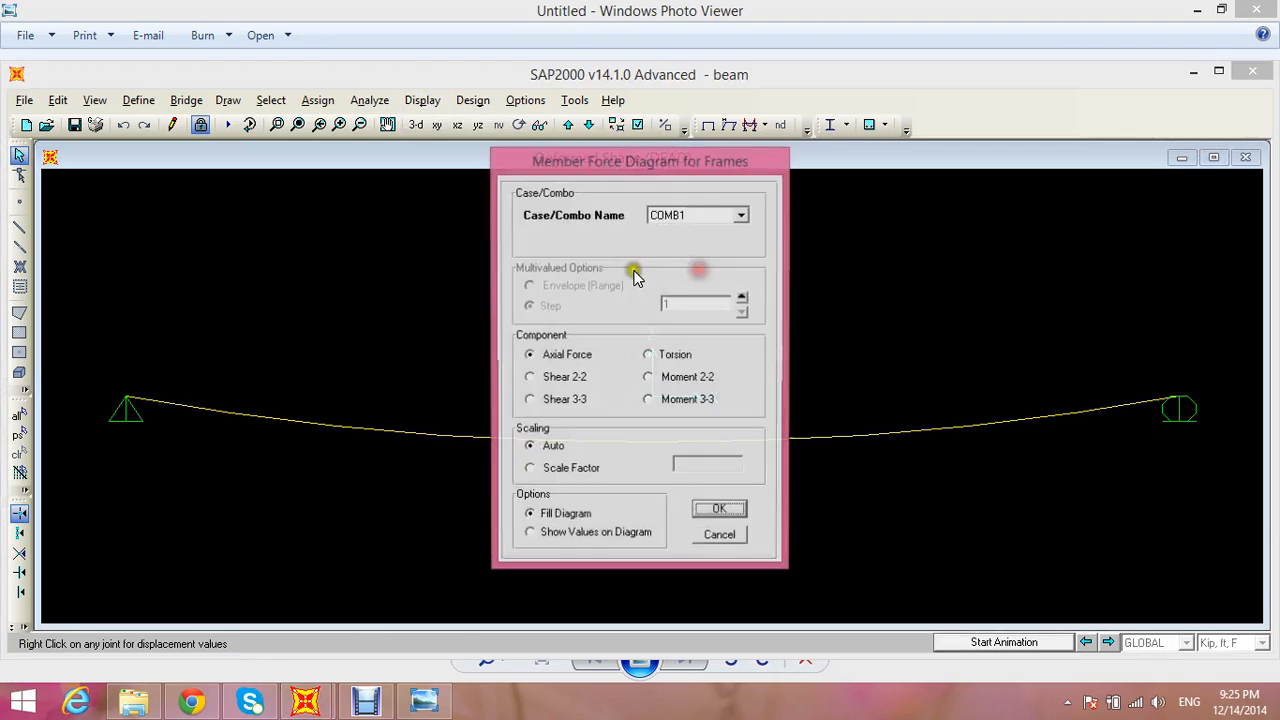
left_click(556, 381)
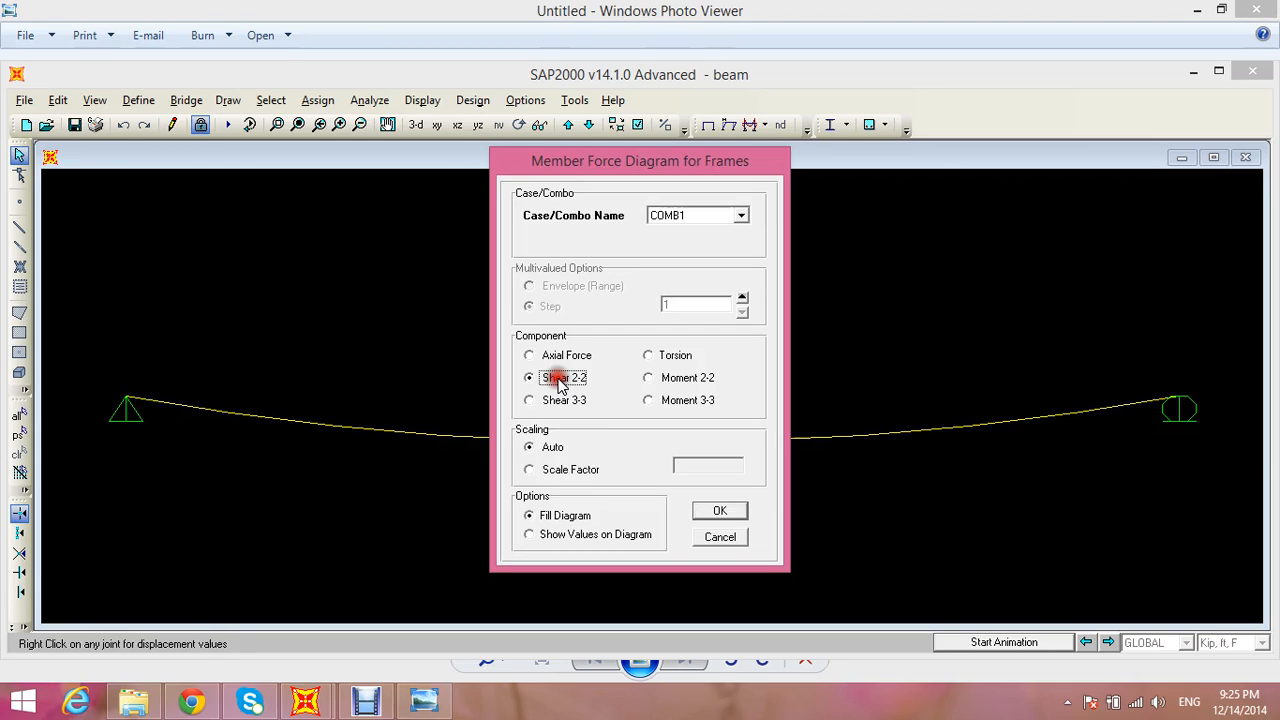
left_click(540, 537)
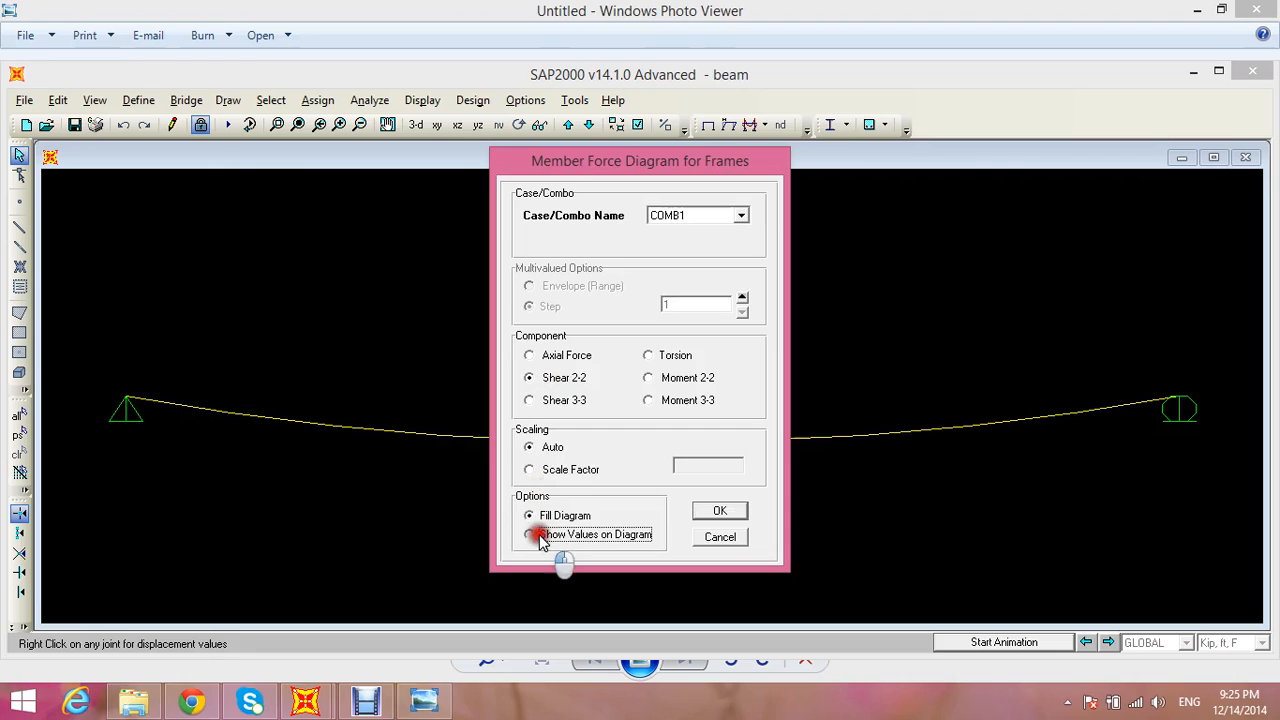
left_click(718, 512)
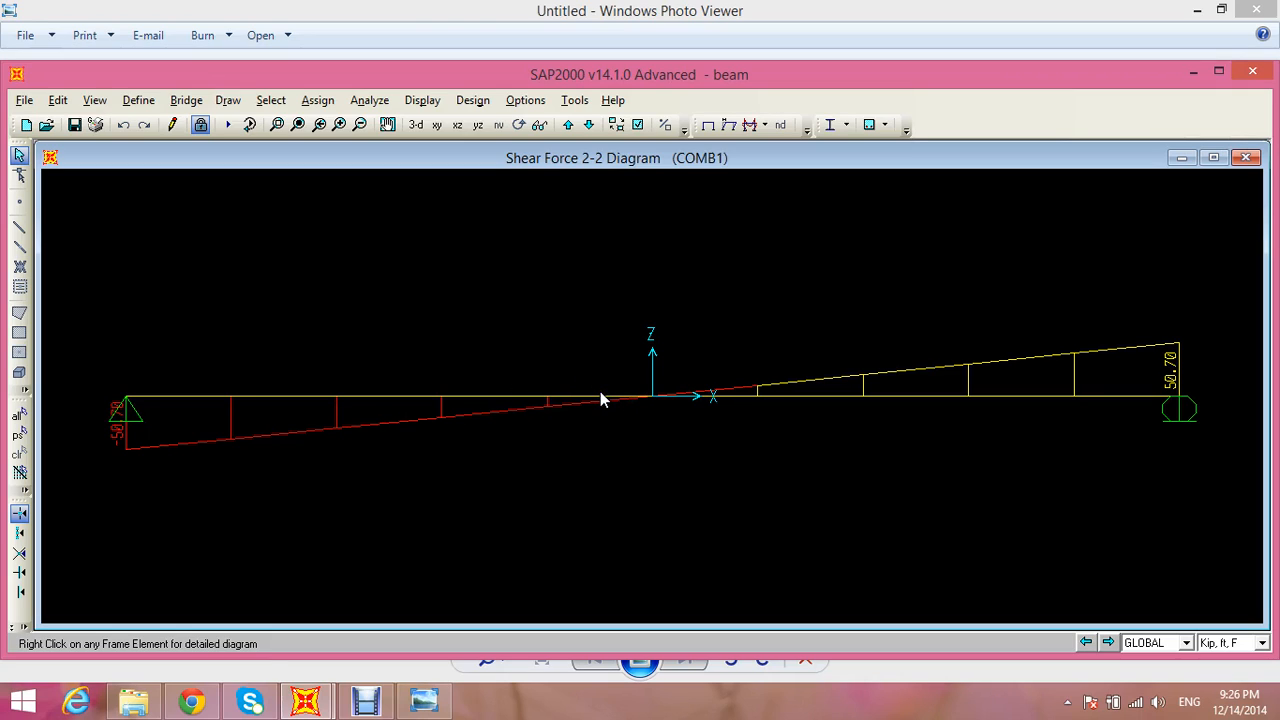
Examine the beam's detailed COMB1 diagrams at their maximum values and at points along the shear diagram, and close them
mouse_move(602, 400)
mouse_move(392, 397)
right_click(458, 393)
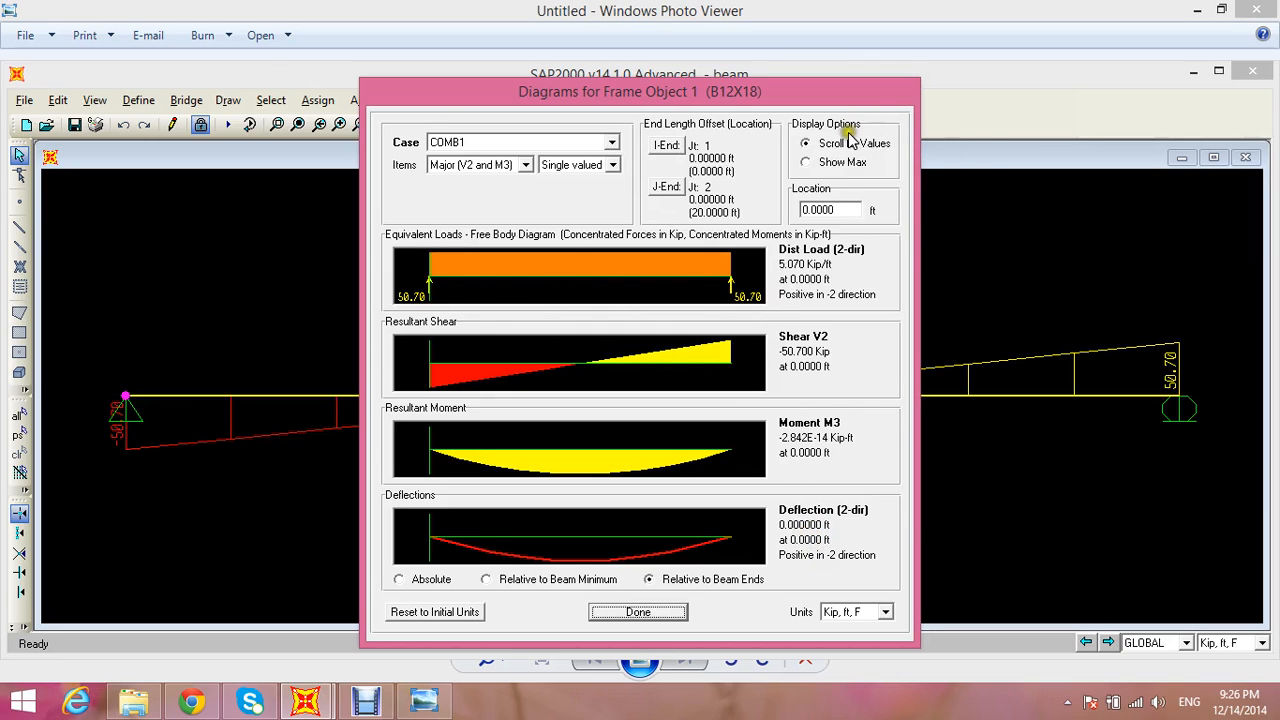
left_click(836, 162)
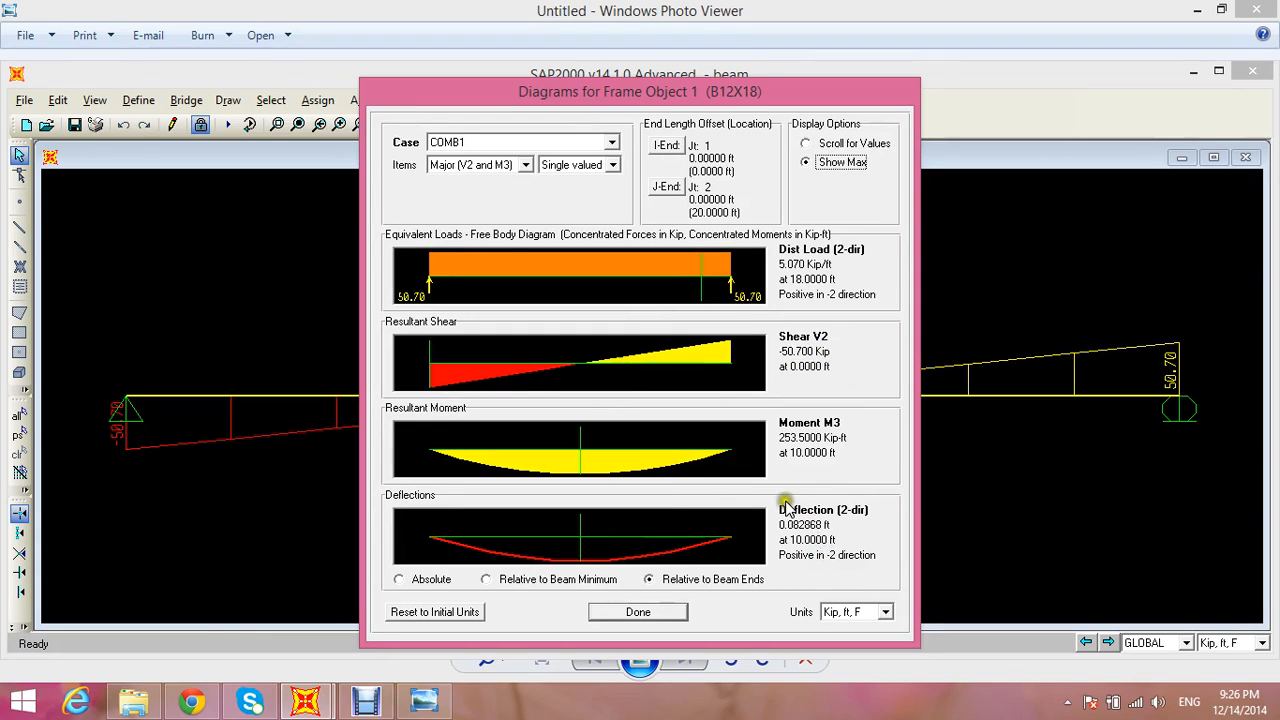
left_click(675, 357)
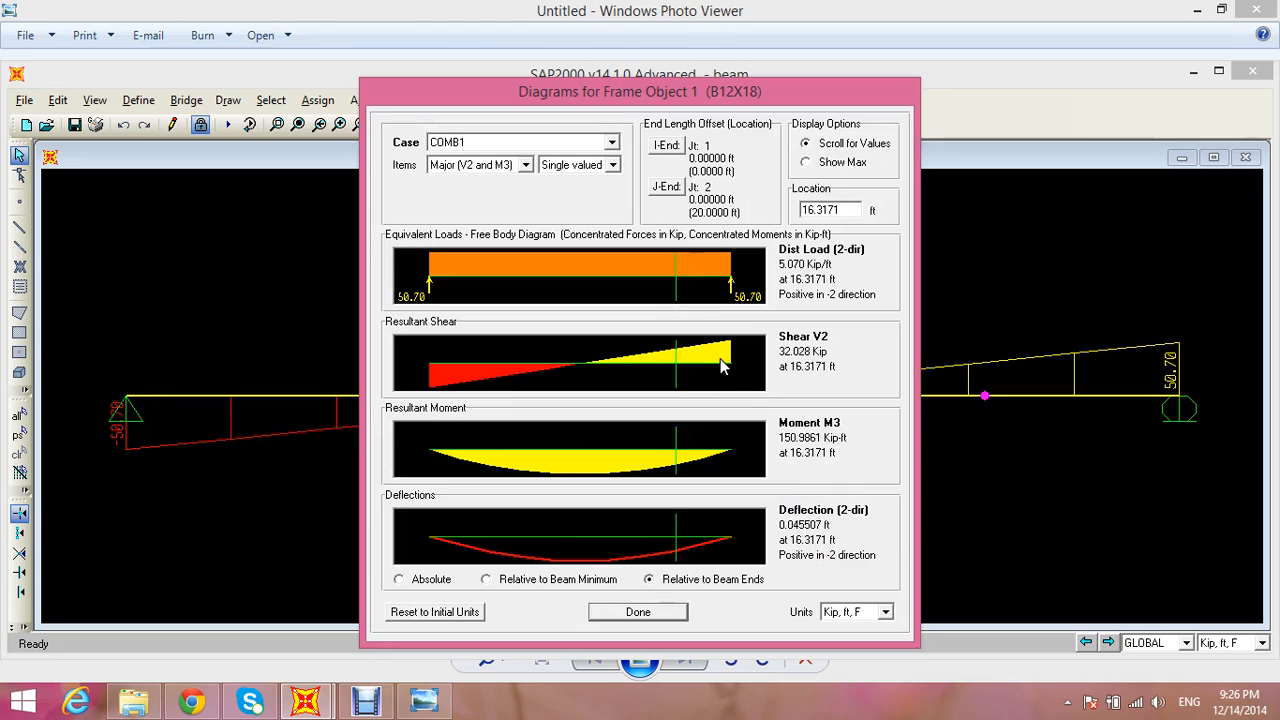
left_click(720, 366)
left_click(631, 618)
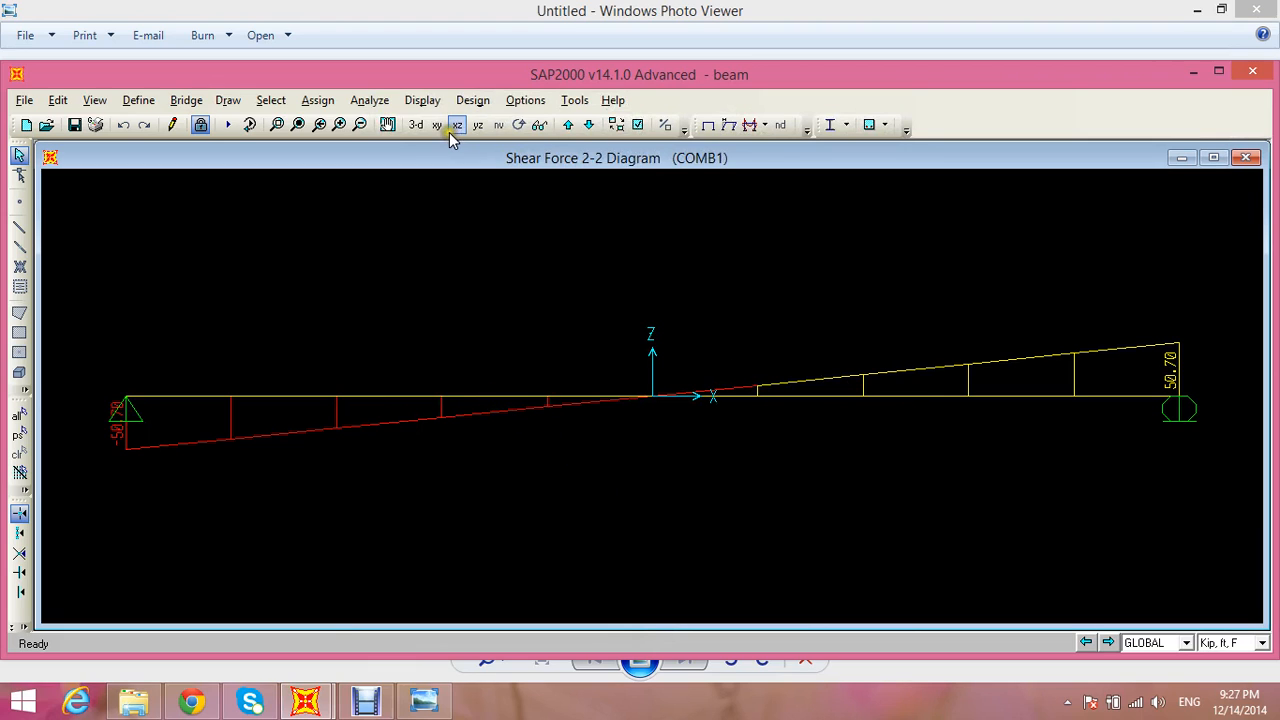
Display the frame's Moment 3-3 diagram for COMB1 with values shown on the diagram
left_click(425, 101)
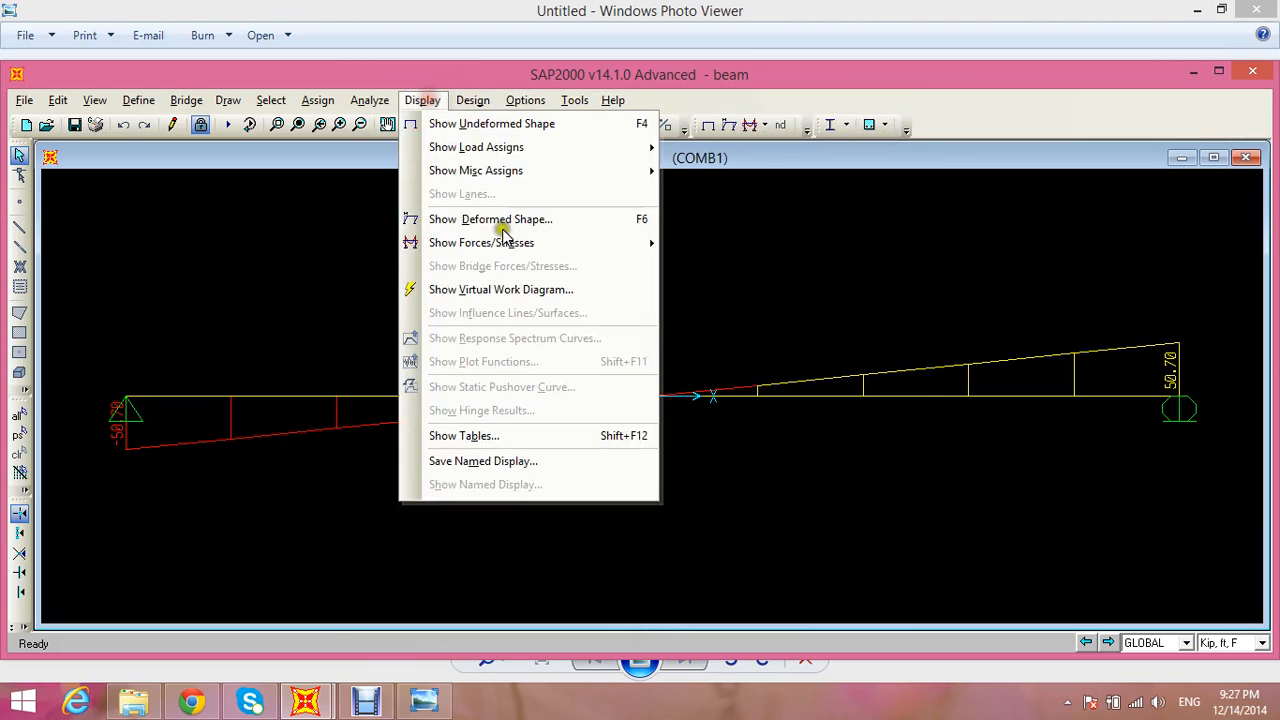
mouse_move(554, 243)
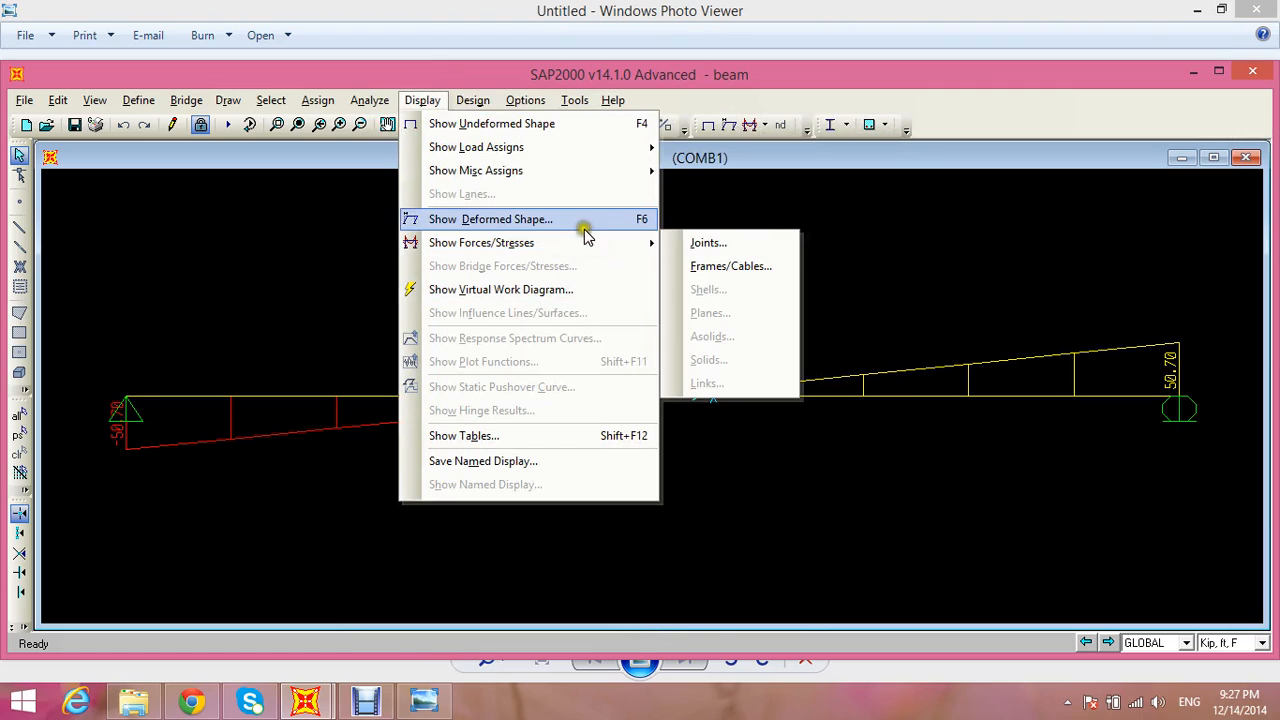
left_click(731, 264)
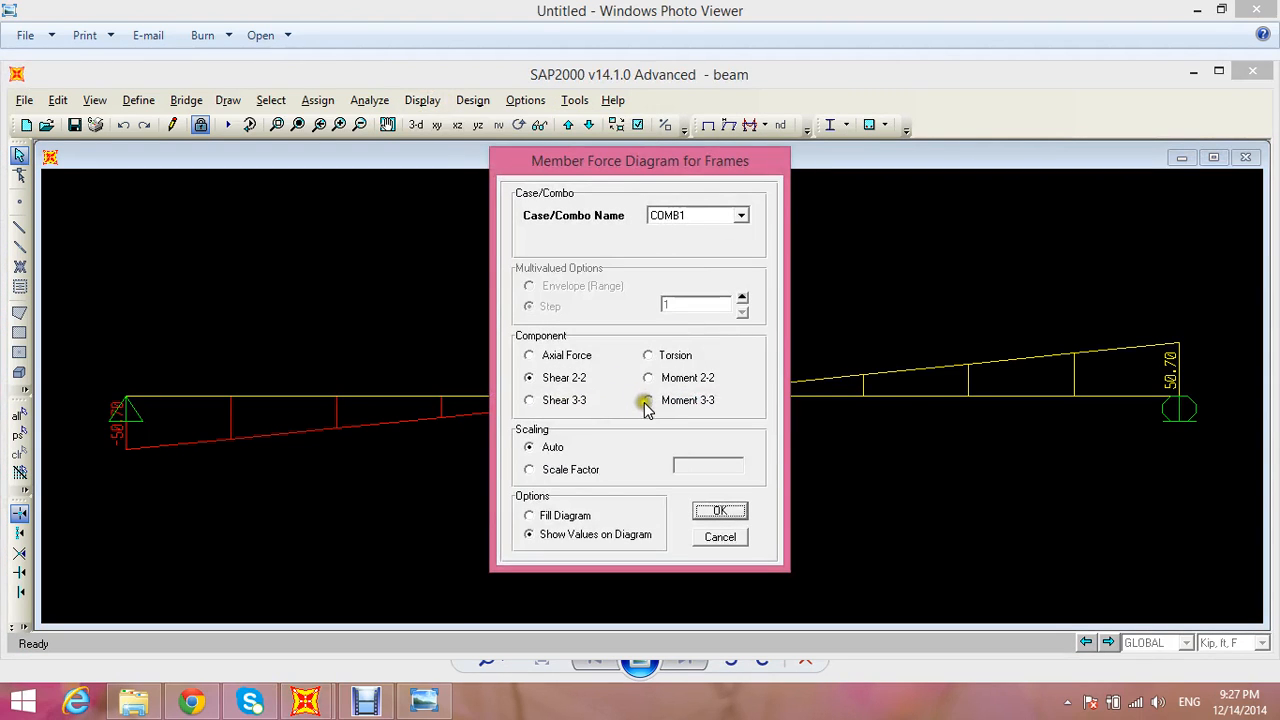
left_click(652, 401)
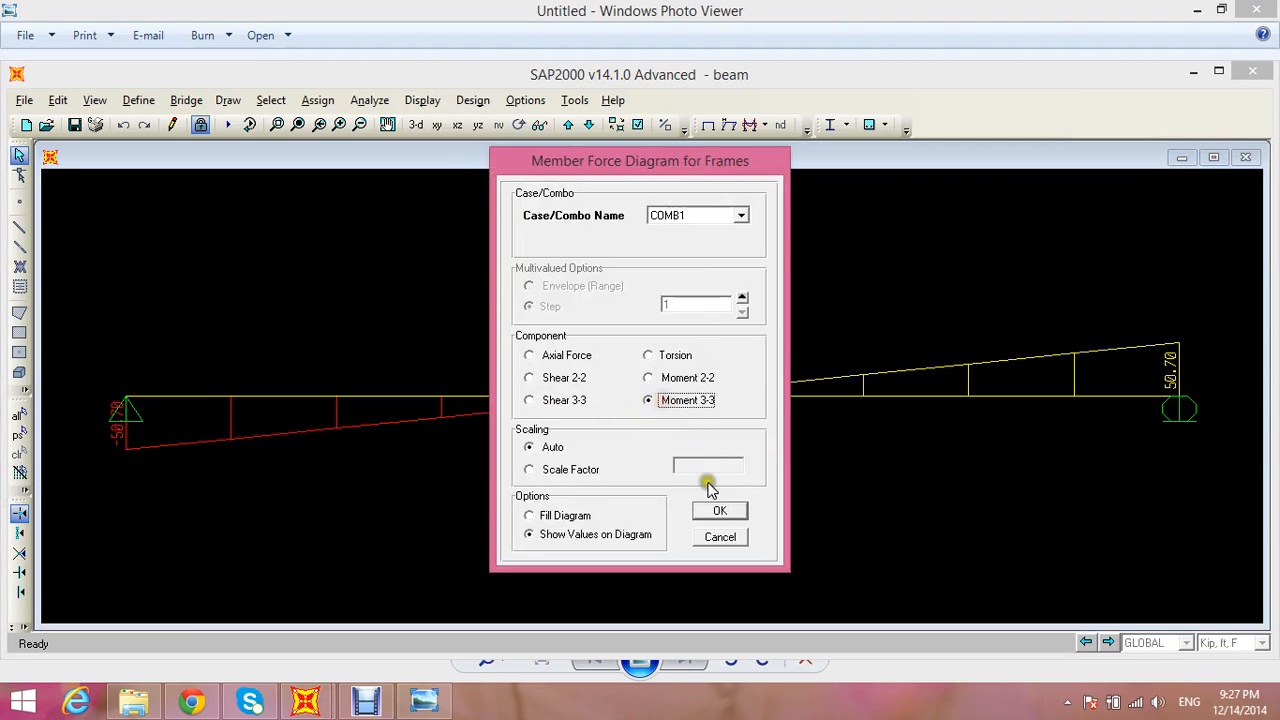
left_click(720, 512)
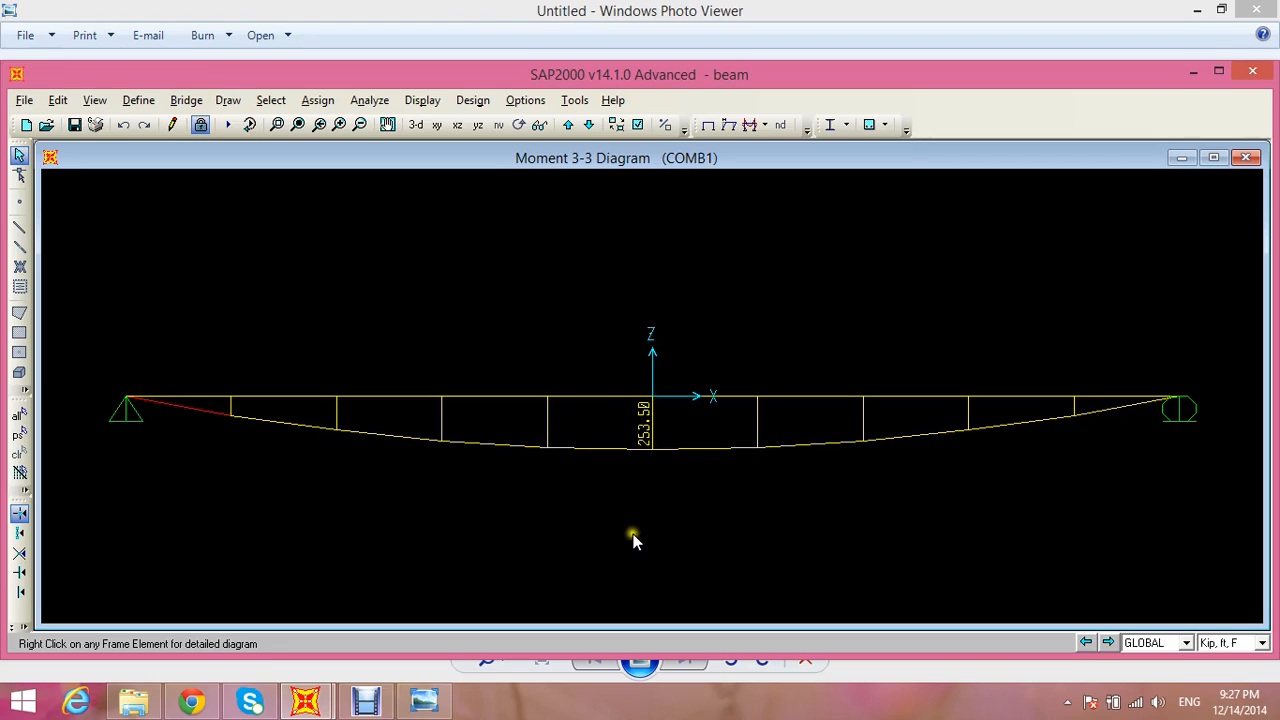
left_click(24, 102)
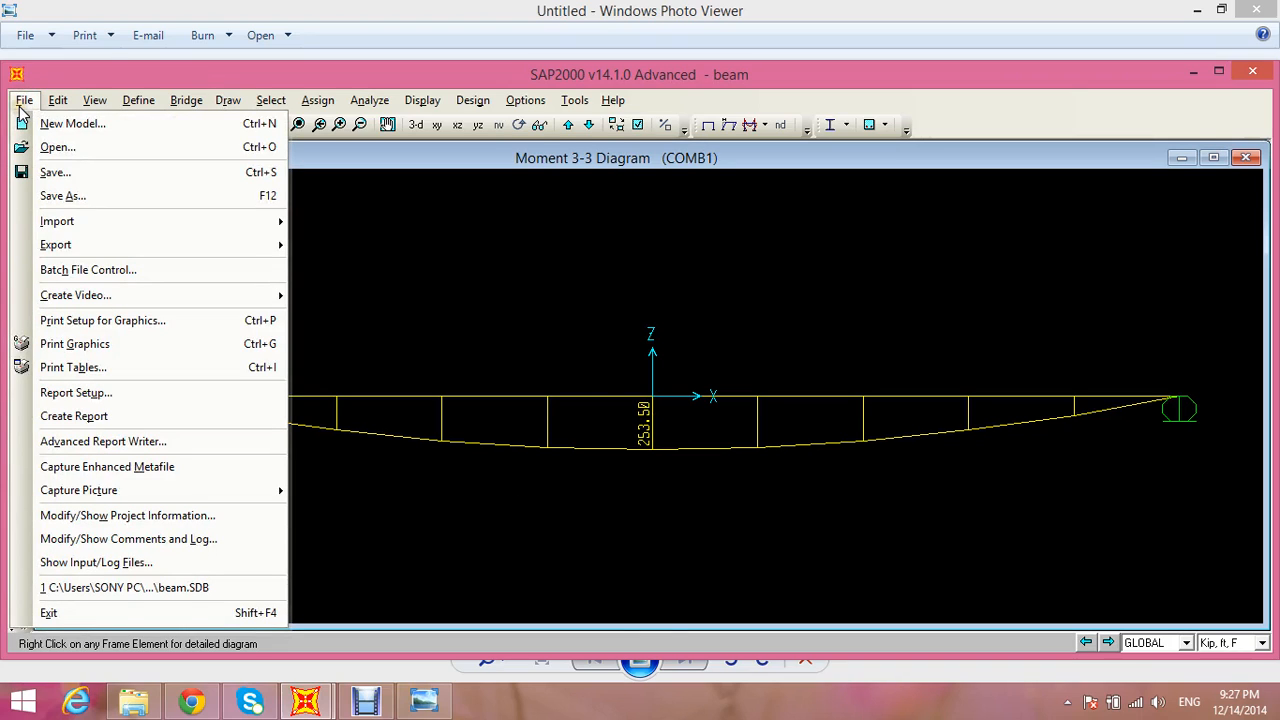
left_click(118, 416)
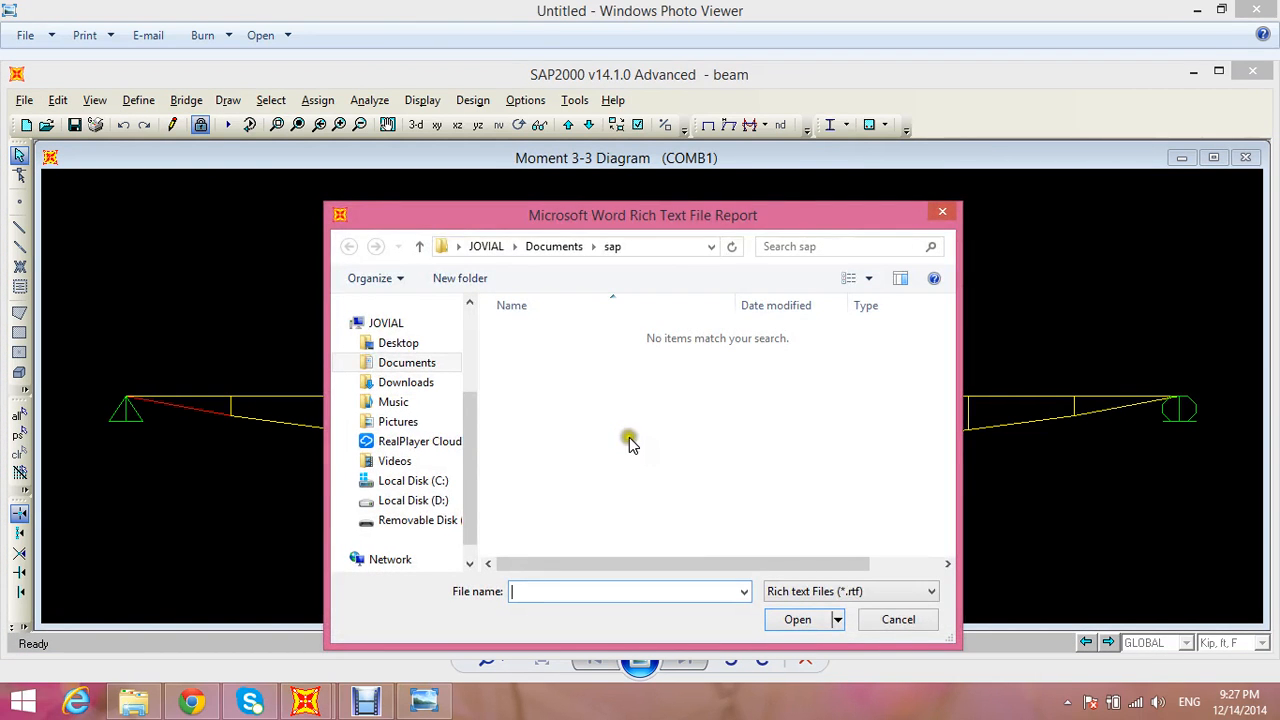
left_click(896, 625)
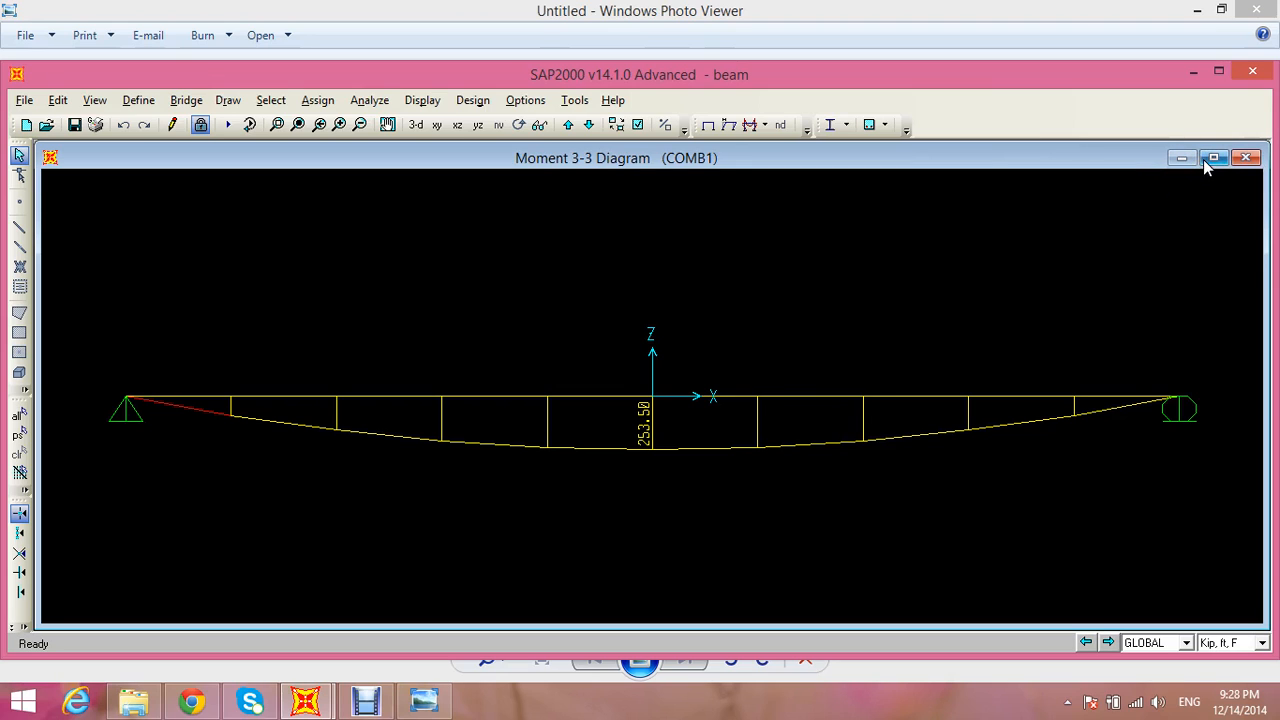
left_click(392, 702)
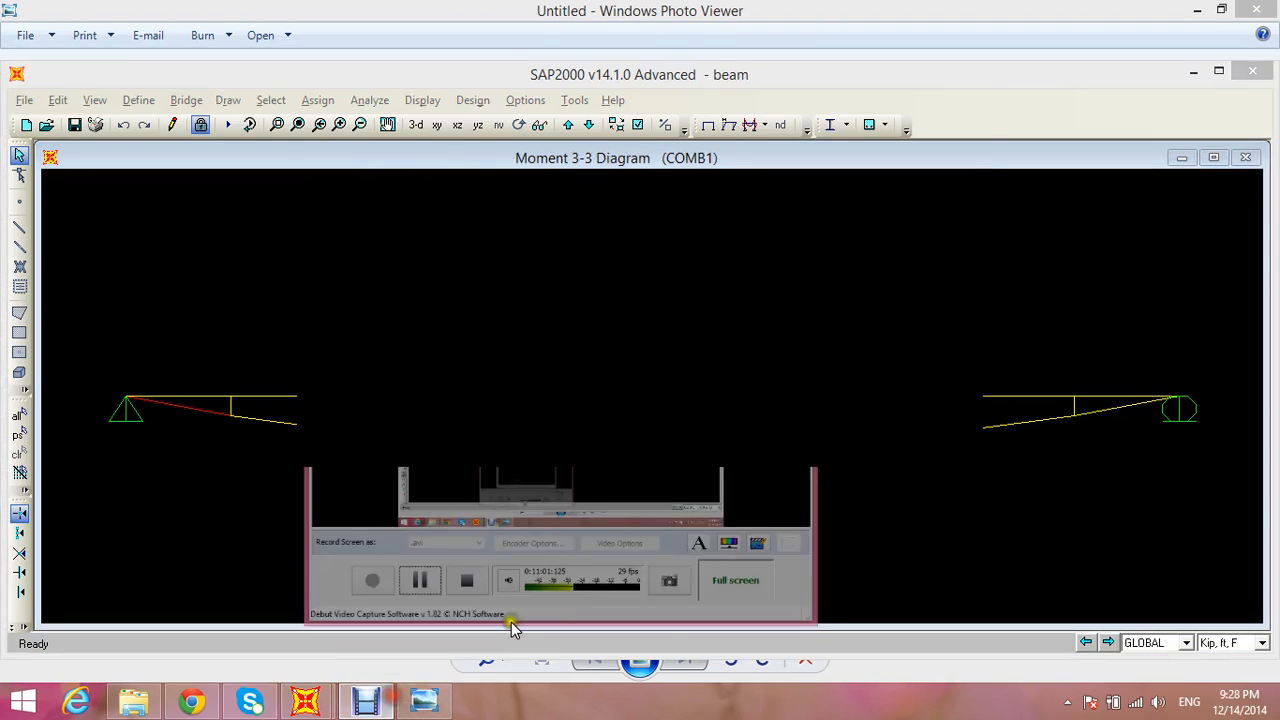